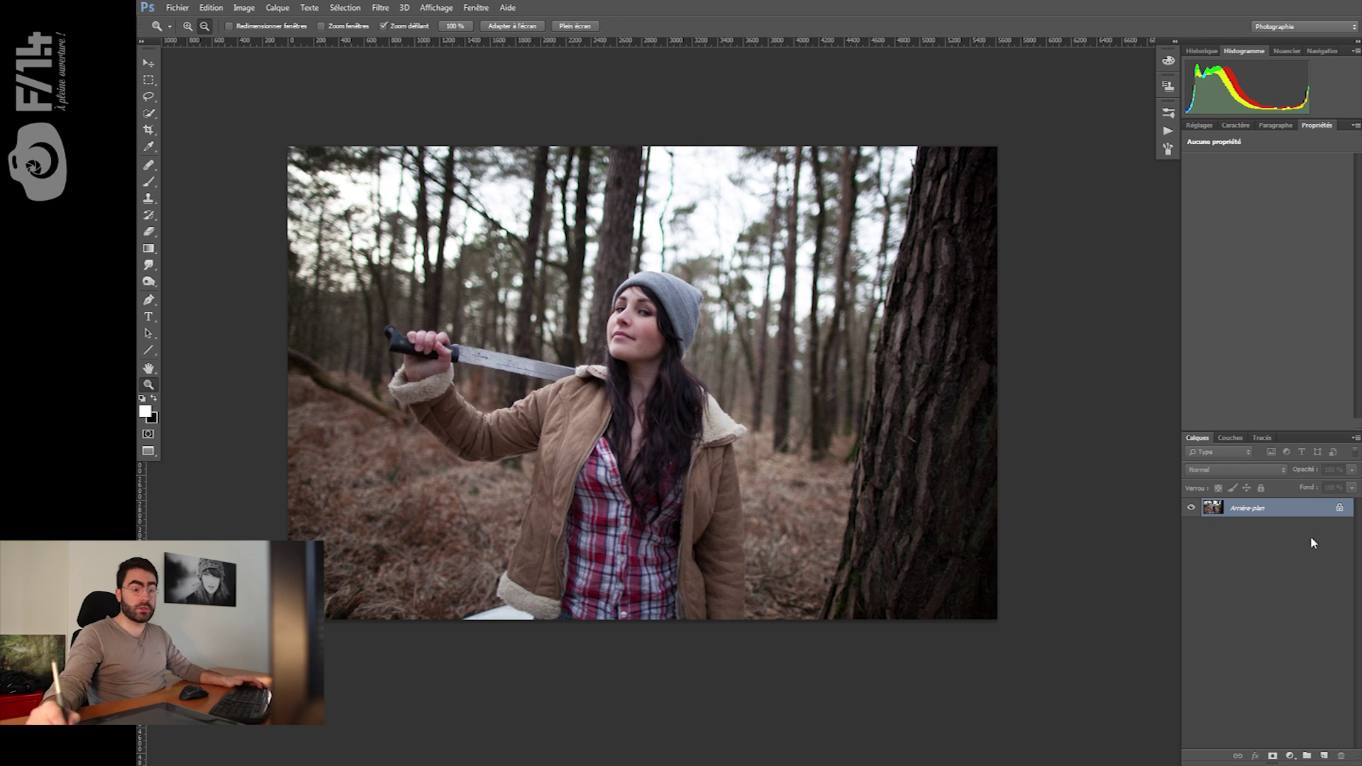
# Unlock the background layer so that it becomes a regular layer.
pyautogui.click(1340, 509)
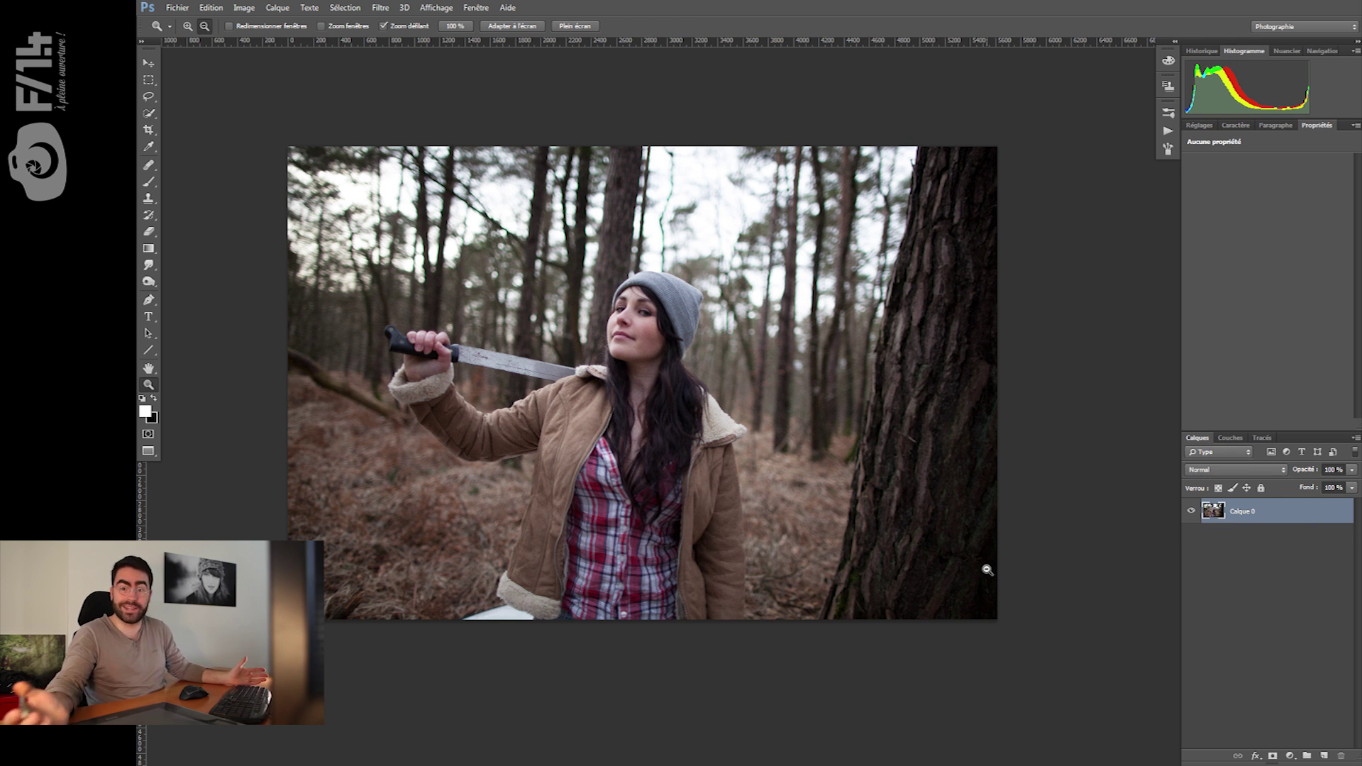
# Try a steep, high-contrast Curves correction applied directly to the photo layer, and undo it.
pyautogui.click(244, 8)
pyautogui.moveTo(293, 43)
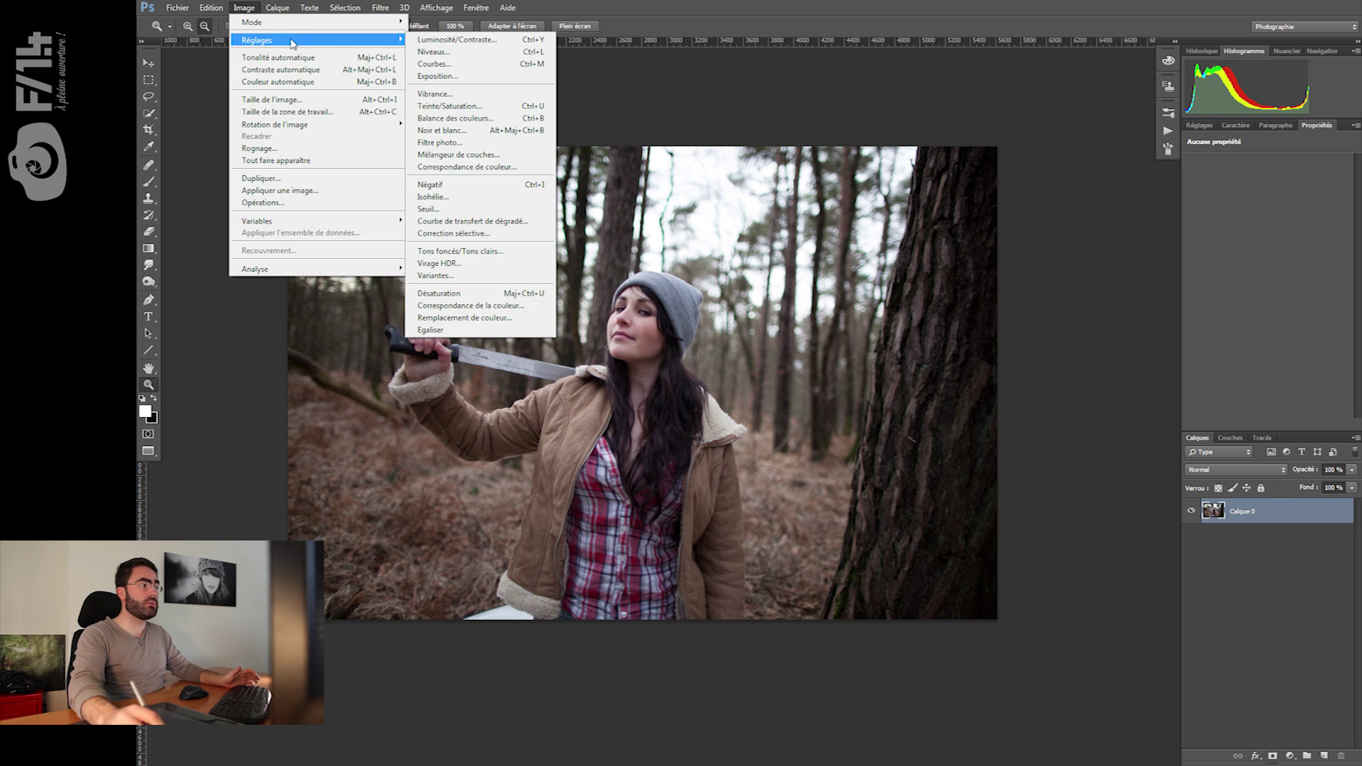
pyautogui.click(434, 63)
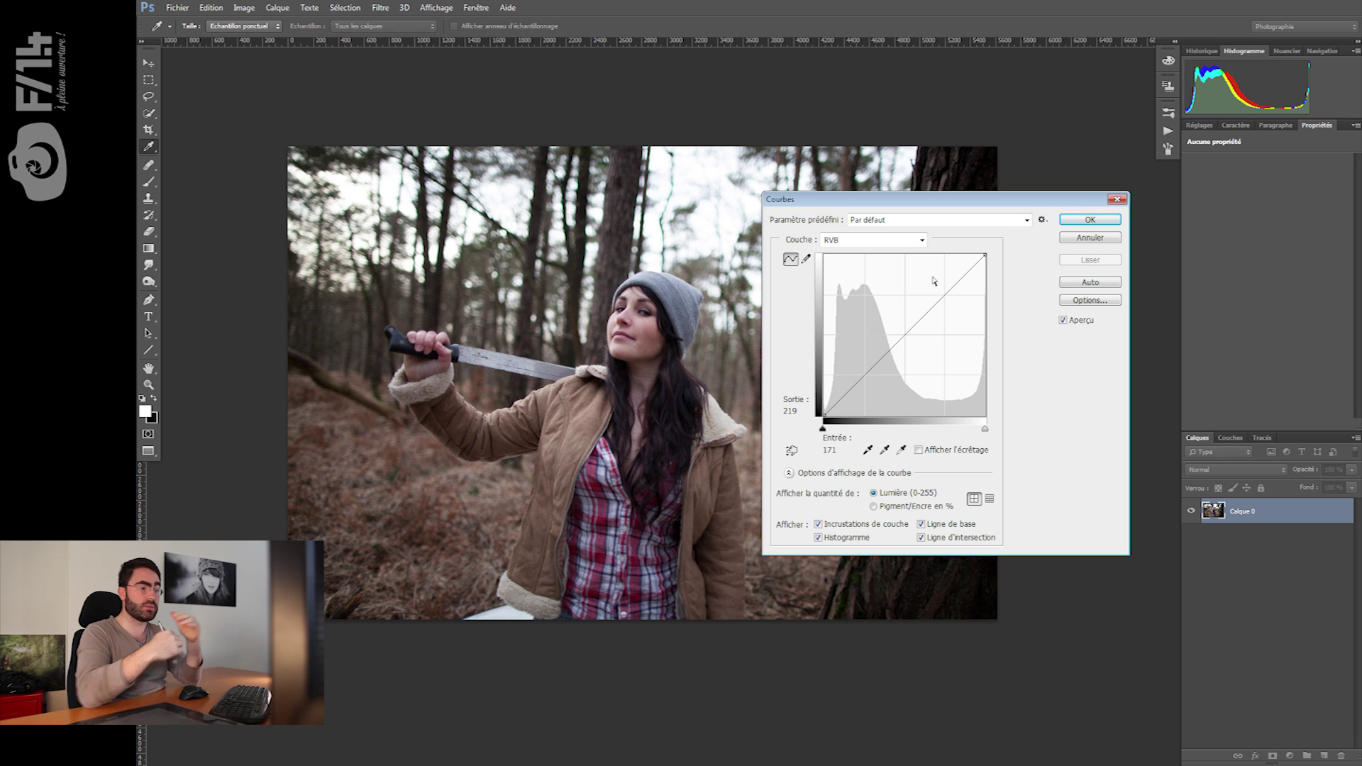
pyautogui.moveTo(885, 354); pyautogui.dragTo(899, 314)
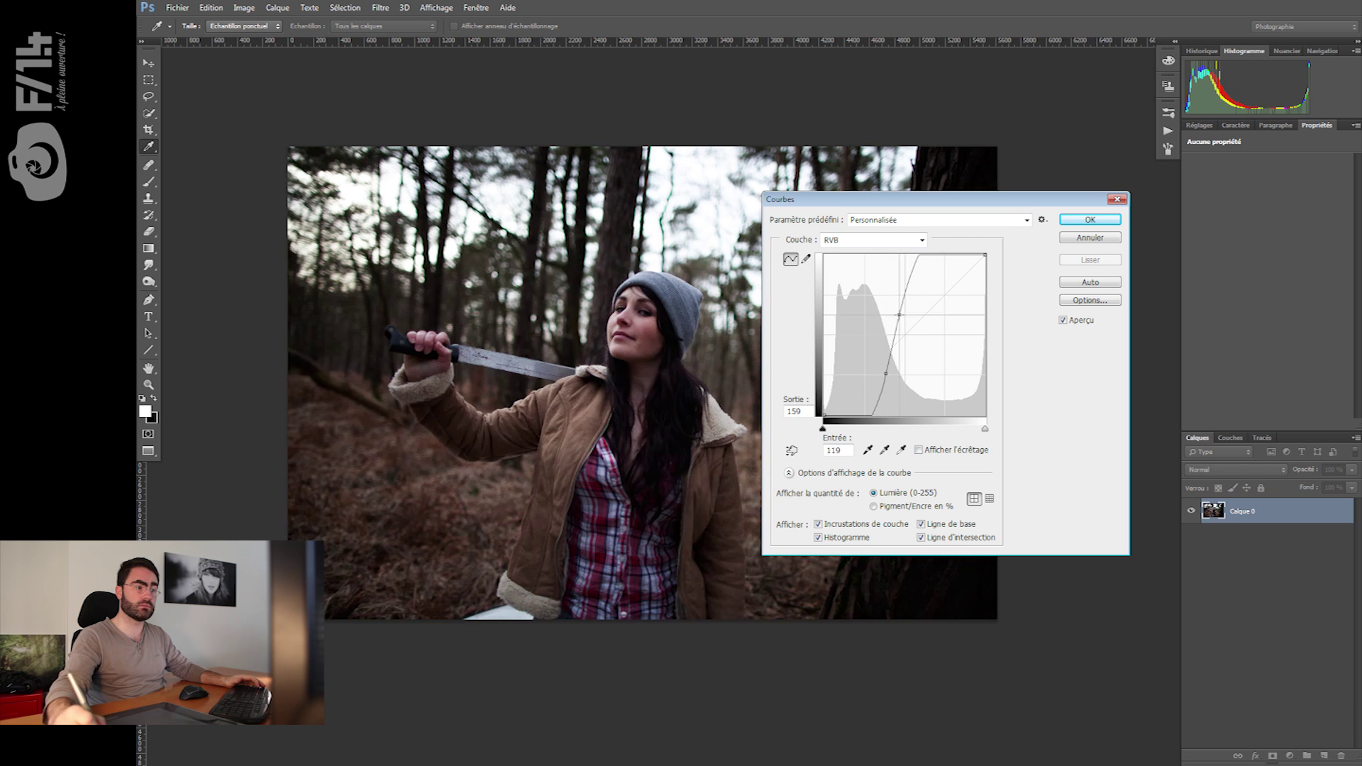
pyautogui.click(1107, 220)
pyautogui.press('z')
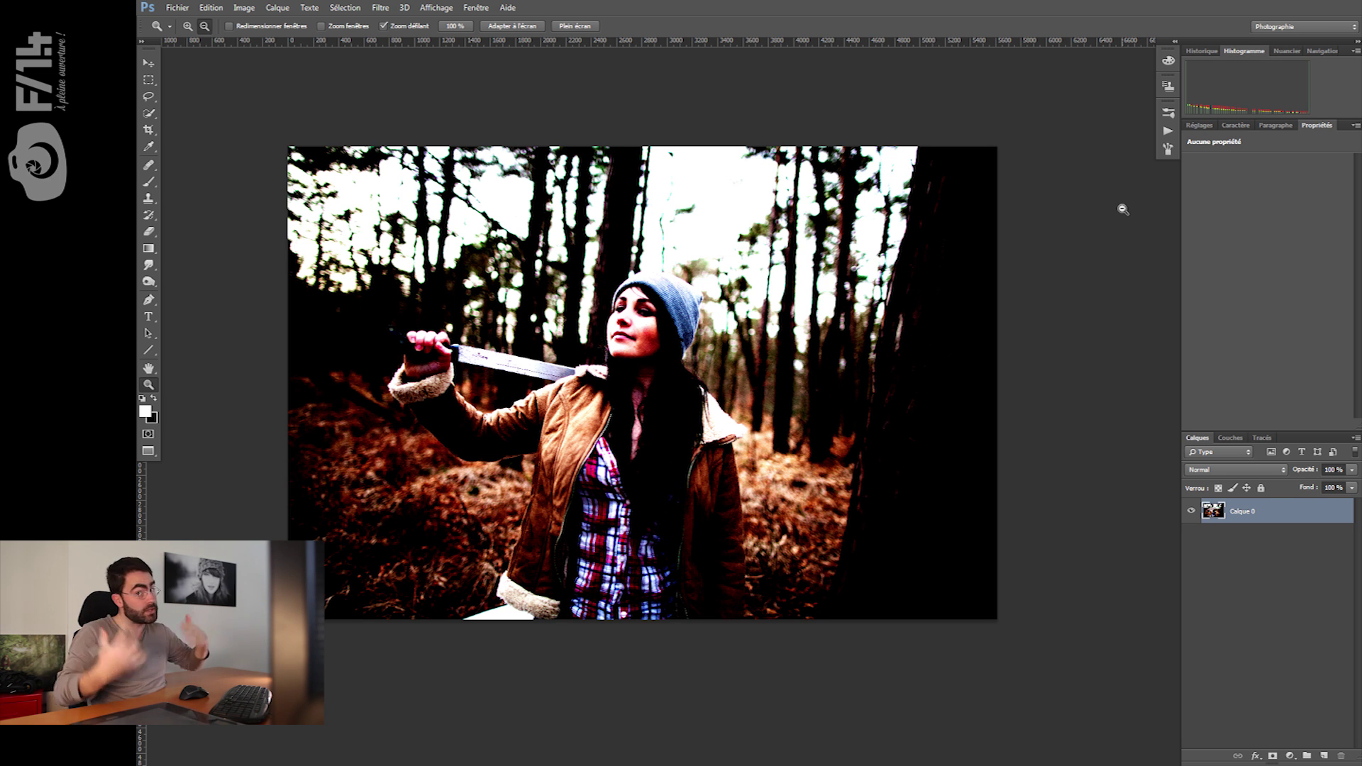
pyautogui.hotkey('ctrl', 'z')
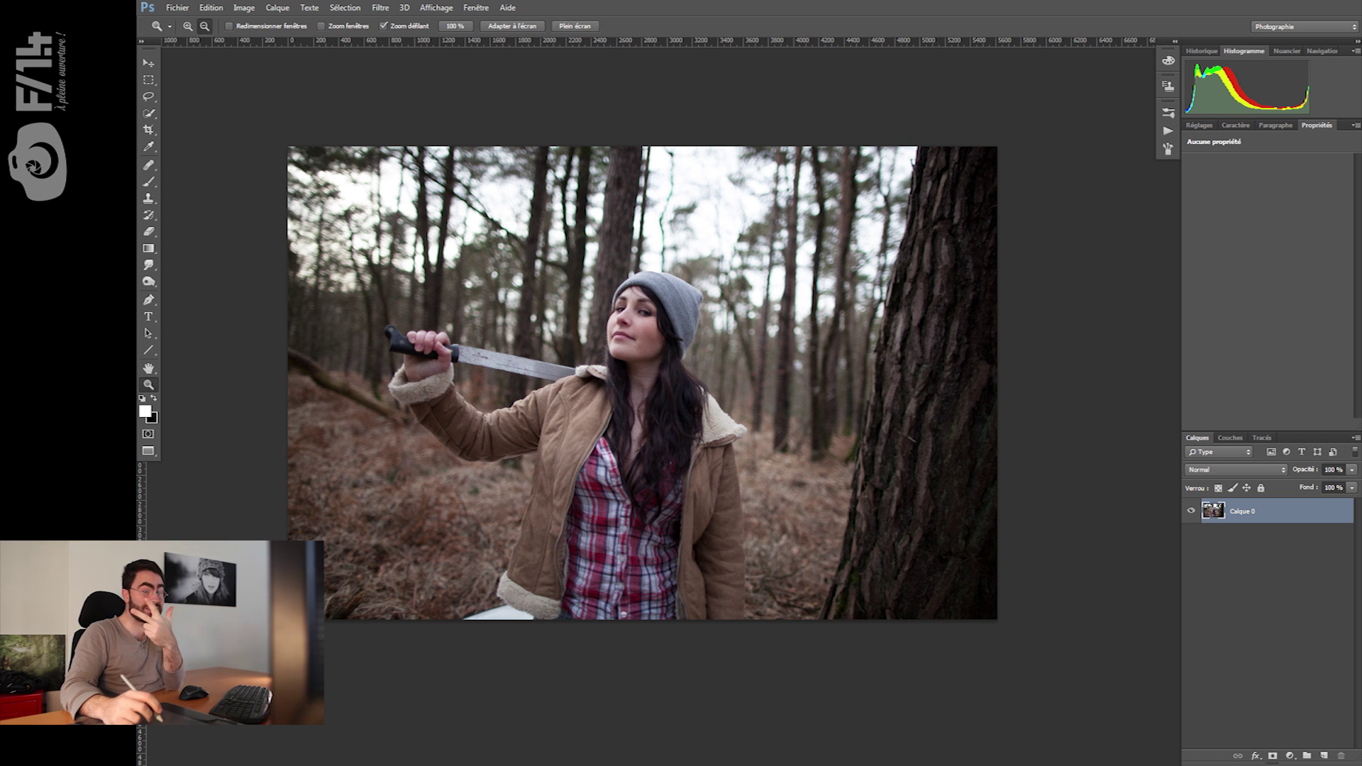
# Add a Curves adjustment layer above the photo layer, with Normal mode and 100% opacity.
pyautogui.click(278, 8)
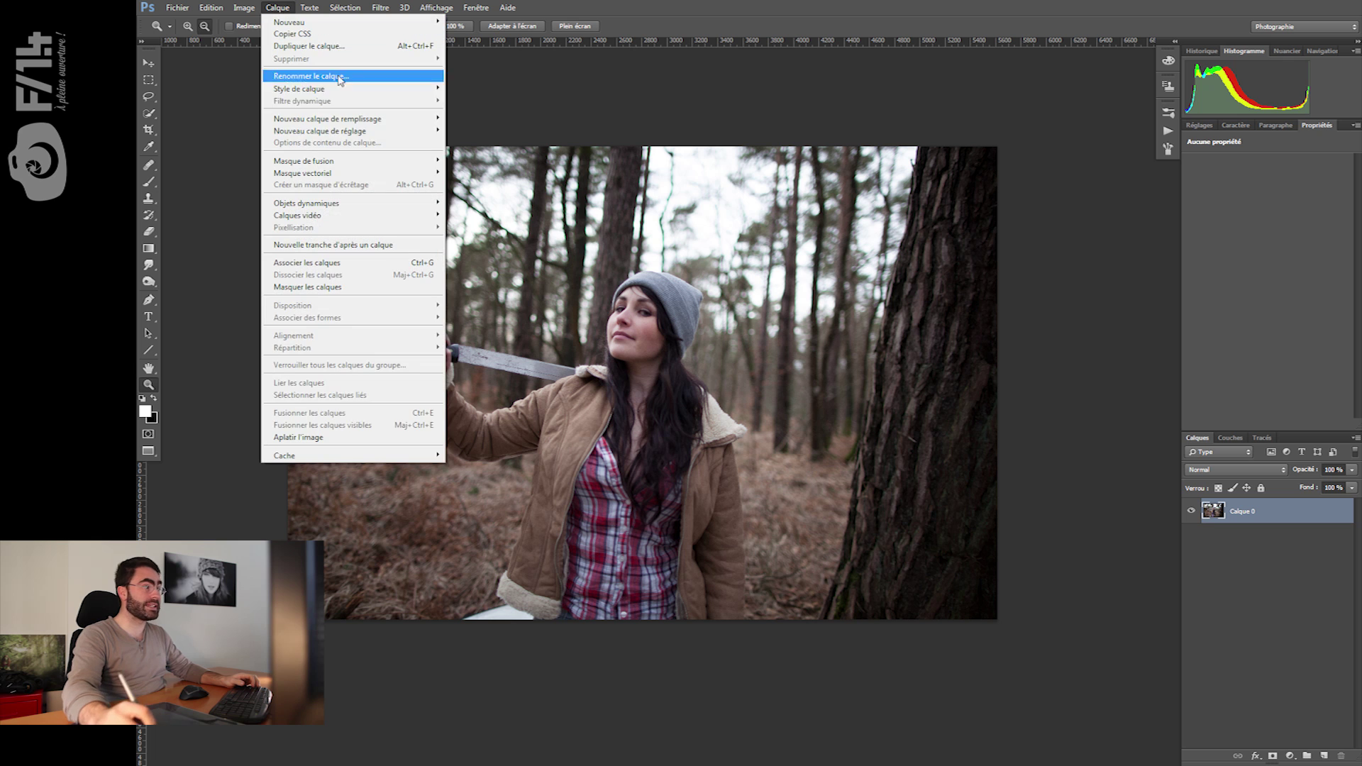
pyautogui.moveTo(347, 133)
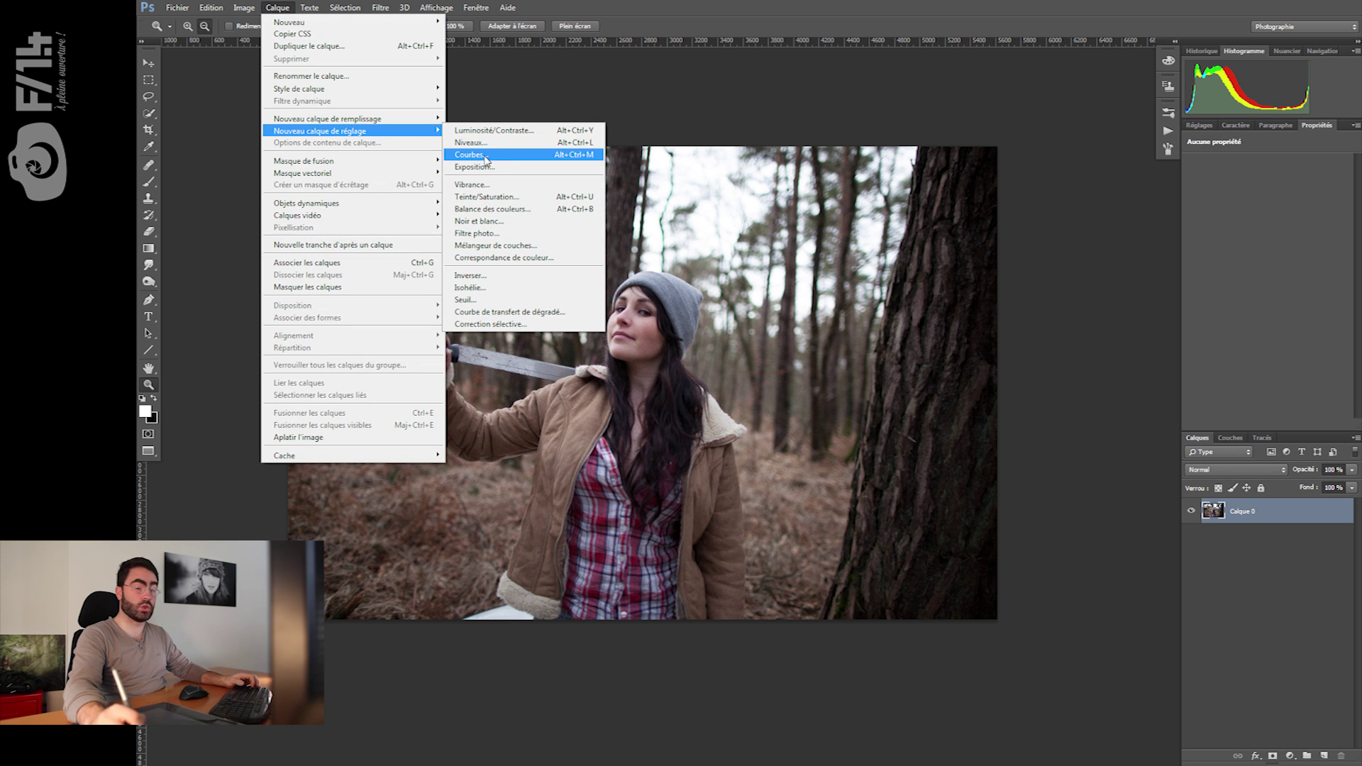
pyautogui.click(489, 156)
pyautogui.moveTo(718, 247); pyautogui.dragTo(724, 248)
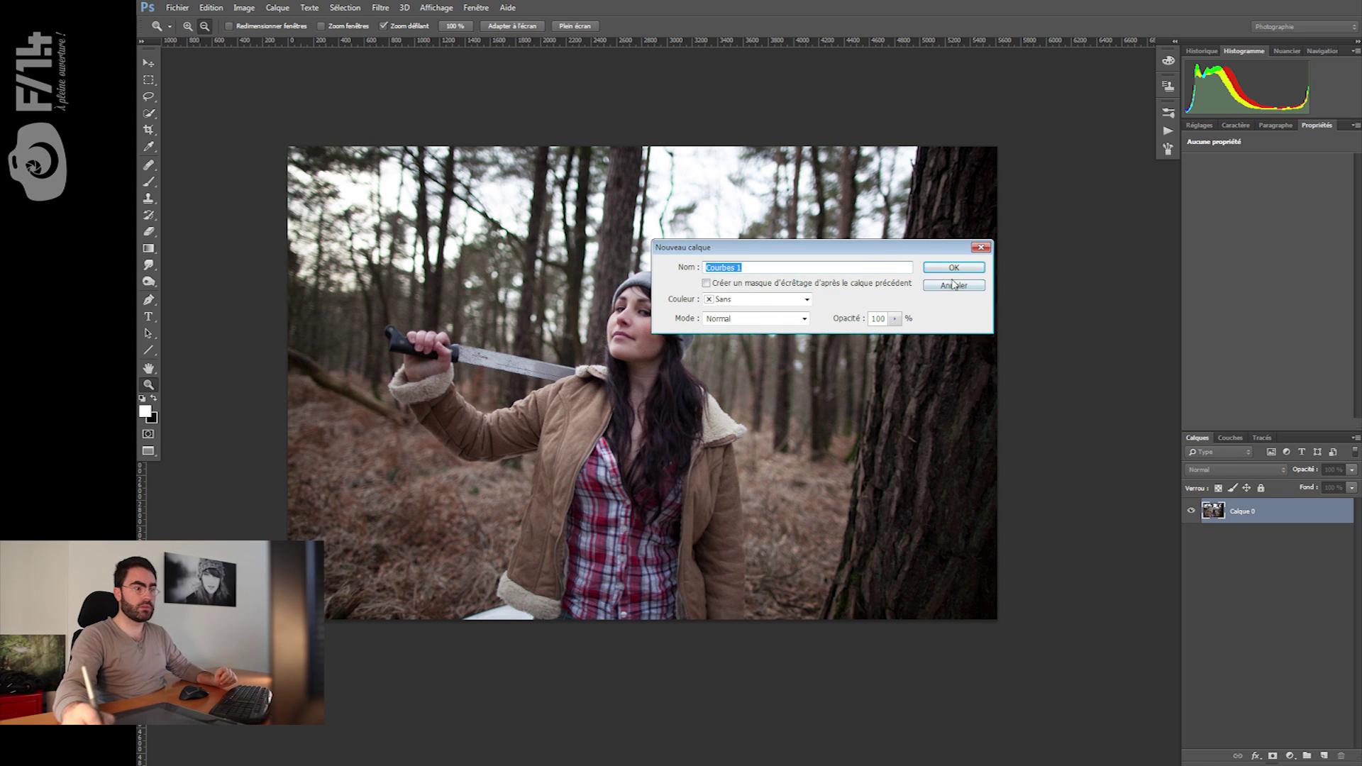
pyautogui.press('Return')
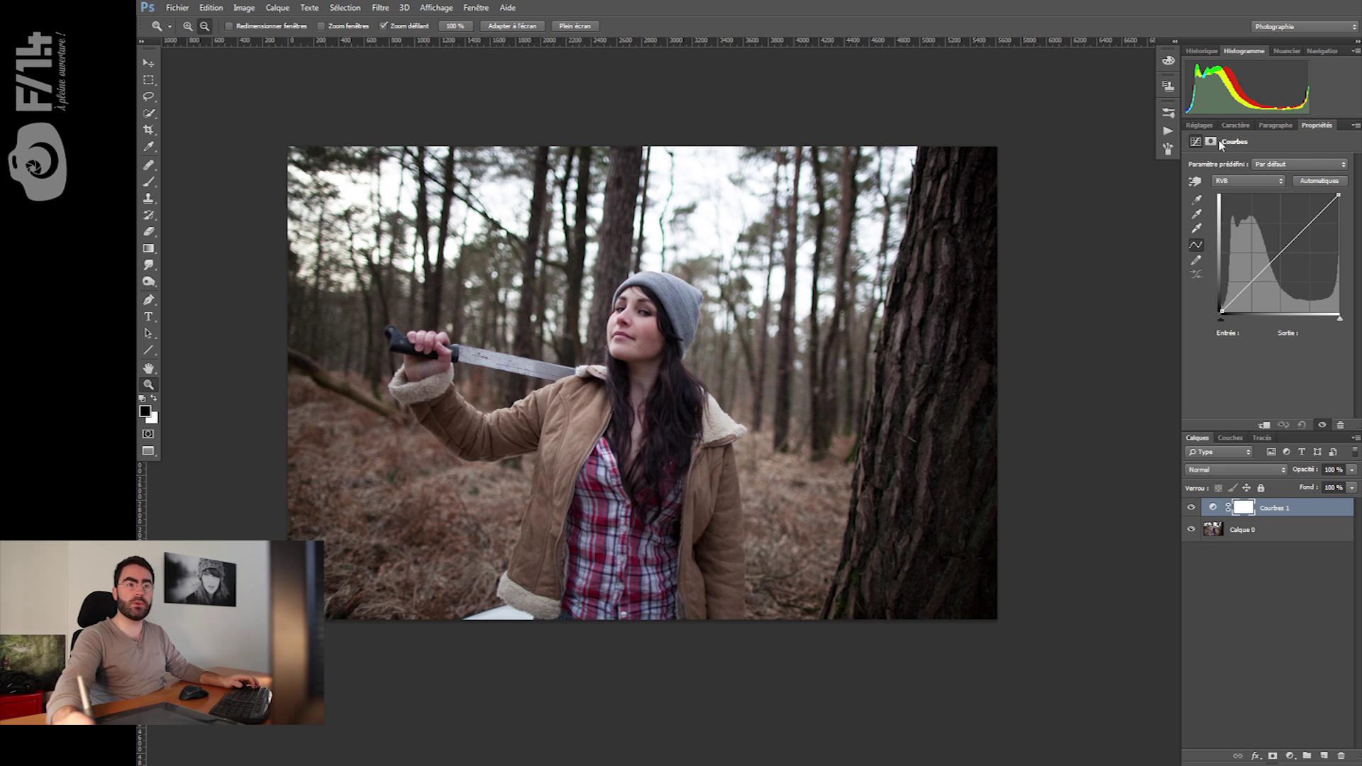
# Add two more Curves adjustment layers on top of the first one, using two different ways of creating them.
pyautogui.click(1201, 125)
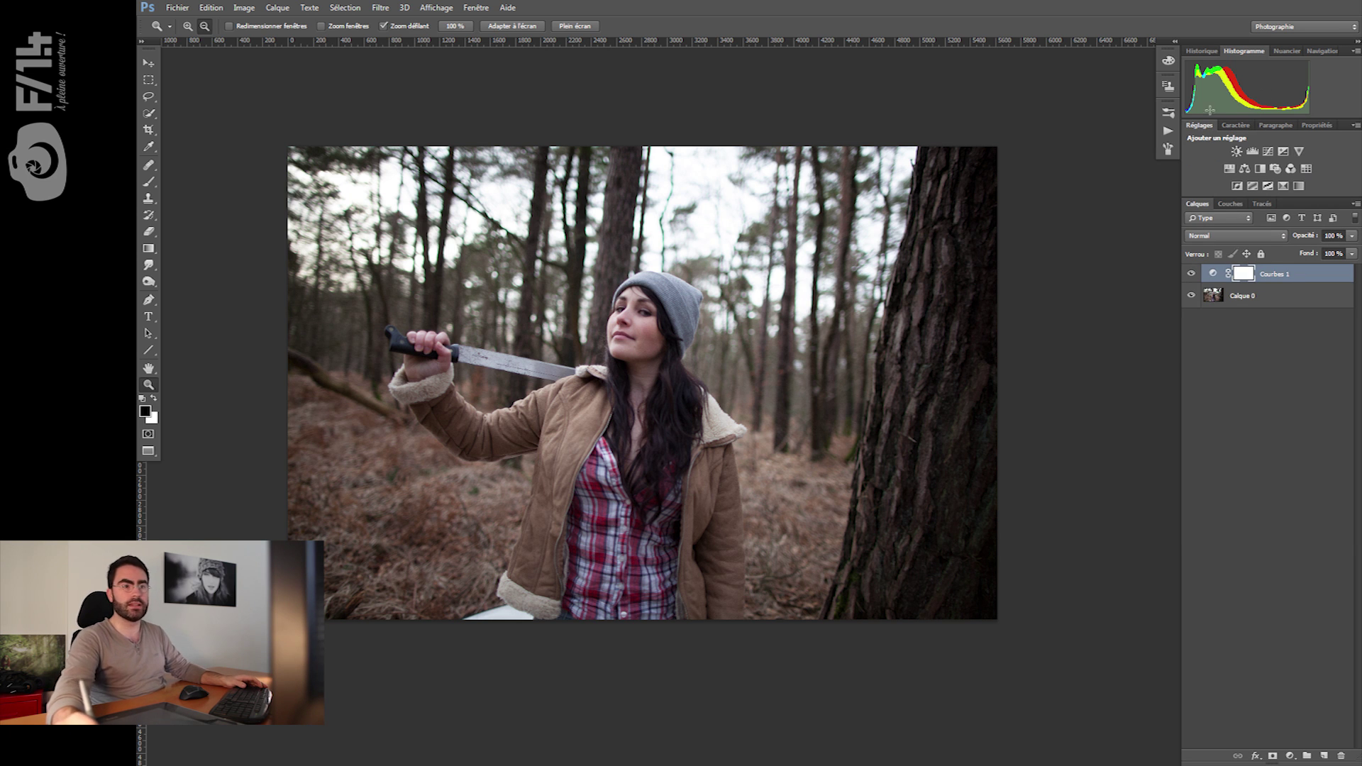
pyautogui.click(1269, 152)
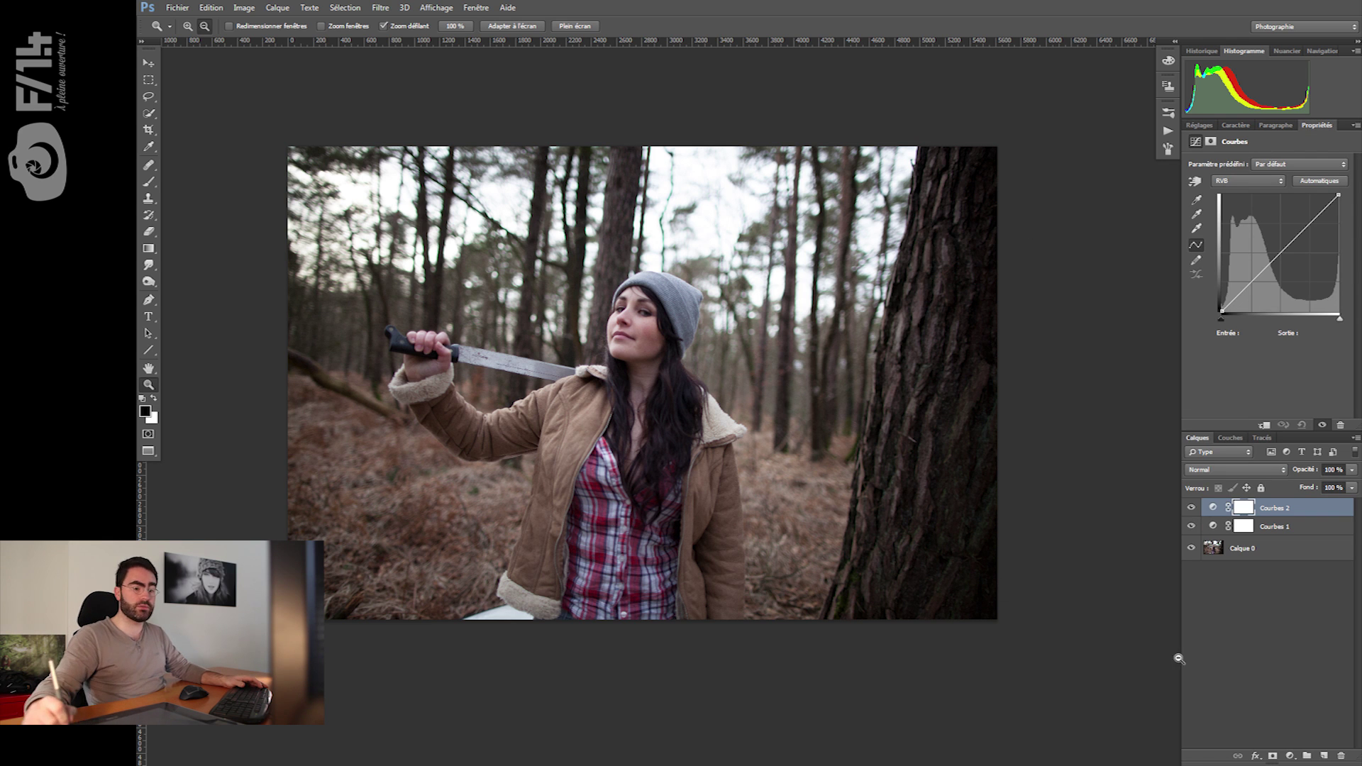
pyautogui.click(1289, 755)
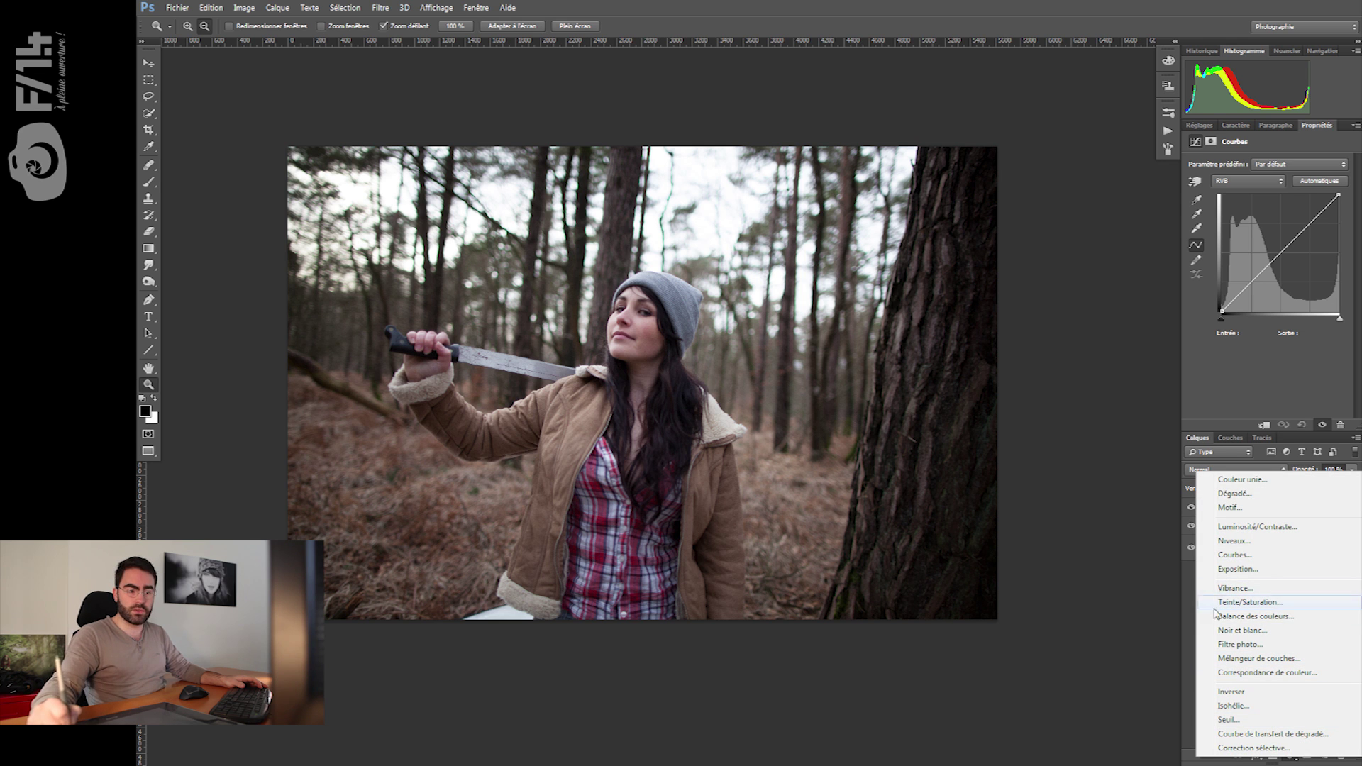
pyautogui.click(1296, 557)
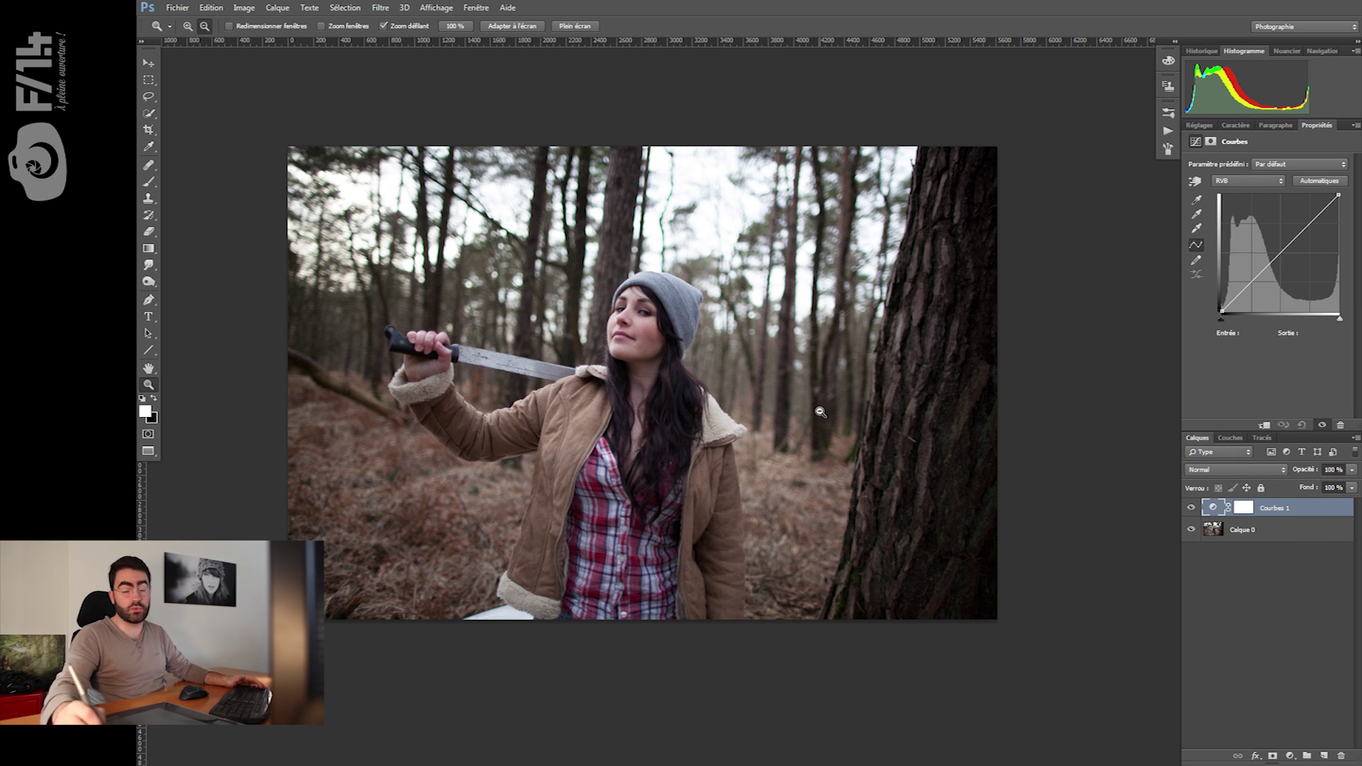
# Detach the Curves properties into a floating window over the photo's edge, with the adjustment itself selected instead of its mask.
pyautogui.moveTo(1317, 125); pyautogui.dragTo(1036, 130)
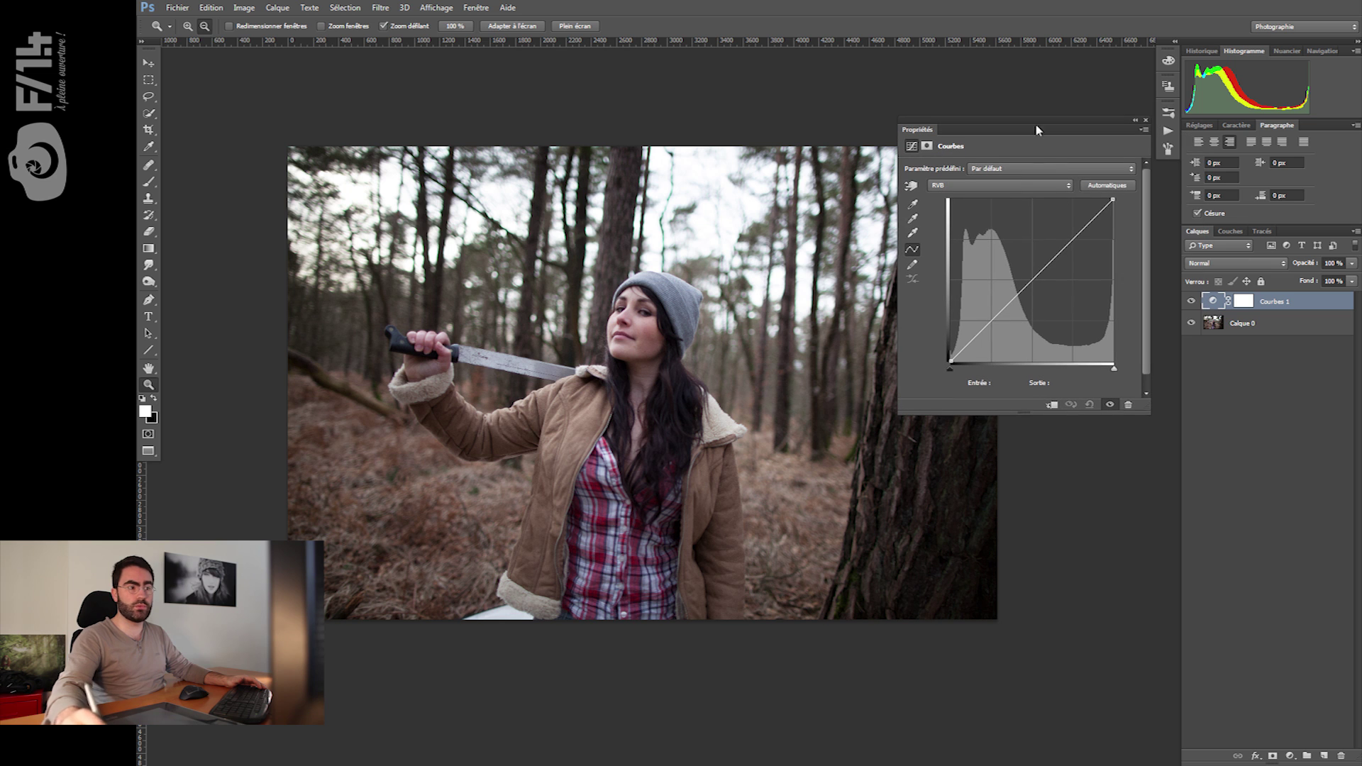
pyautogui.click(1245, 304)
pyautogui.click(1213, 302)
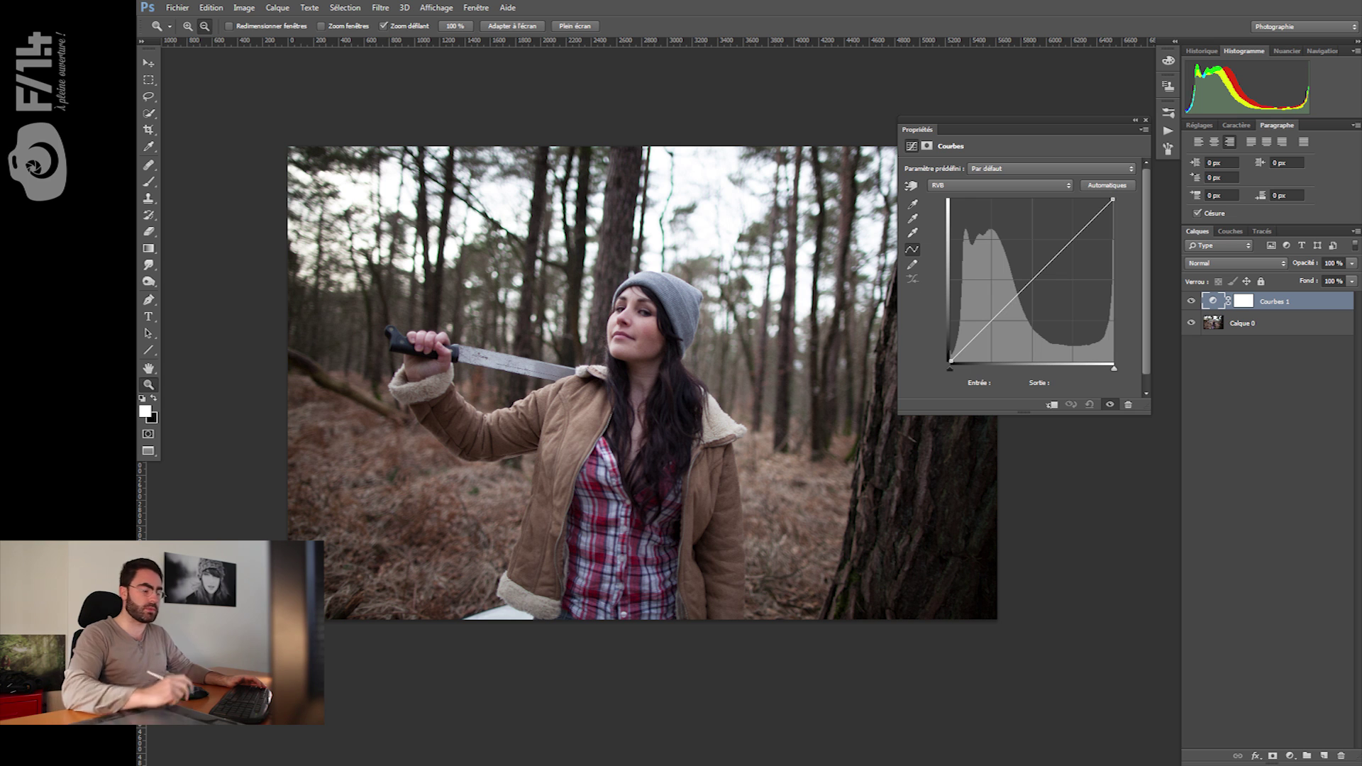
pyautogui.moveTo(944, 124); pyautogui.dragTo(947, 133)
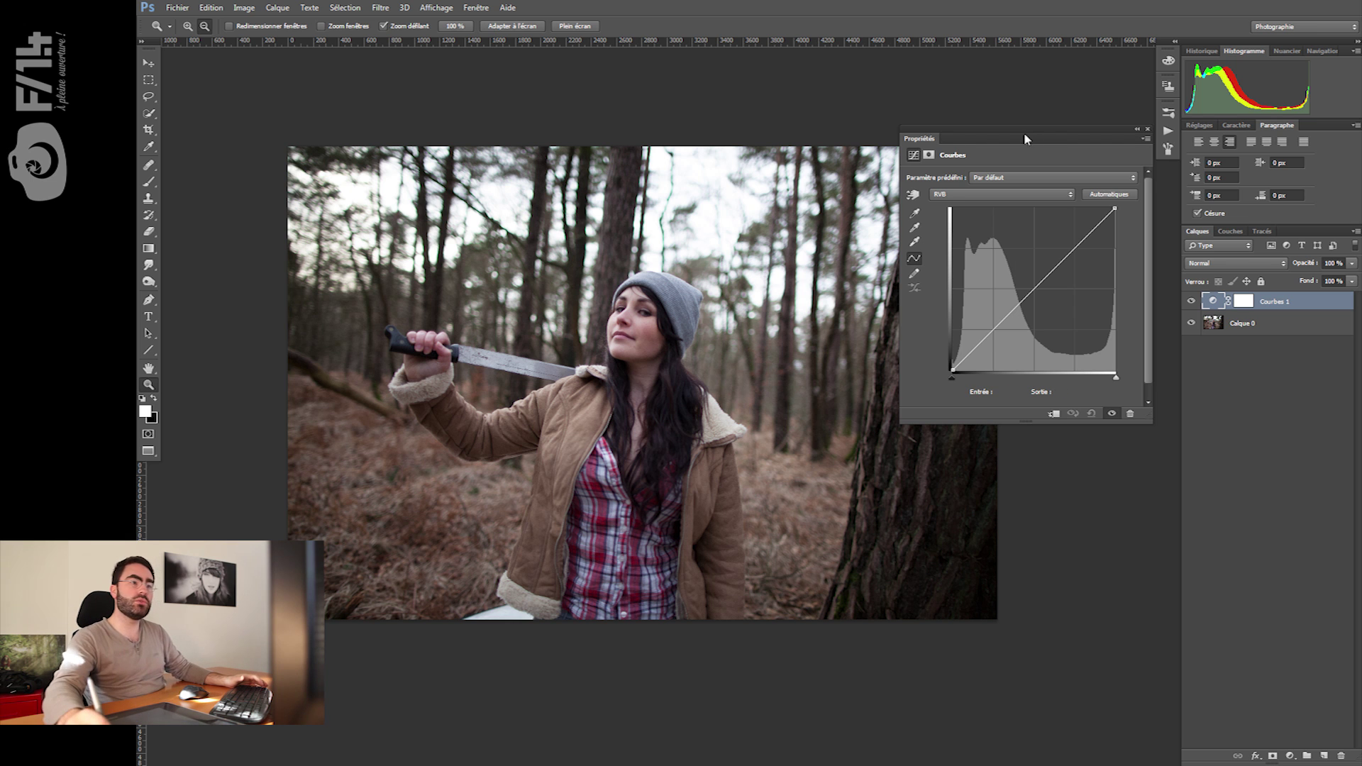
pyautogui.moveTo(1024, 133); pyautogui.dragTo(1036, 153)
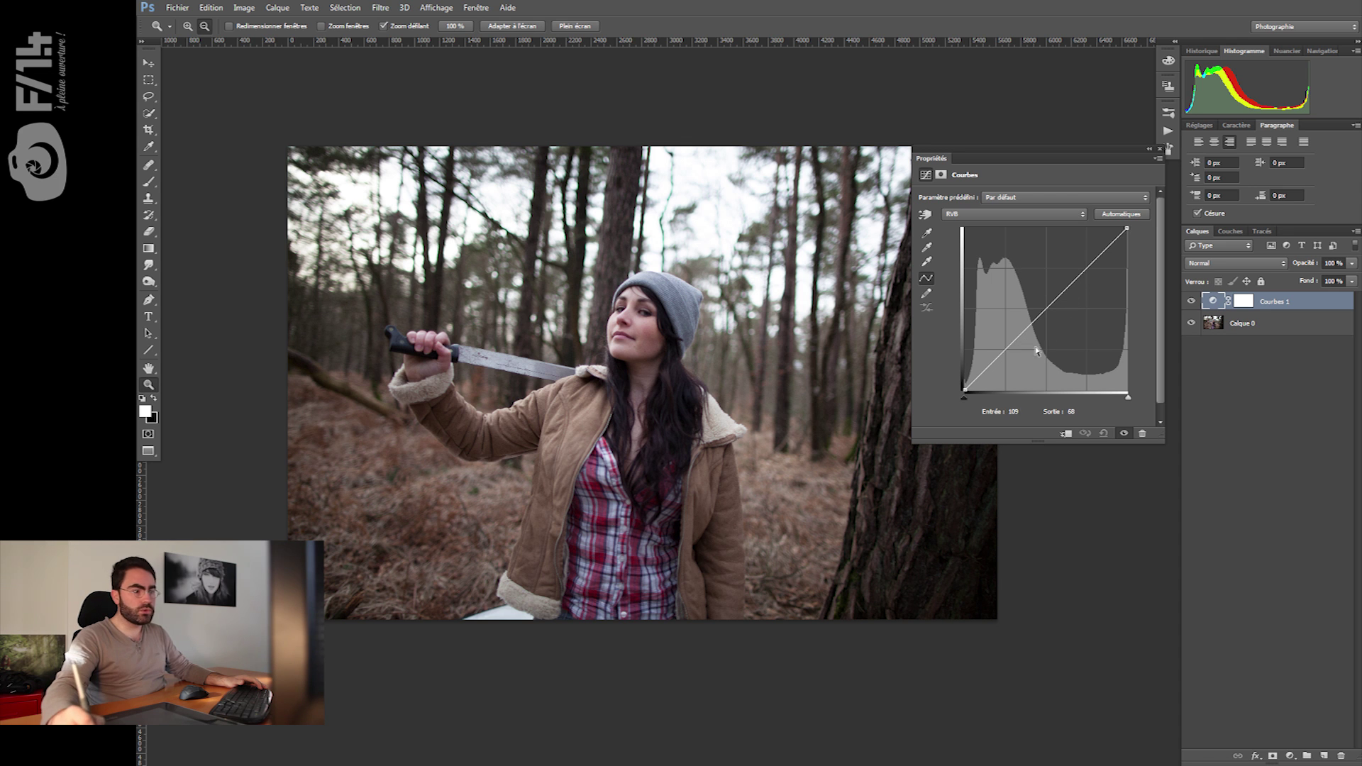
# Bend the RGB curve upward with three points to brighten the whole photo, and remove the points again.
pyautogui.click(1016, 328)
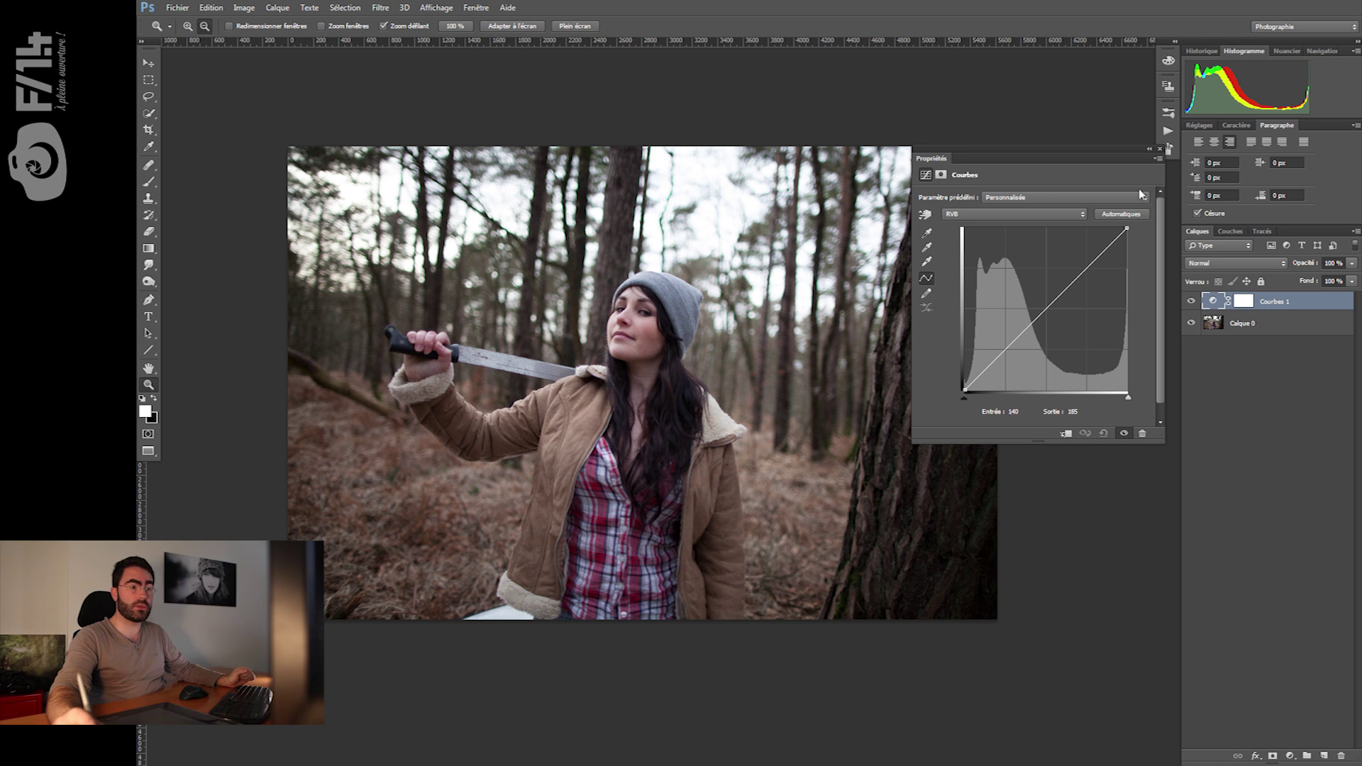
pyautogui.click(1126, 215)
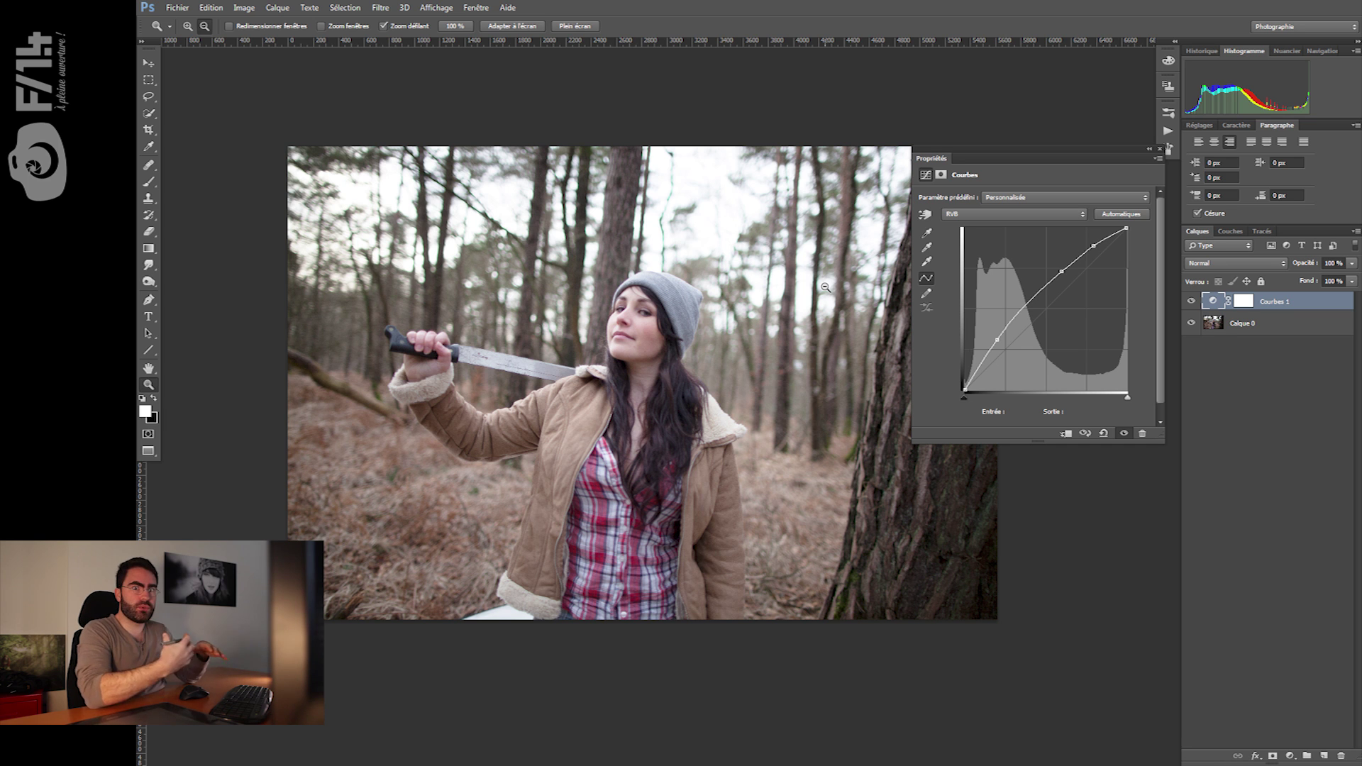
pyautogui.moveTo(1062, 271); pyautogui.dragTo(1211, 249)
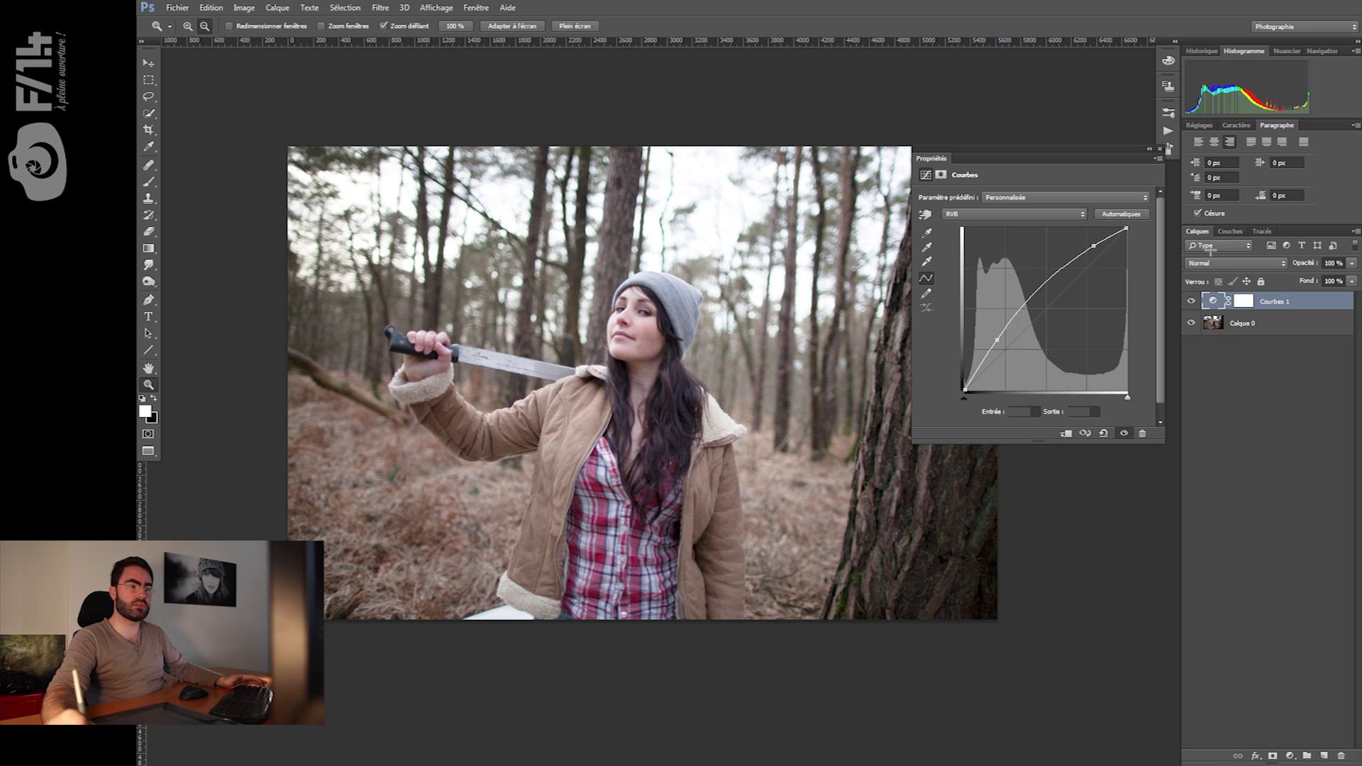
pyautogui.moveTo(1093, 246); pyautogui.dragTo(1170, 248)
pyautogui.moveTo(996, 340); pyautogui.dragTo(1180, 300)
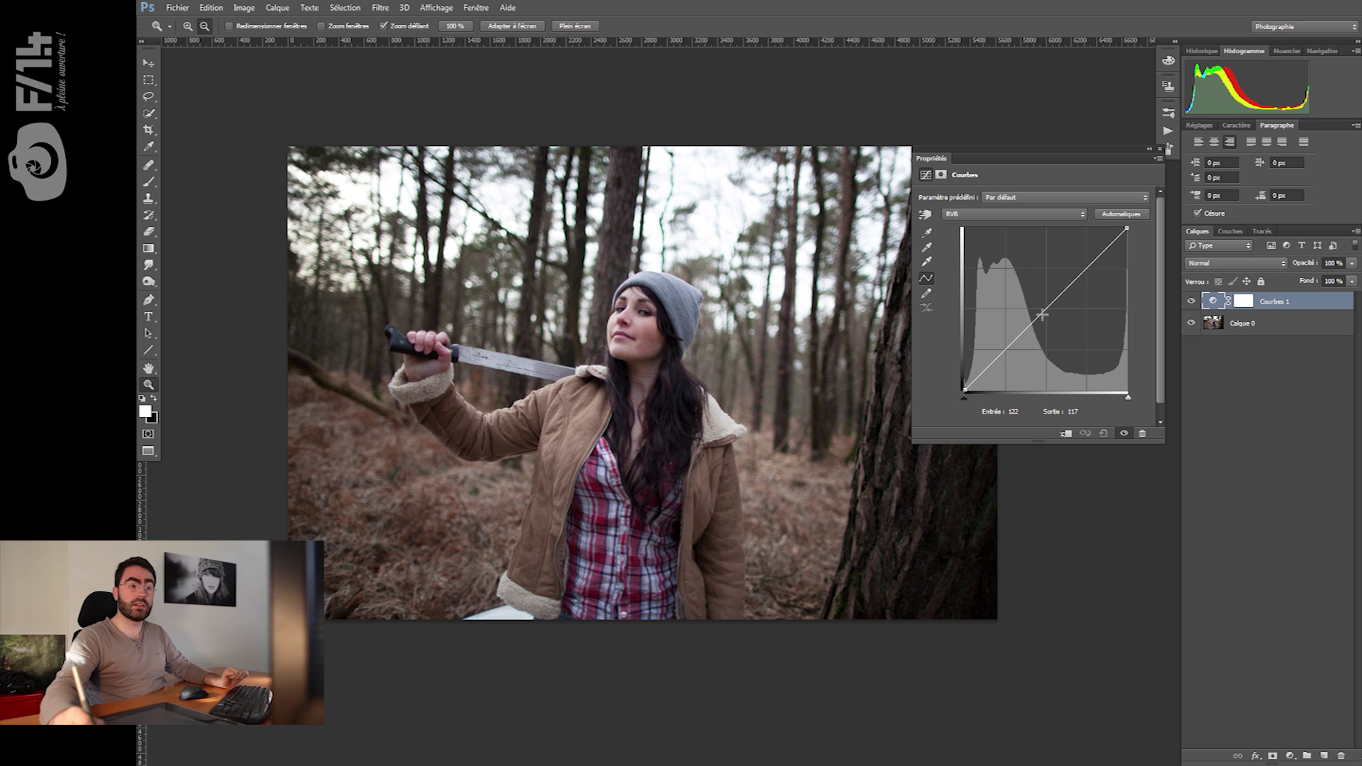
# Shape the RGB curve into a contrast S with a lowered shadow point and a raised highlight point, and remove both points.
pyautogui.moveTo(1041, 314); pyautogui.dragTo(1011, 339)
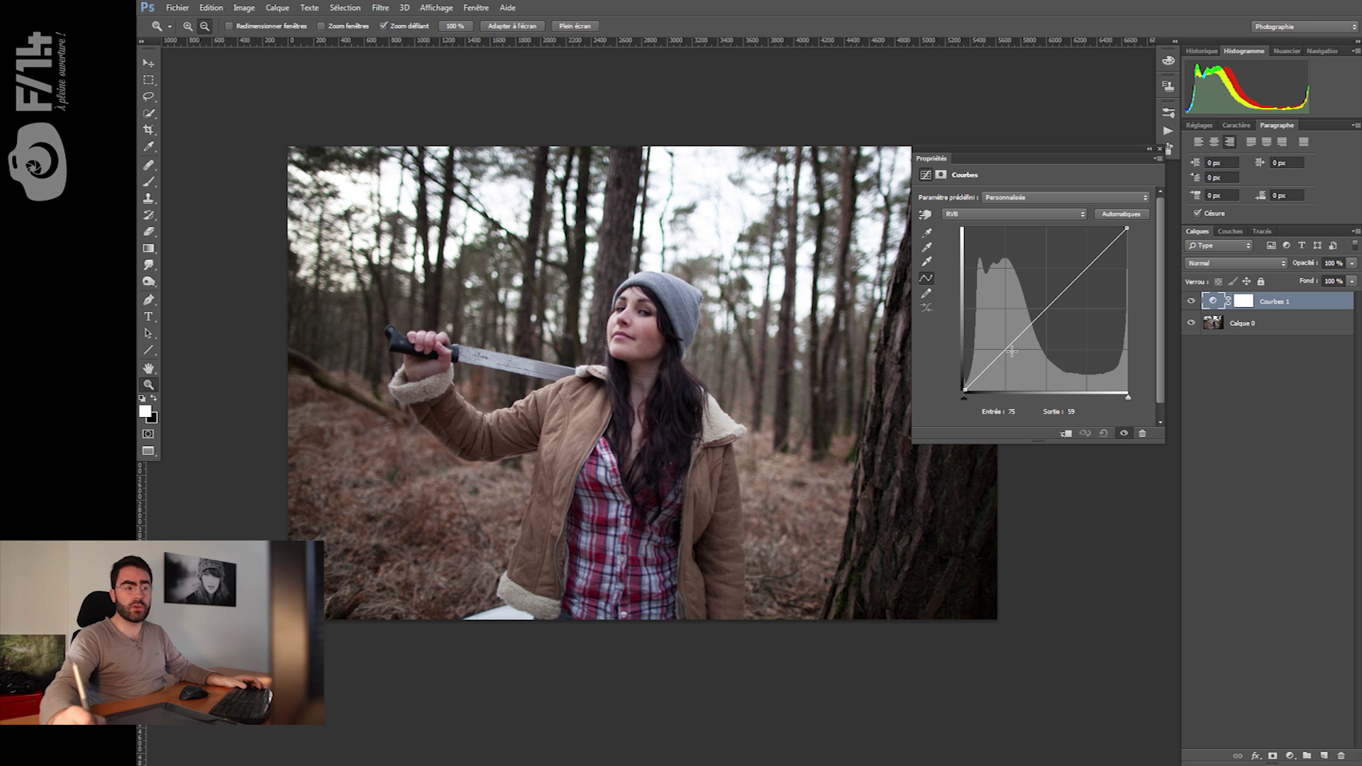
pyautogui.moveTo(1007, 349); pyautogui.dragTo(1018, 356)
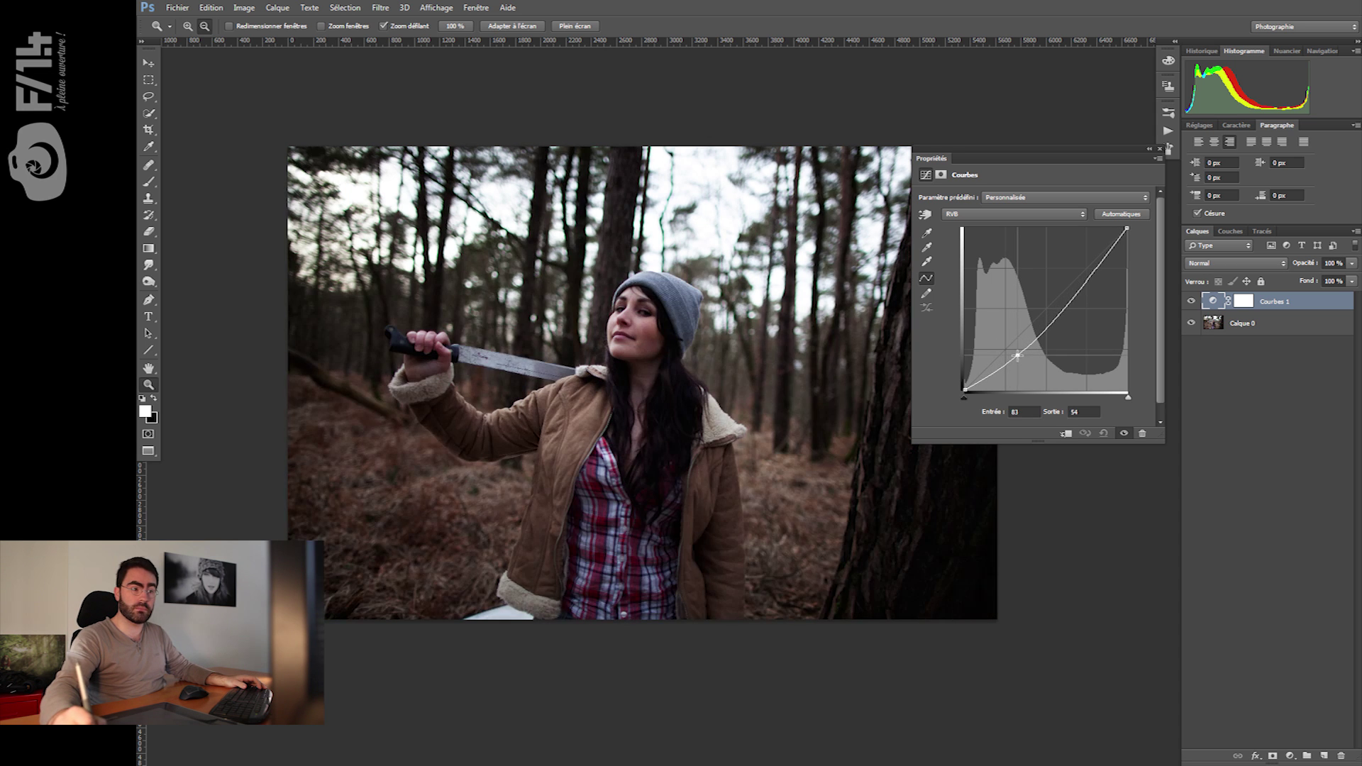
pyautogui.moveTo(1080, 286); pyautogui.dragTo(1066, 275)
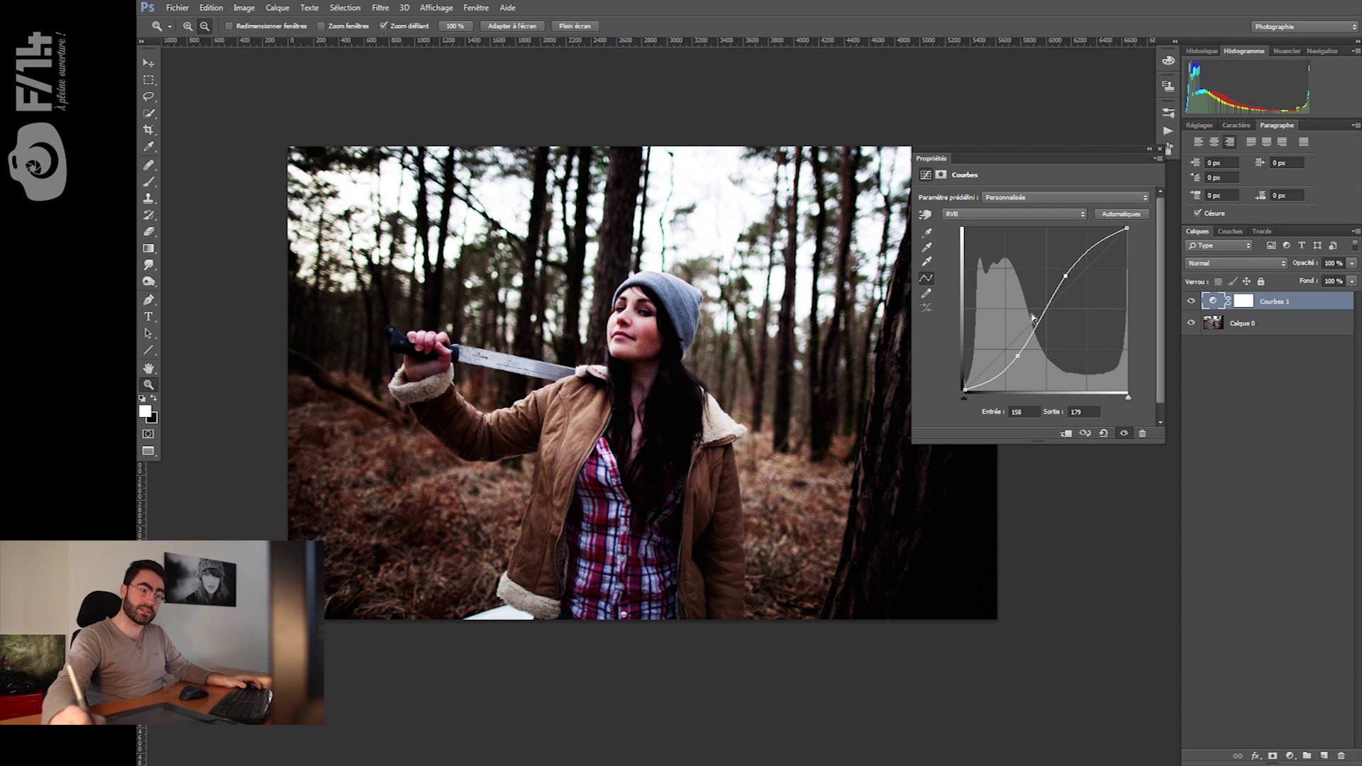
pyautogui.moveTo(1021, 353); pyautogui.dragTo(1018, 357)
pyautogui.moveTo(1068, 277)
pyautogui.mouseDown()
pyautogui.moveTo(1038, 245)
pyautogui.moveTo(1061, 284)
pyautogui.mouseUp()
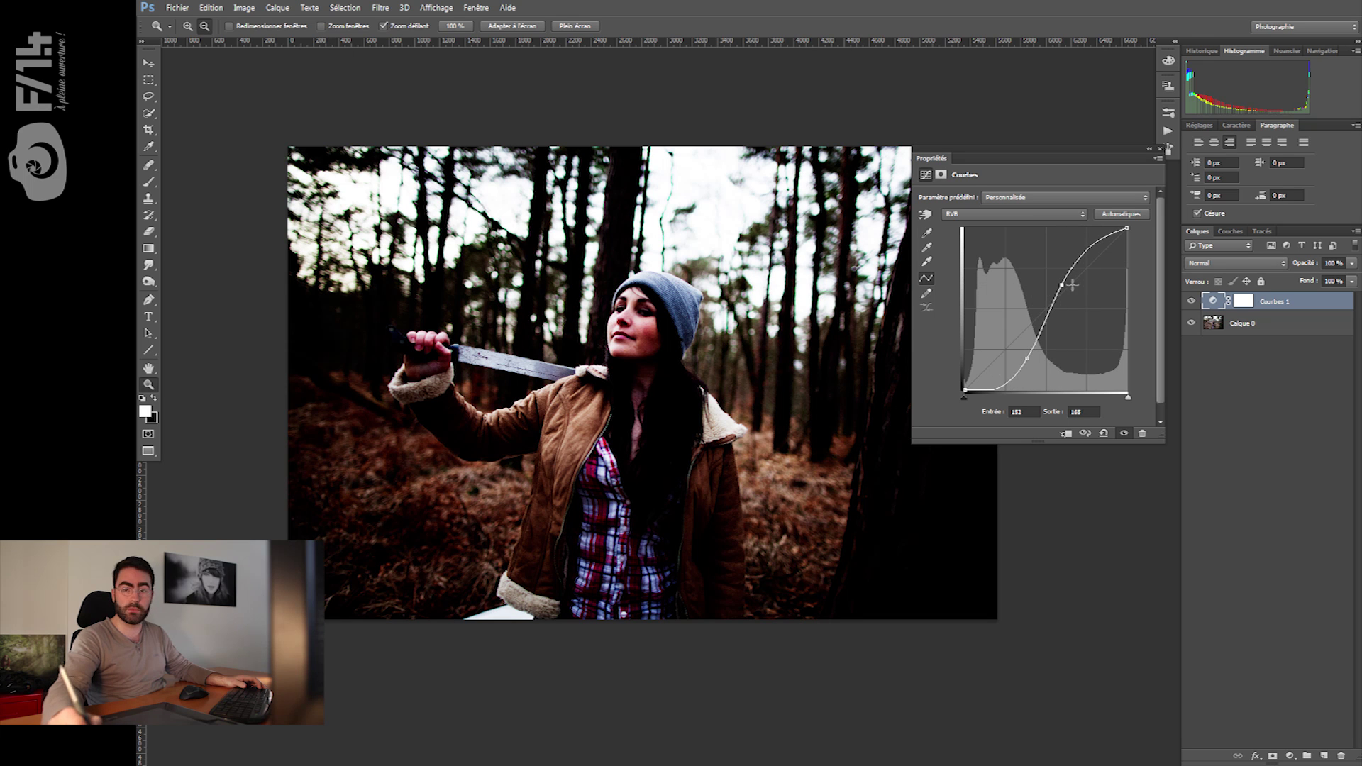
pyautogui.moveTo(1030, 360); pyautogui.dragTo(1327, 317)
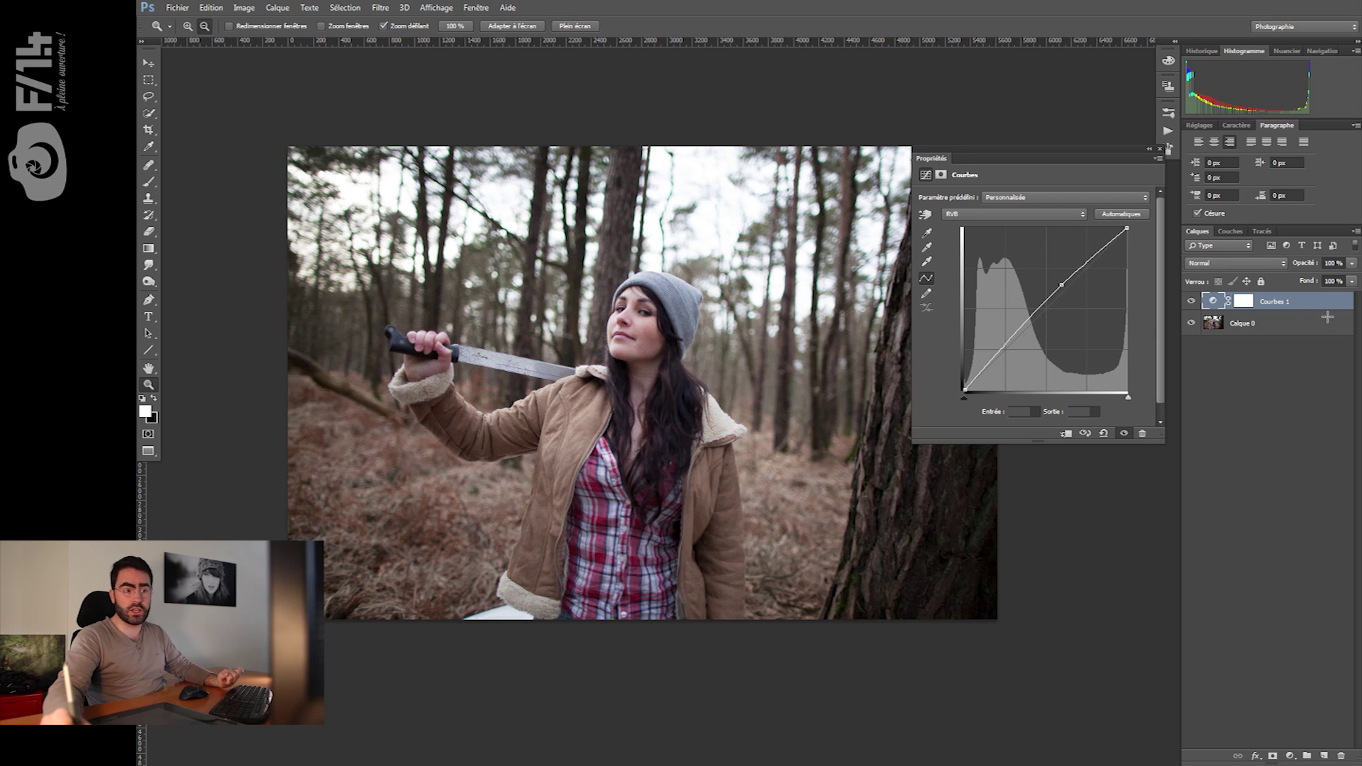
pyautogui.moveTo(1061, 284); pyautogui.dragTo(231, 170)
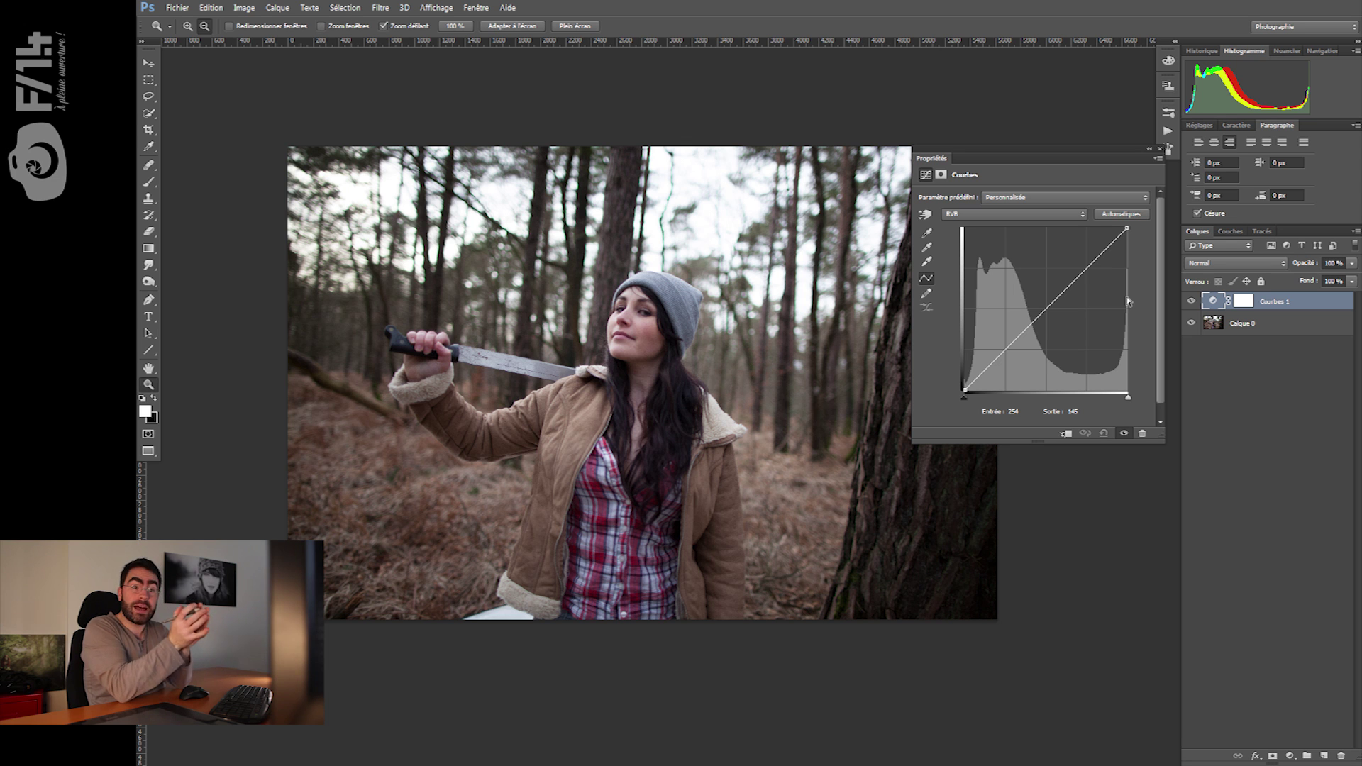
# Pull the midpoint of the RGB curve down to about input 154, output 106 to darken the photo, and delete that point.
pyautogui.click(1046, 310)
pyautogui.moveTo(1046, 310); pyautogui.dragTo(1068, 328)
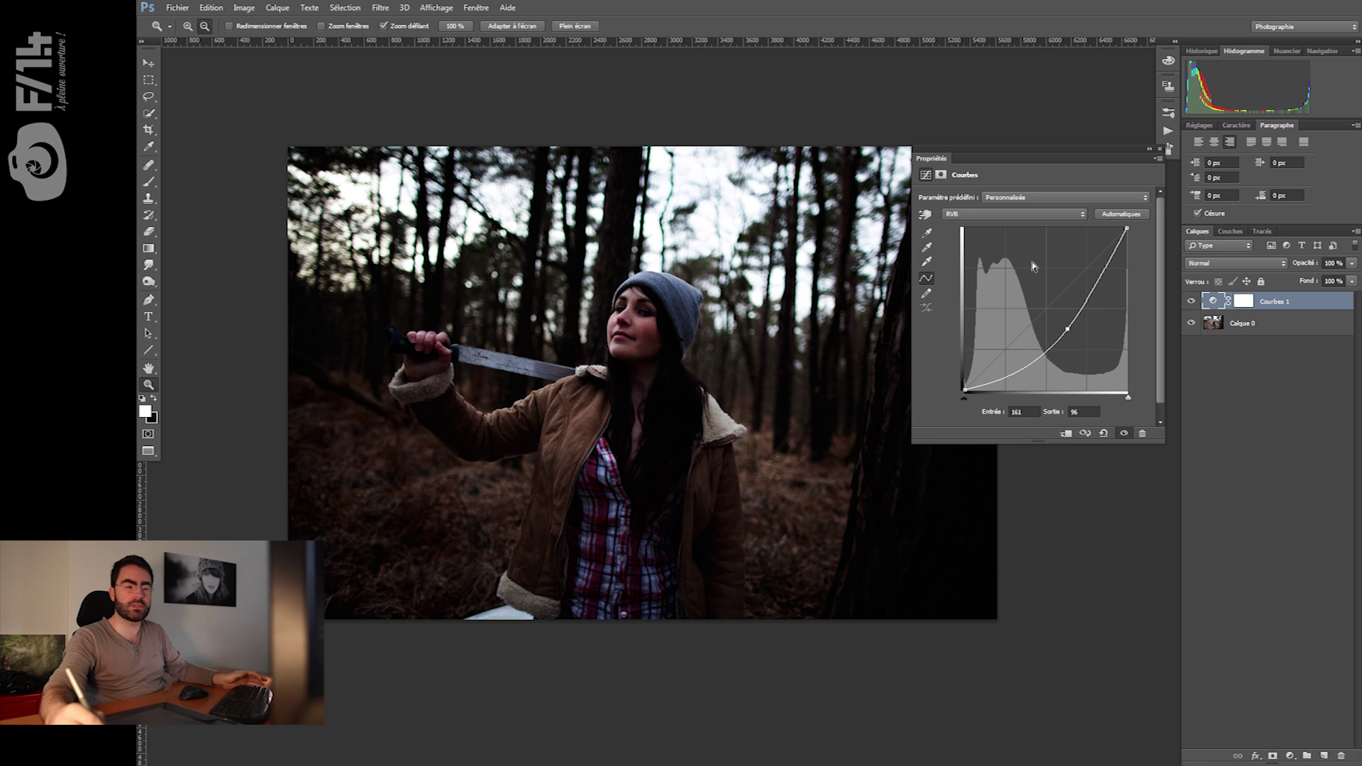
pyautogui.moveTo(1068, 328)
pyautogui.mouseDown()
pyautogui.moveTo(1010, 292)
pyautogui.moveTo(1062, 324)
pyautogui.mouseUp()
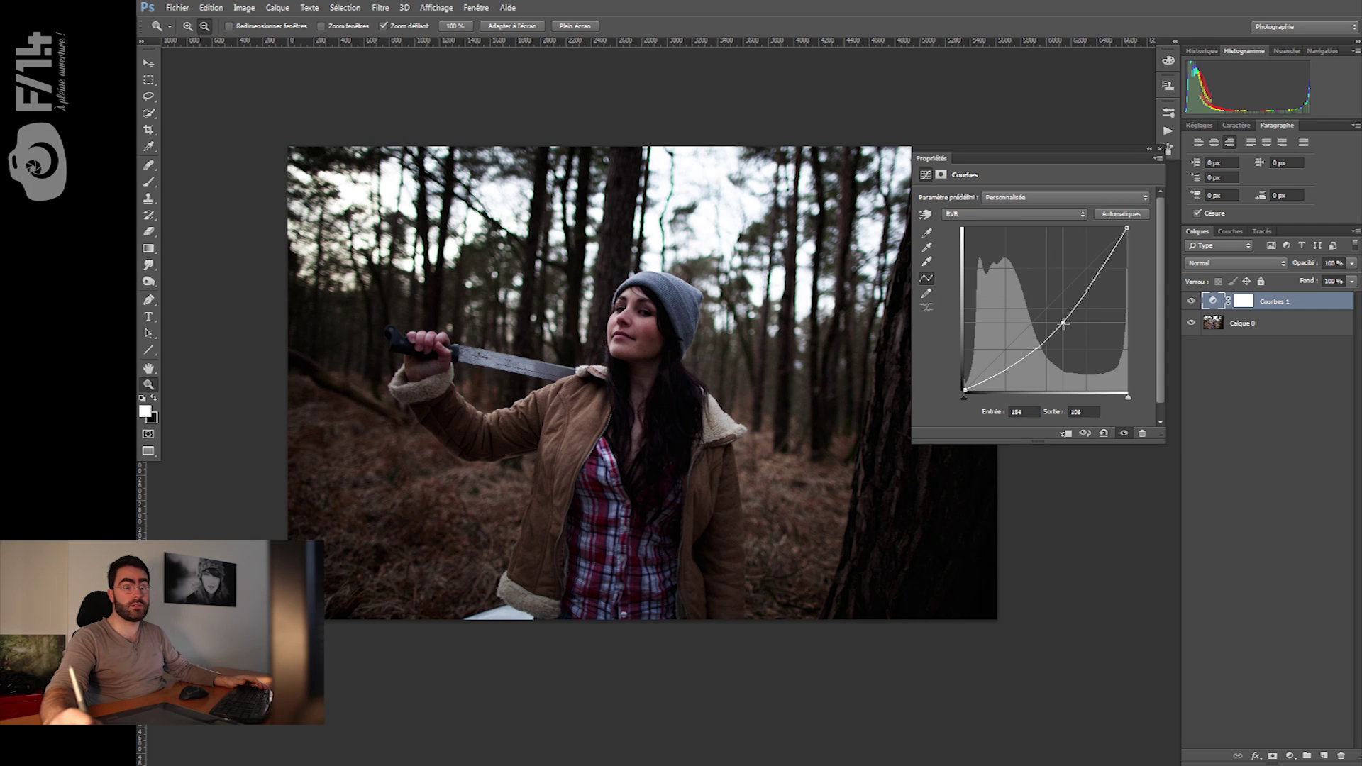
pyautogui.press('Delete')
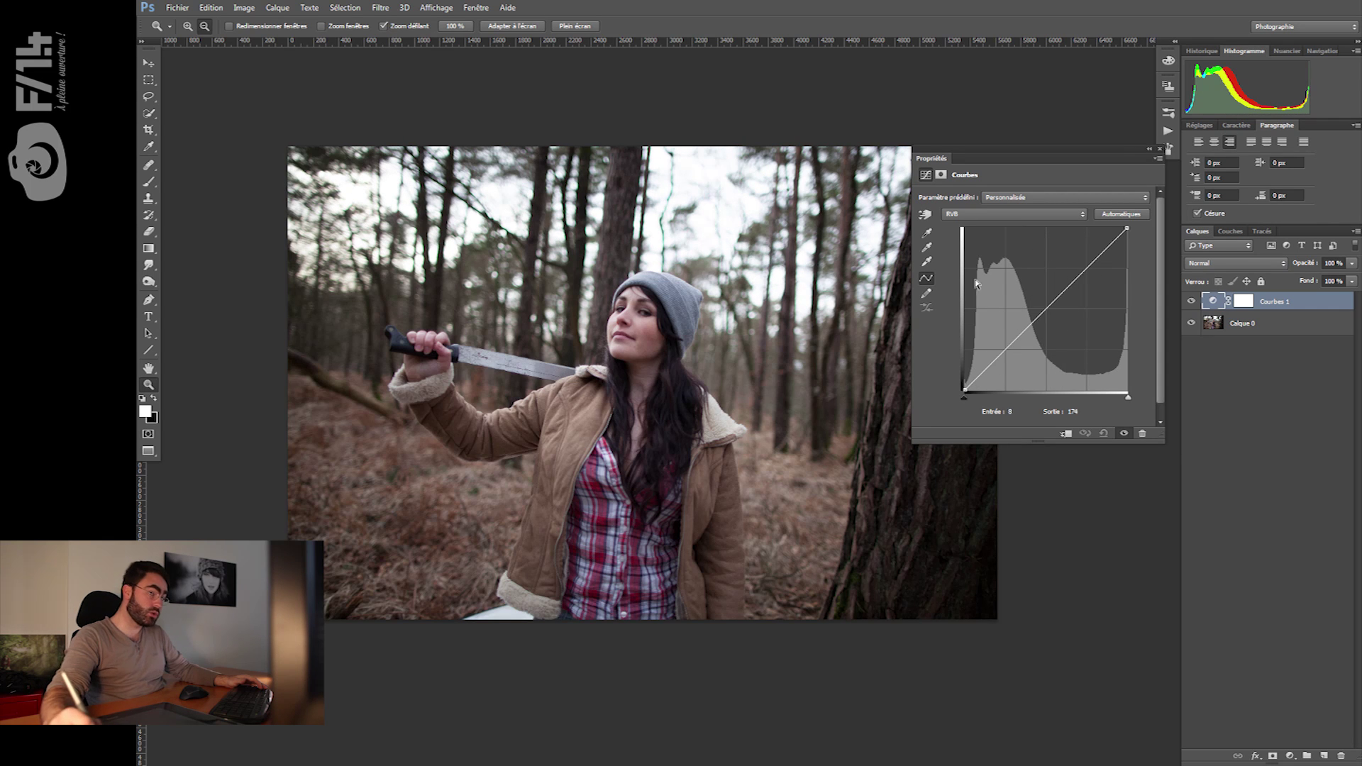
# Lower the shadows of the RGB curve while anchoring the midtones and highlights near the diagonal, with points at 191/195 and 161/163.
pyautogui.moveTo(1010, 348); pyautogui.dragTo(1048, 306)
pyautogui.click(1088, 266)
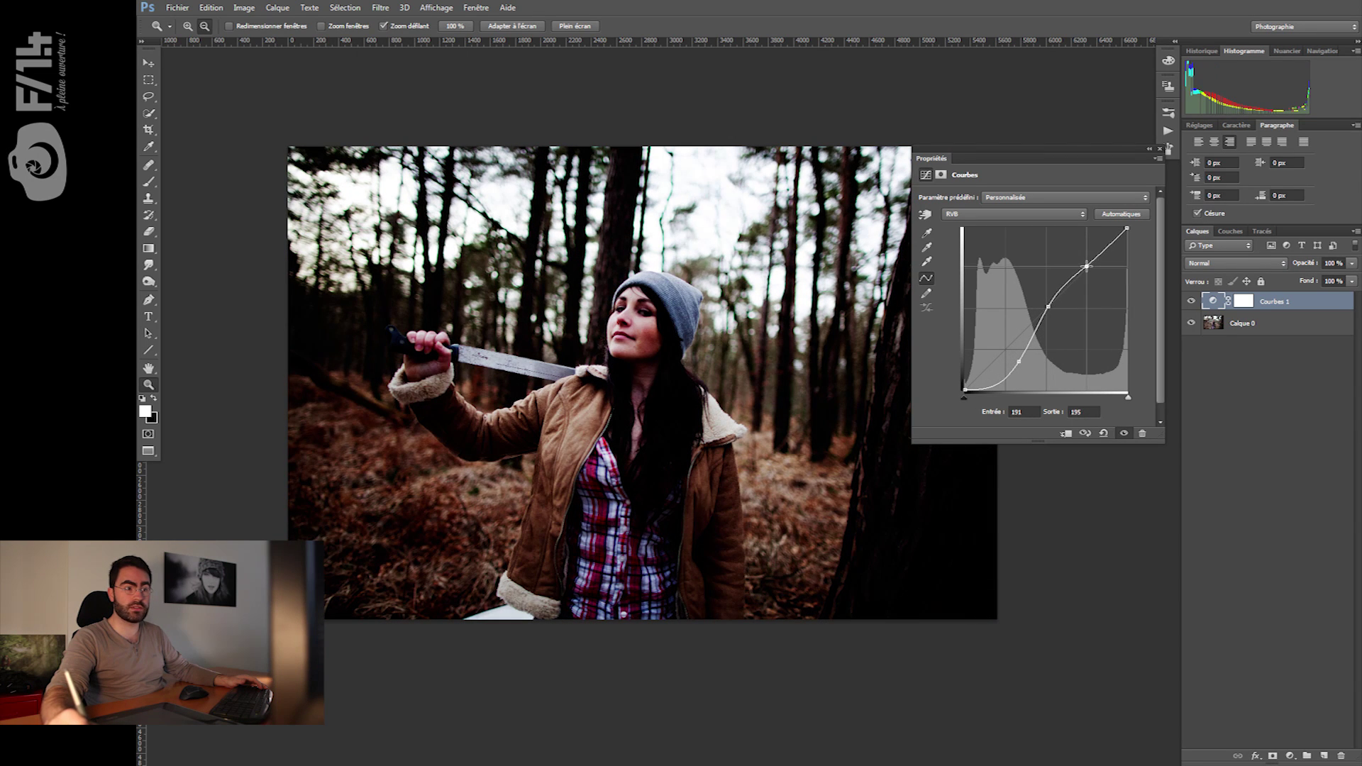
pyautogui.click(1067, 287)
pyautogui.moveTo(1067, 286); pyautogui.dragTo(1067, 285)
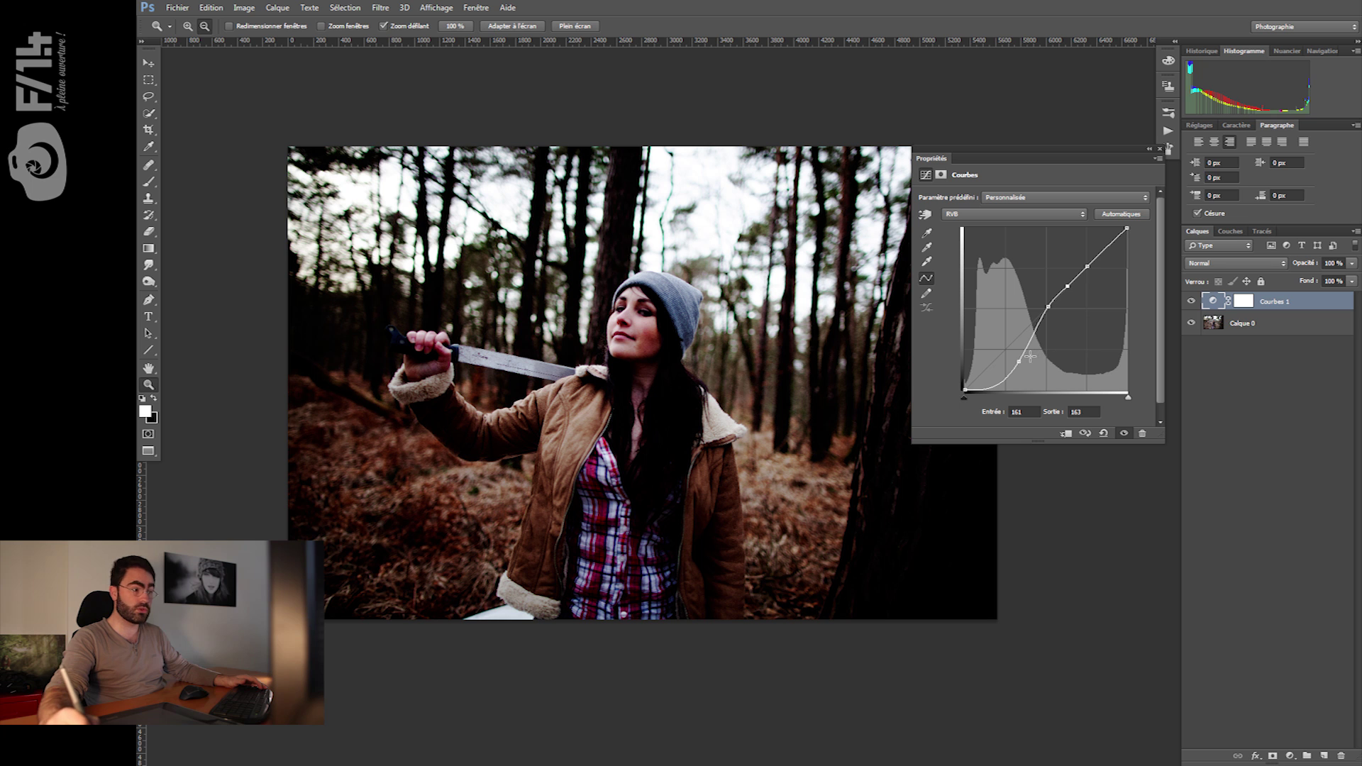
# Delete the lowered shadow point, raise the highlights of the RGB curve, and anchor the darker tones with points near the diagonal, including 99/98.
pyautogui.click(1019, 362)
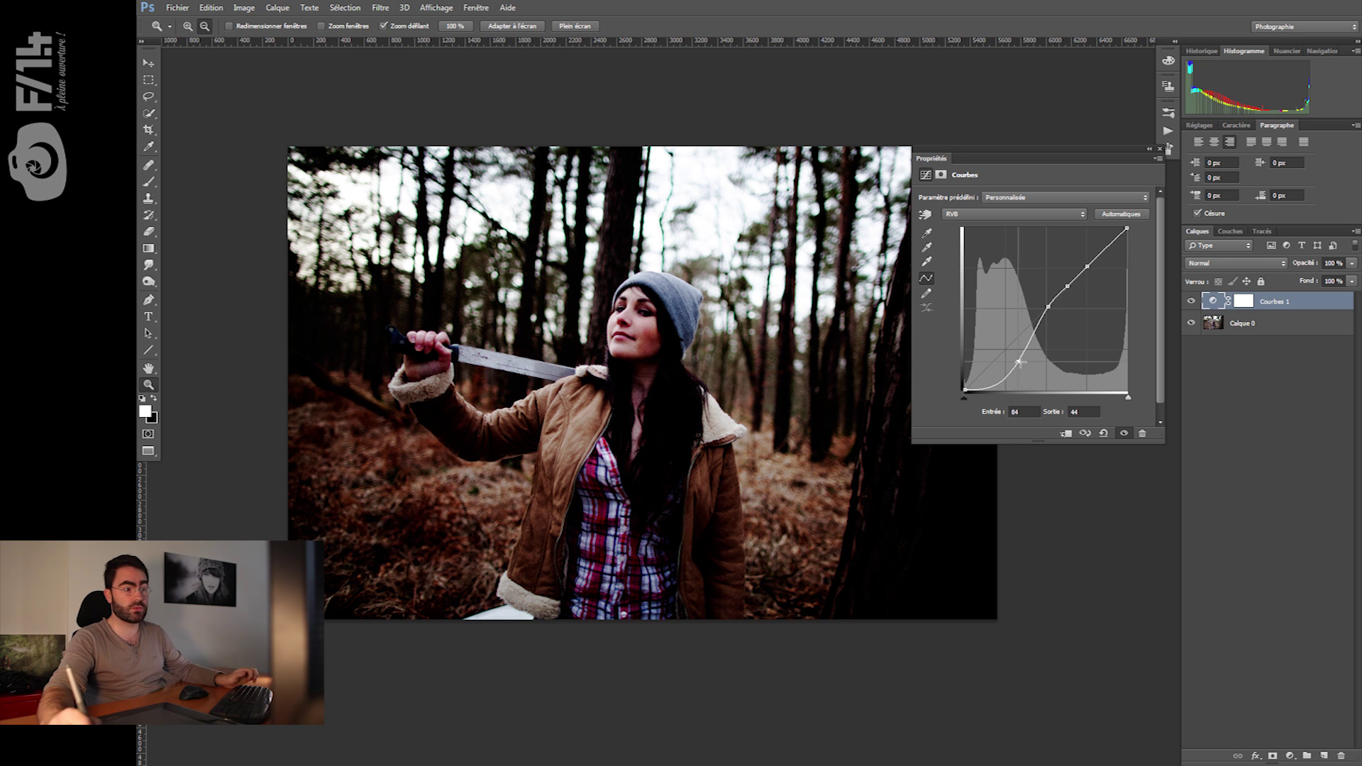
pyautogui.press('Delete')
pyautogui.moveTo(1067, 285); pyautogui.dragTo(1073, 263)
pyautogui.moveTo(1009, 356); pyautogui.dragTo(1028, 328)
pyautogui.click(1028, 327)
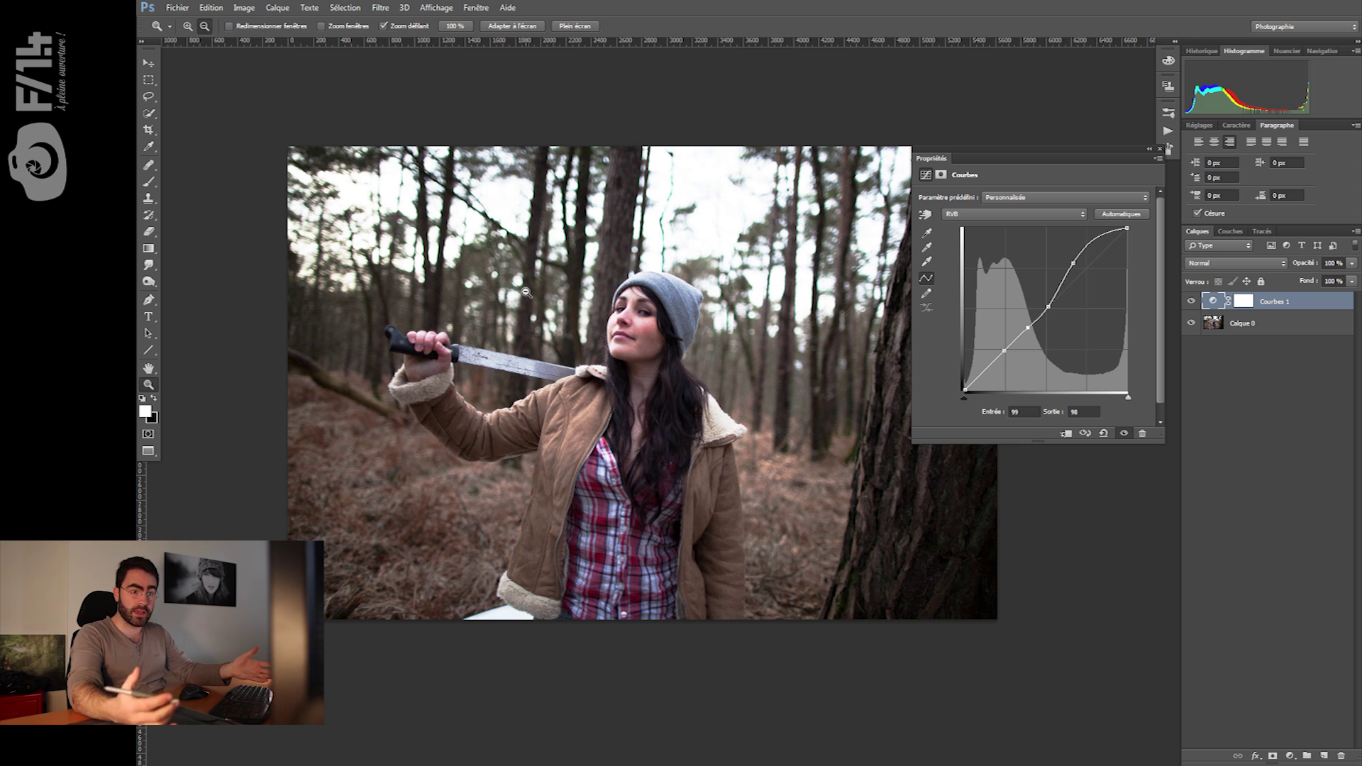
# Clear the points from the RGB curve, and try the Plus foncé (RVB) and Plus clair (RVB) presets in turn.
pyautogui.press('\\')
pyautogui.press('\\')
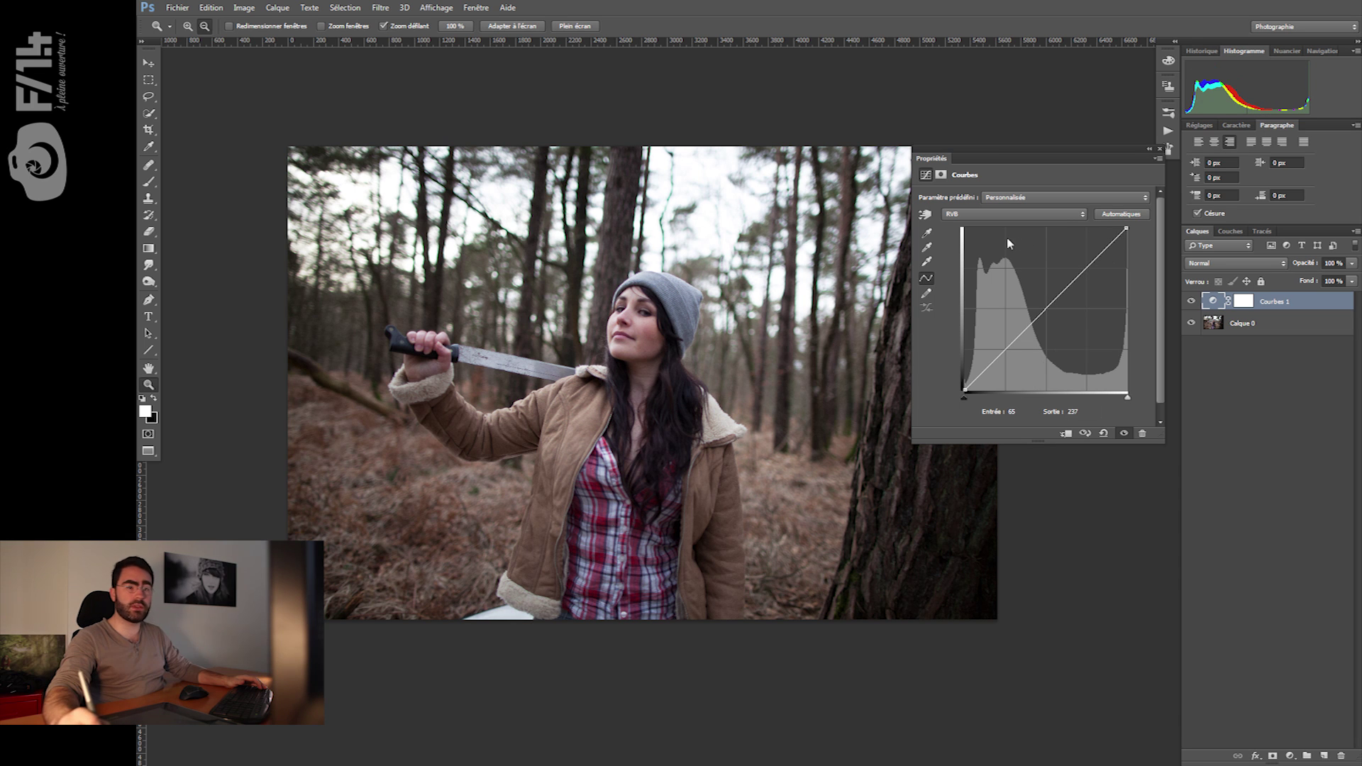
pyautogui.click(1073, 199)
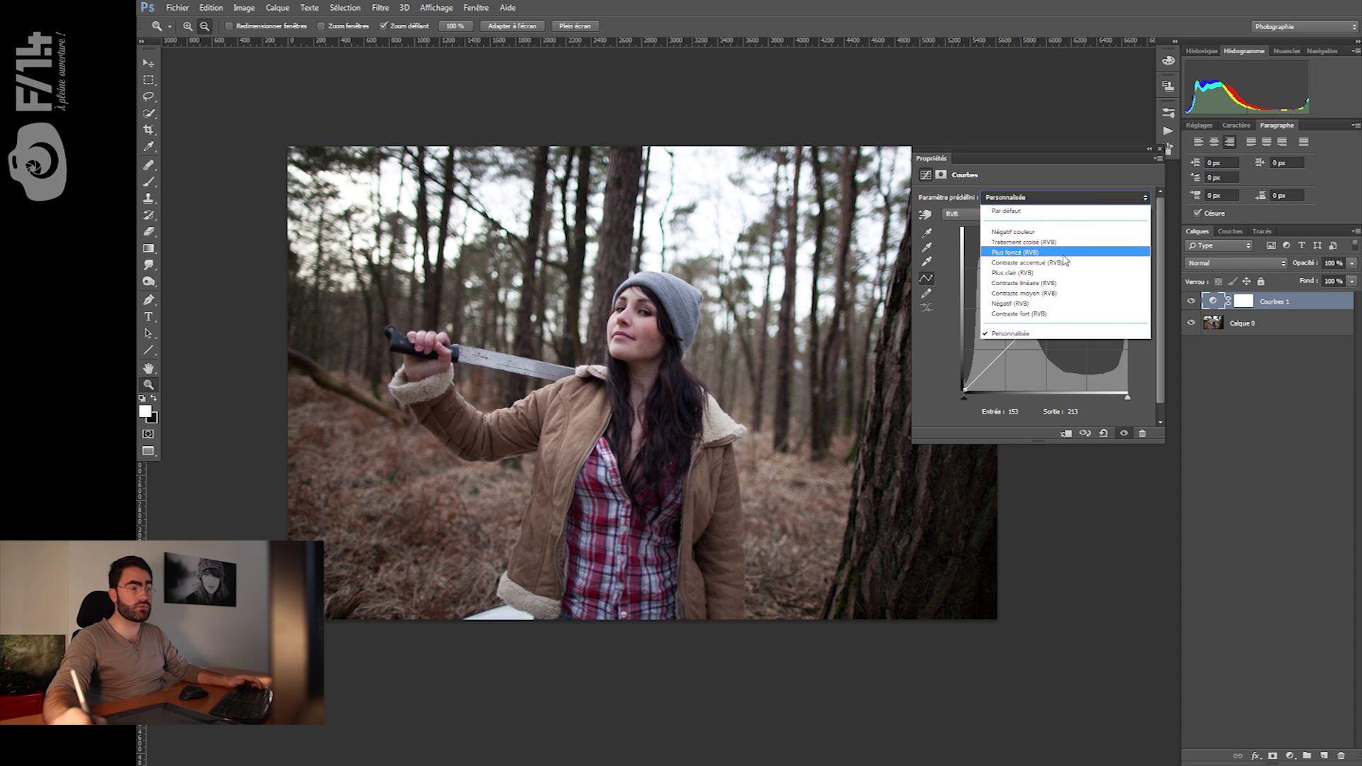
pyautogui.click(1096, 199)
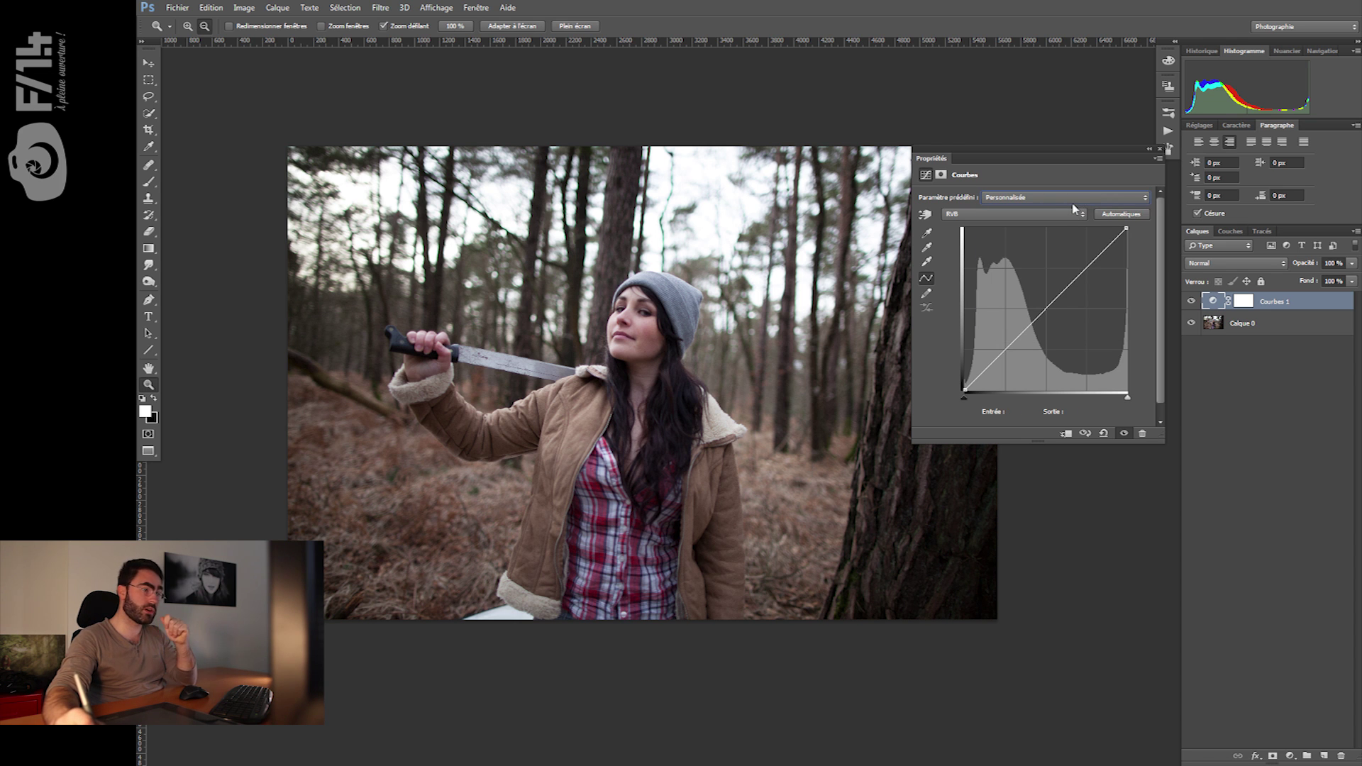
pyautogui.click(1073, 200)
pyautogui.click(1079, 195)
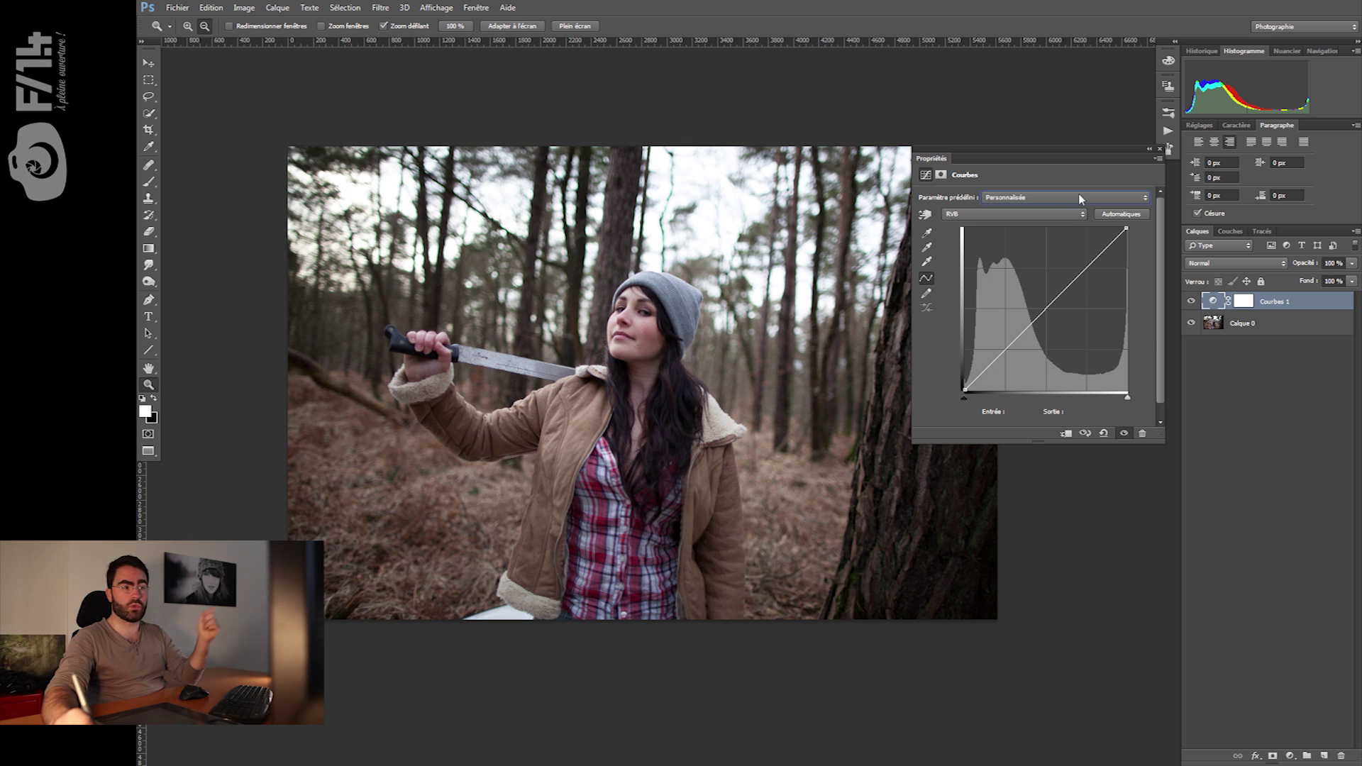
pyautogui.click(1079, 199)
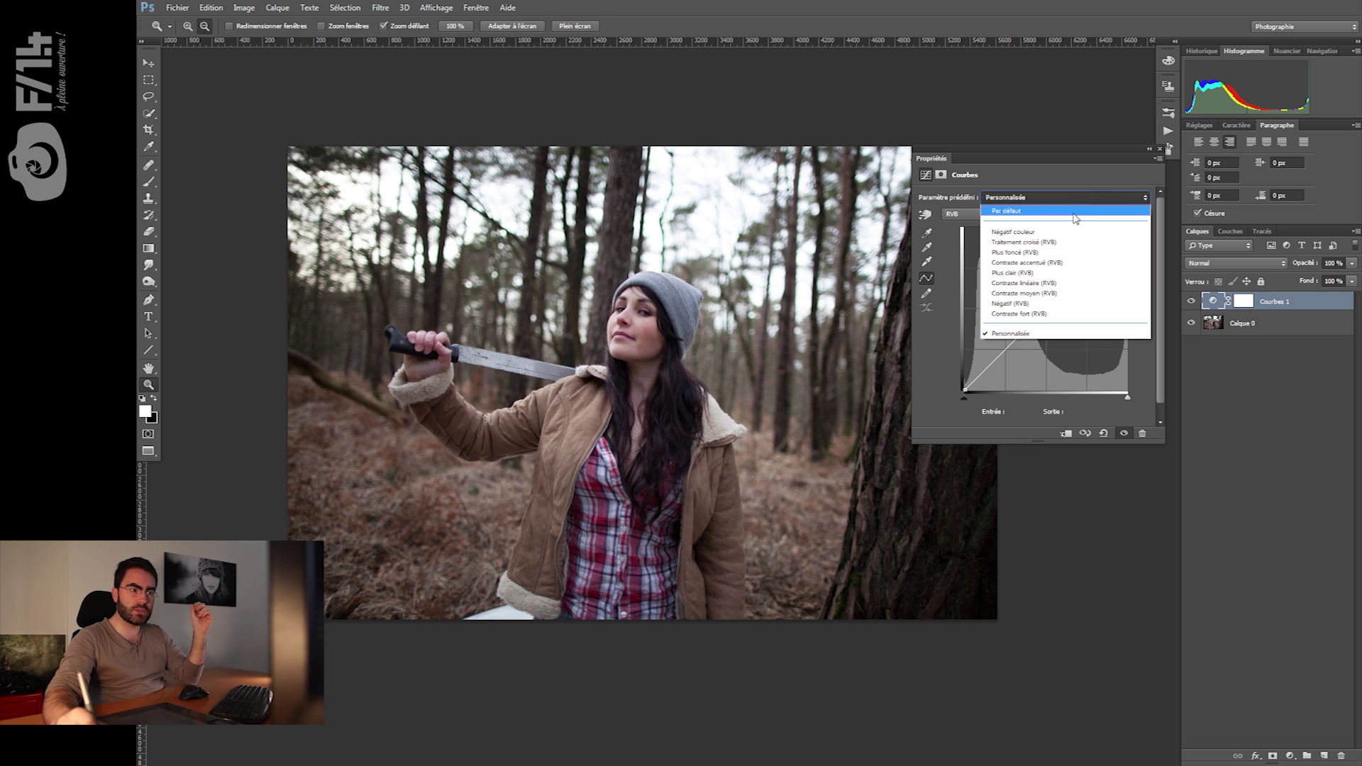
pyautogui.click(1040, 253)
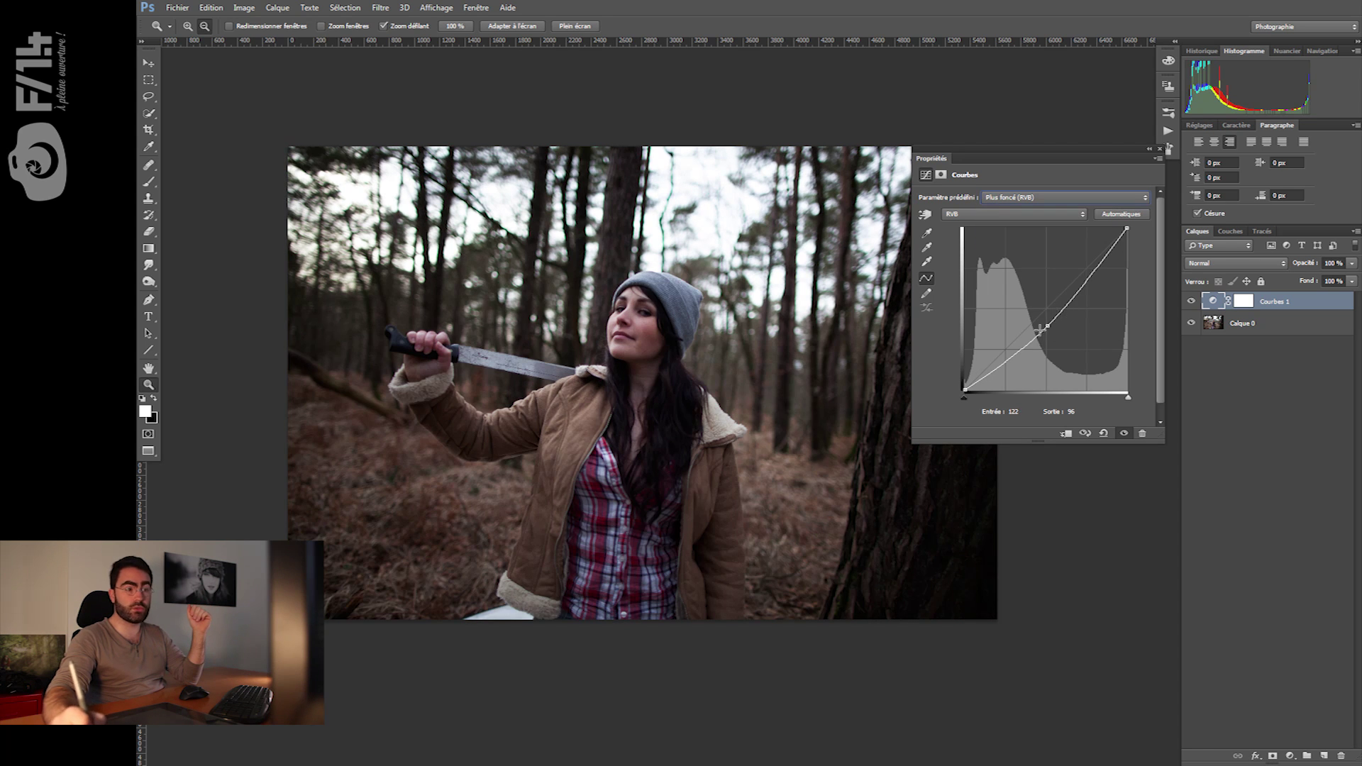
pyautogui.click(1077, 205)
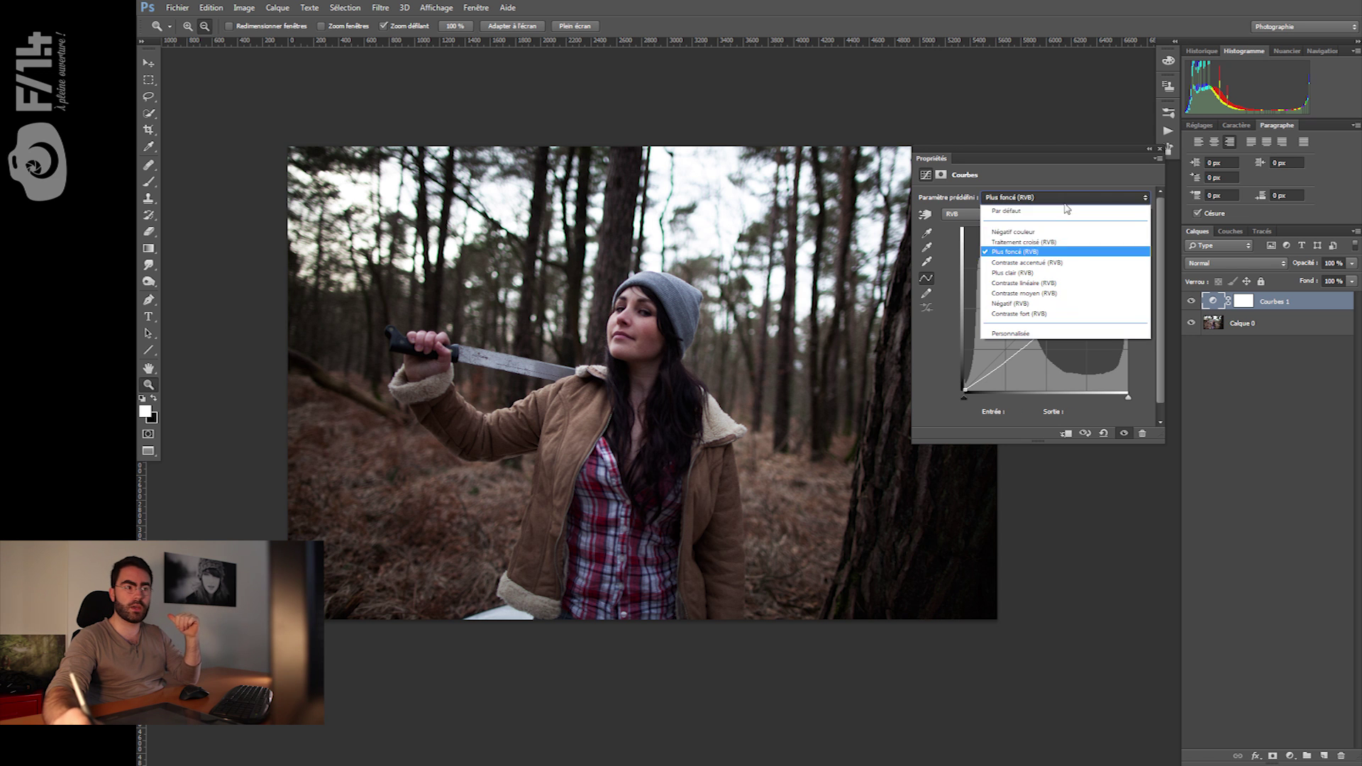
pyautogui.click(1037, 275)
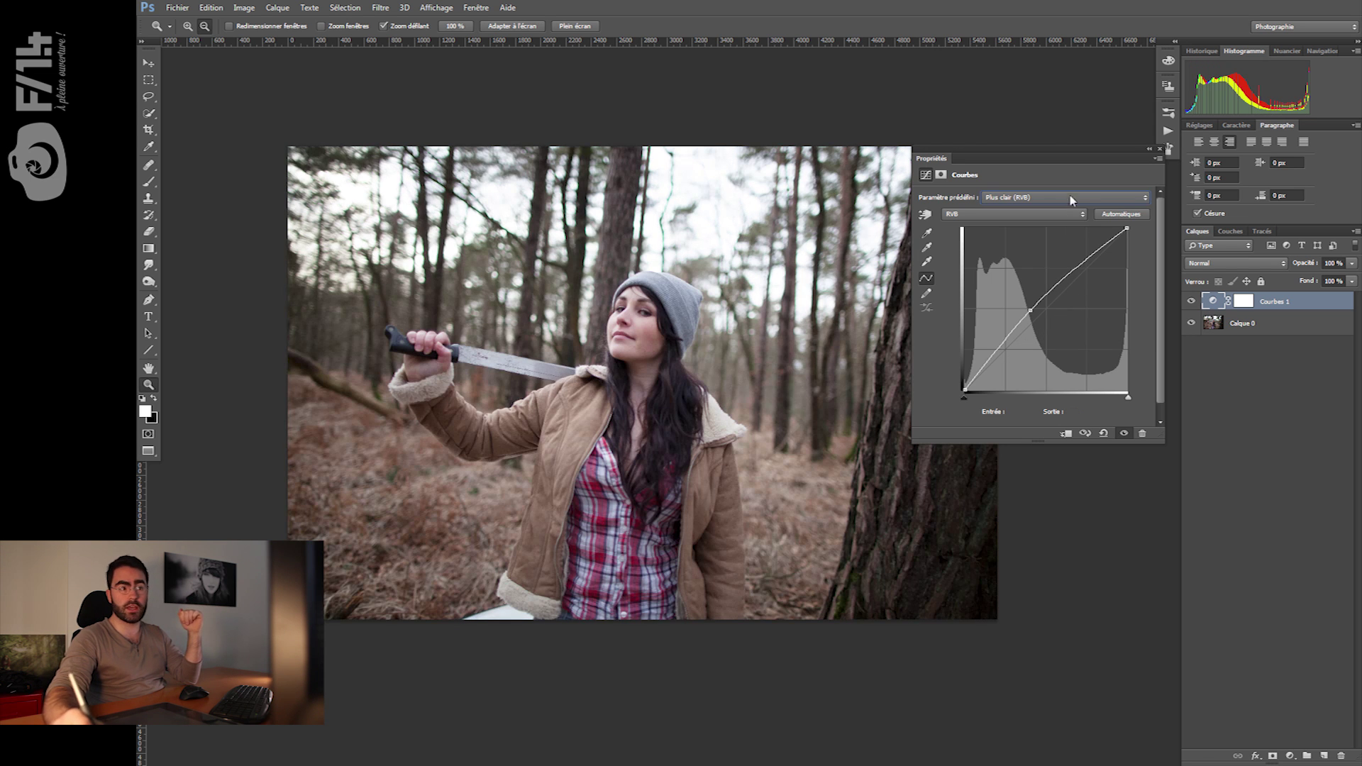
# Try the Contraste accentué, linéaire, moyen and fort (RVB) curve presets one after another, and restore the Par défaut preset.
pyautogui.click(1069, 197)
pyautogui.click(1024, 279)
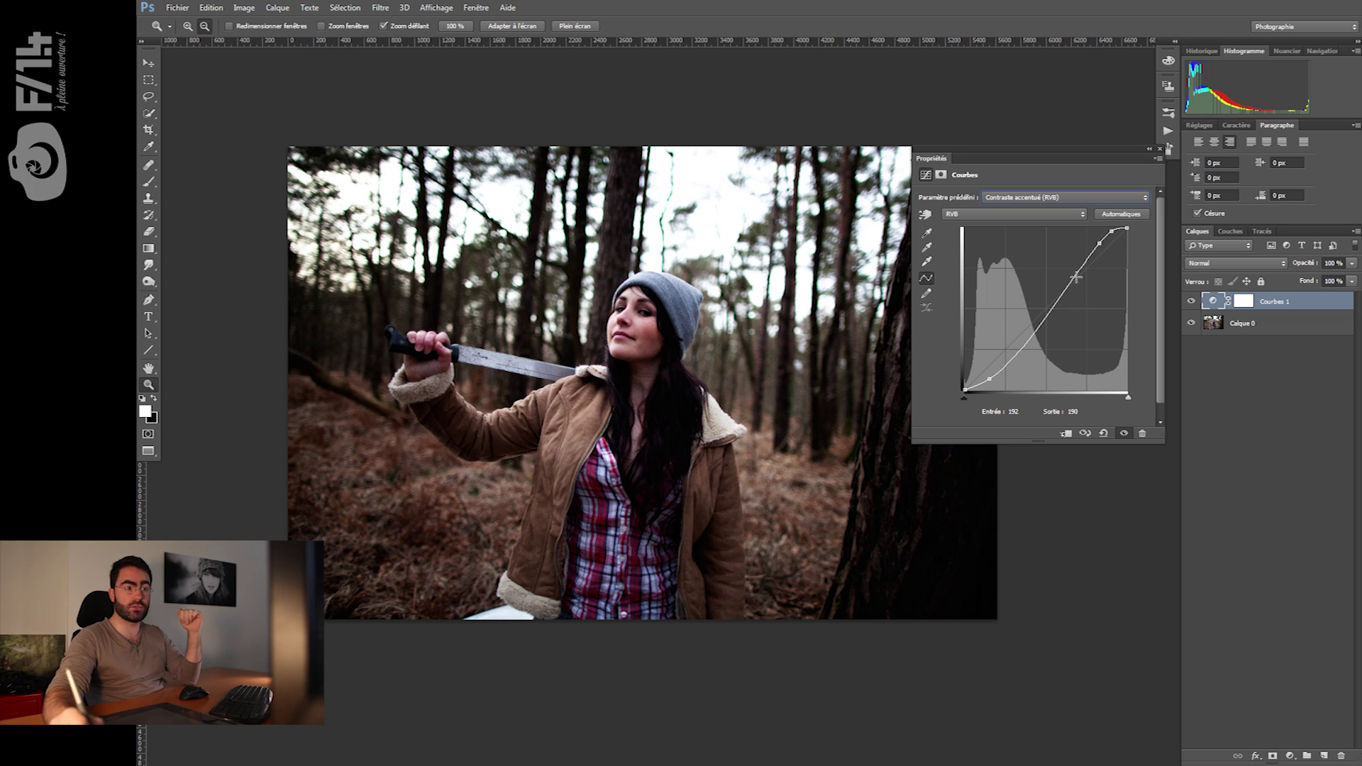
pyautogui.click(1074, 202)
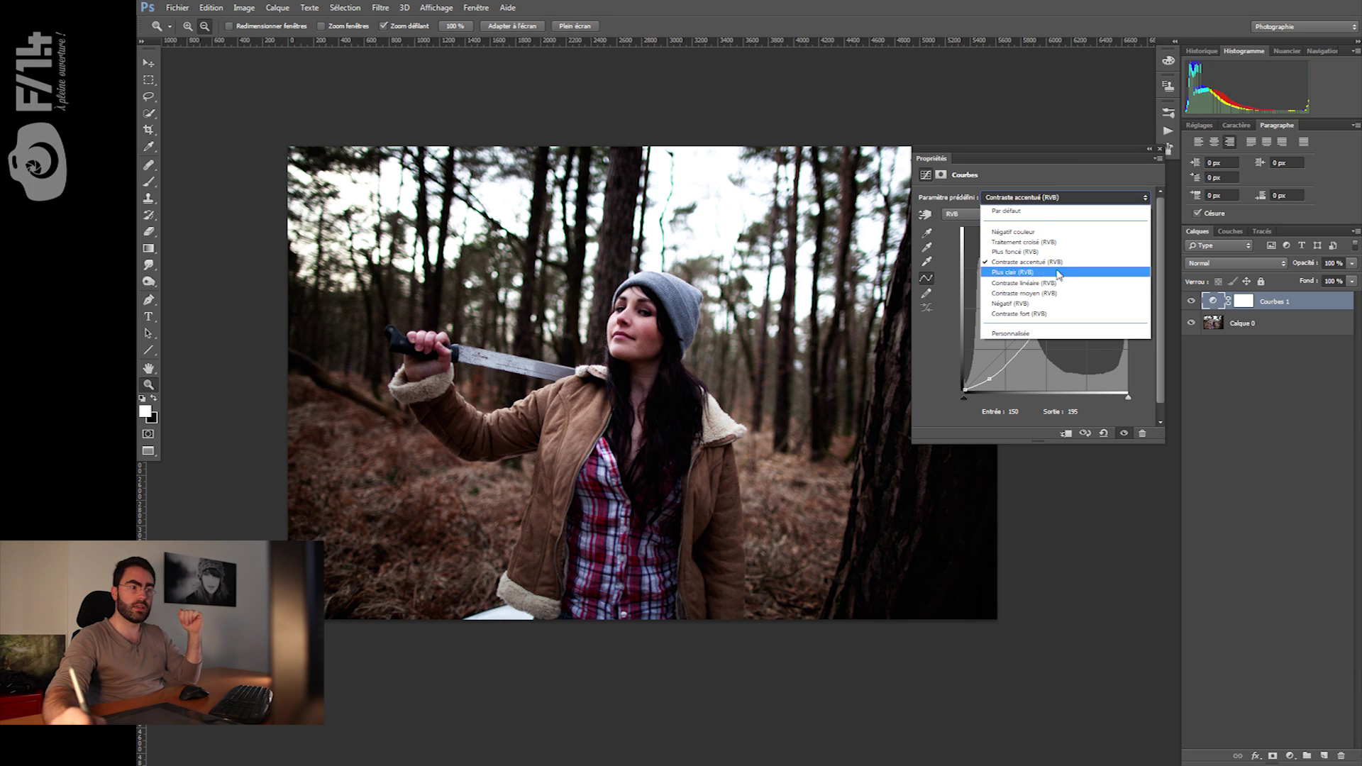
pyautogui.click(1042, 283)
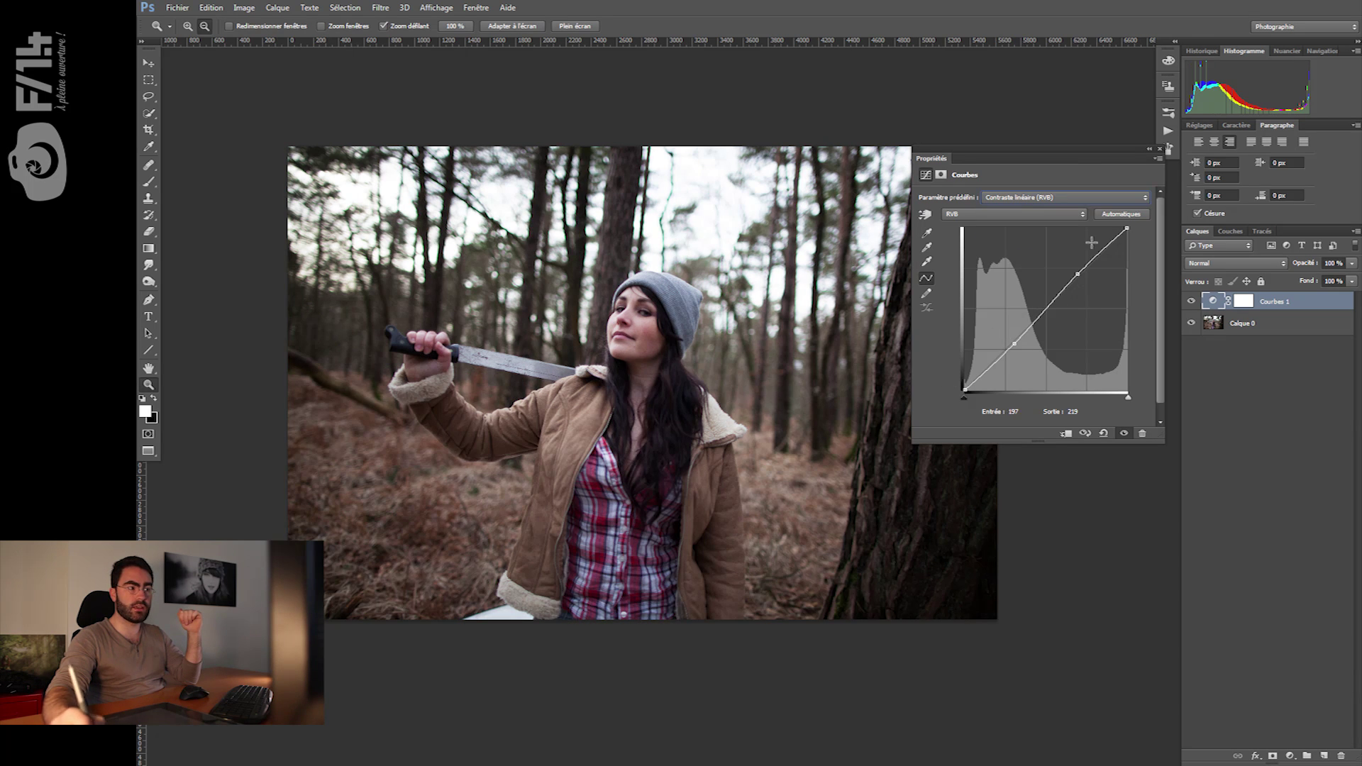
pyautogui.click(1087, 198)
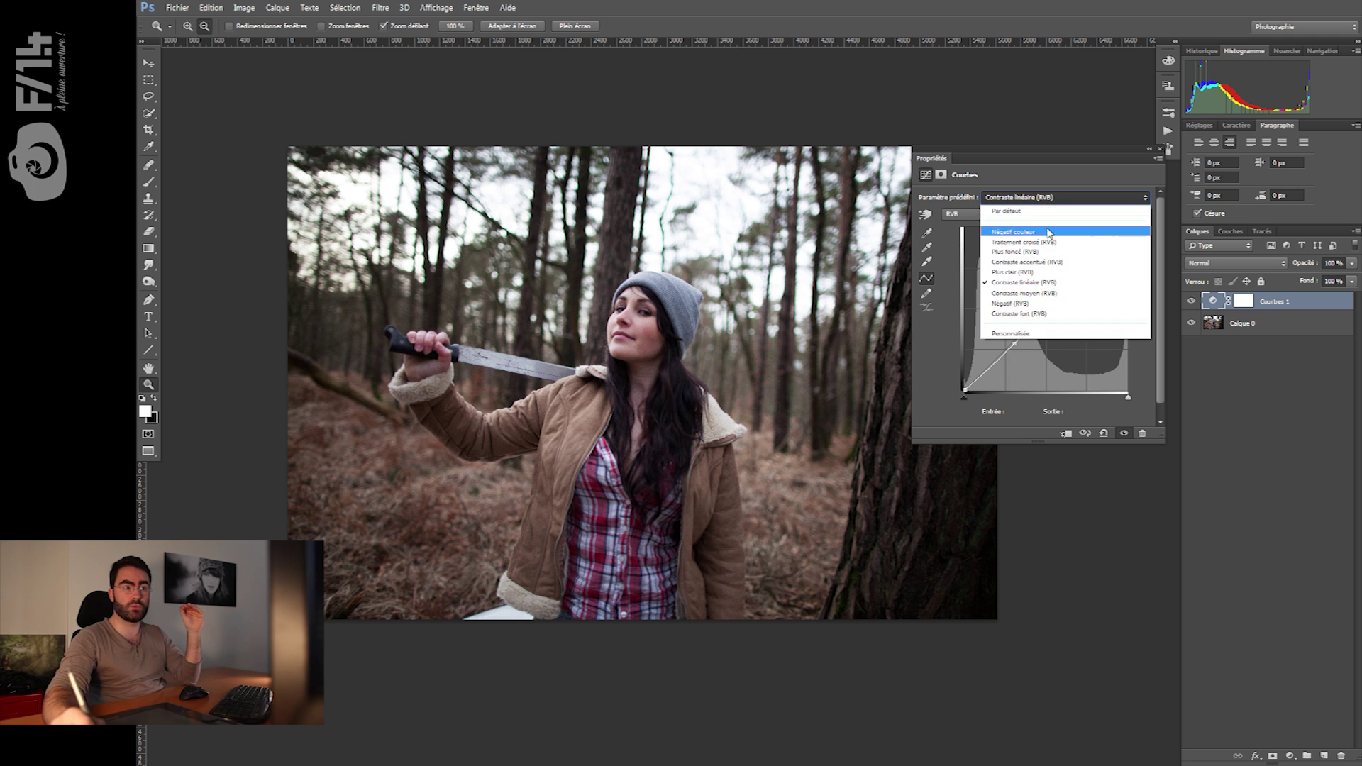
pyautogui.click(1036, 296)
pyautogui.click(1067, 203)
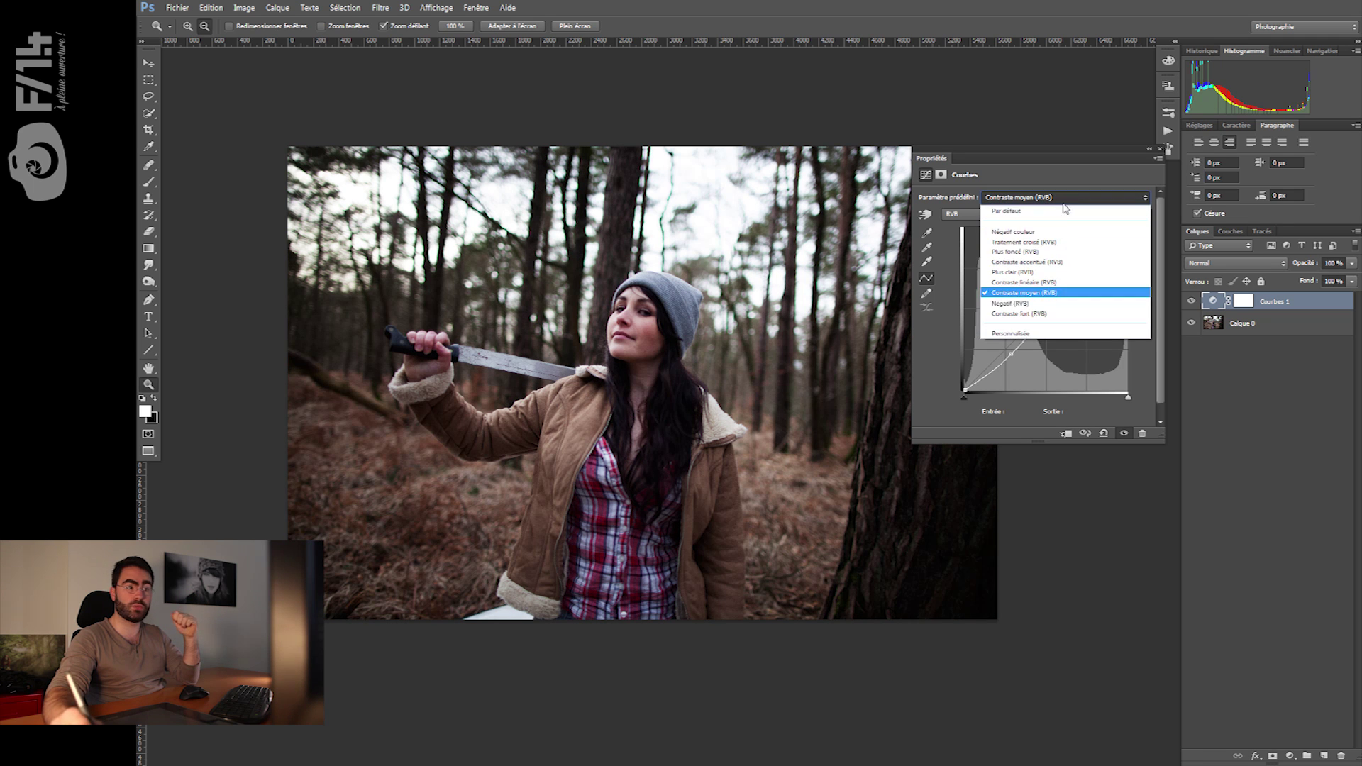
pyautogui.click(1025, 318)
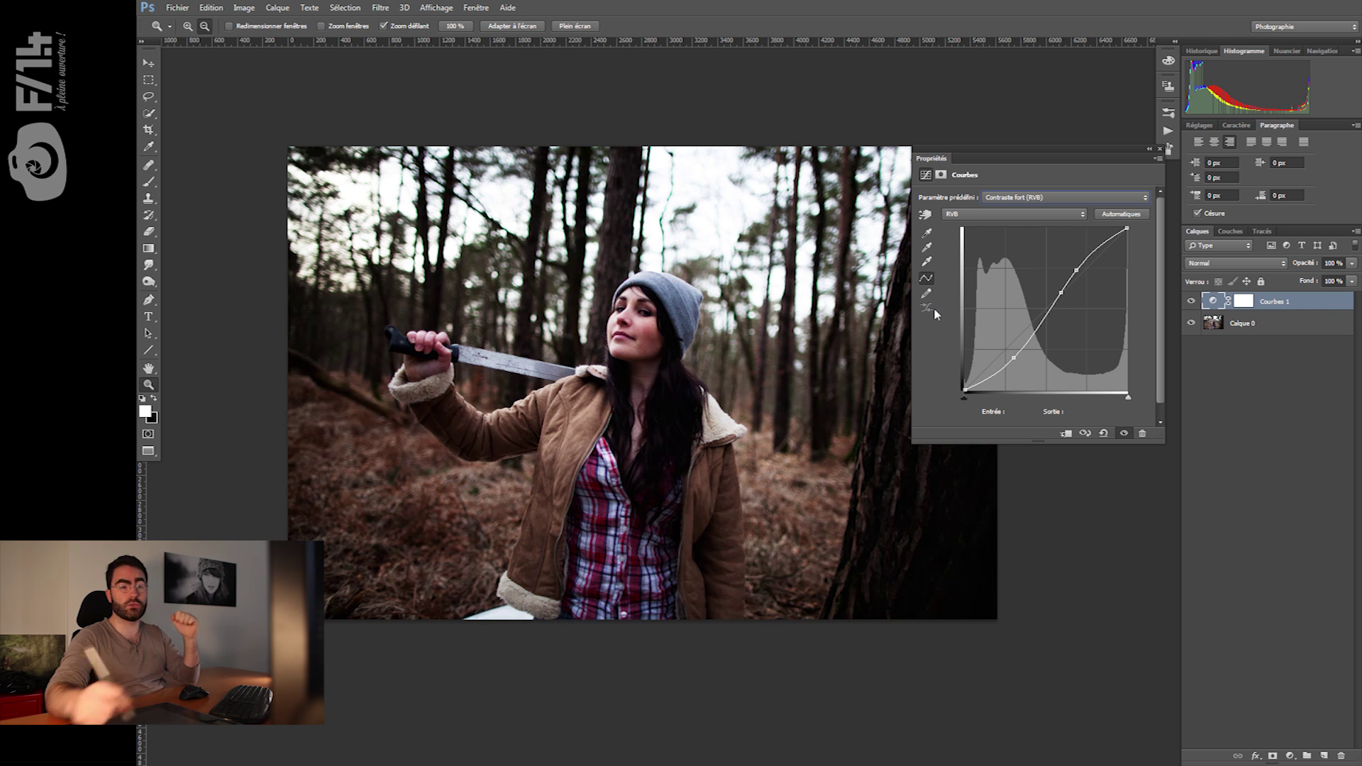
pyautogui.click(1054, 202)
pyautogui.click(1055, 211)
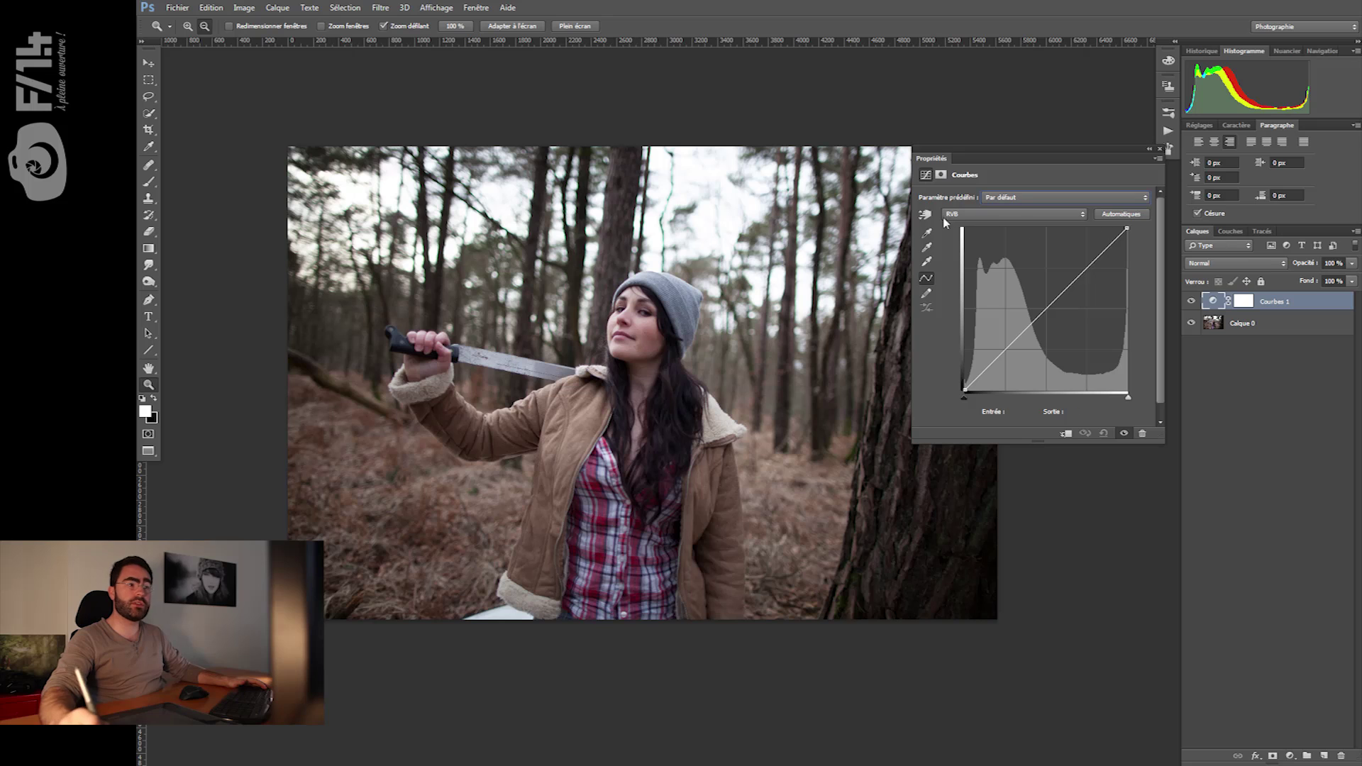
# Try adjusting the curve directly from the jacket's tones with the on-image adjustment tool, and reset the curve.
pyautogui.click(927, 215)
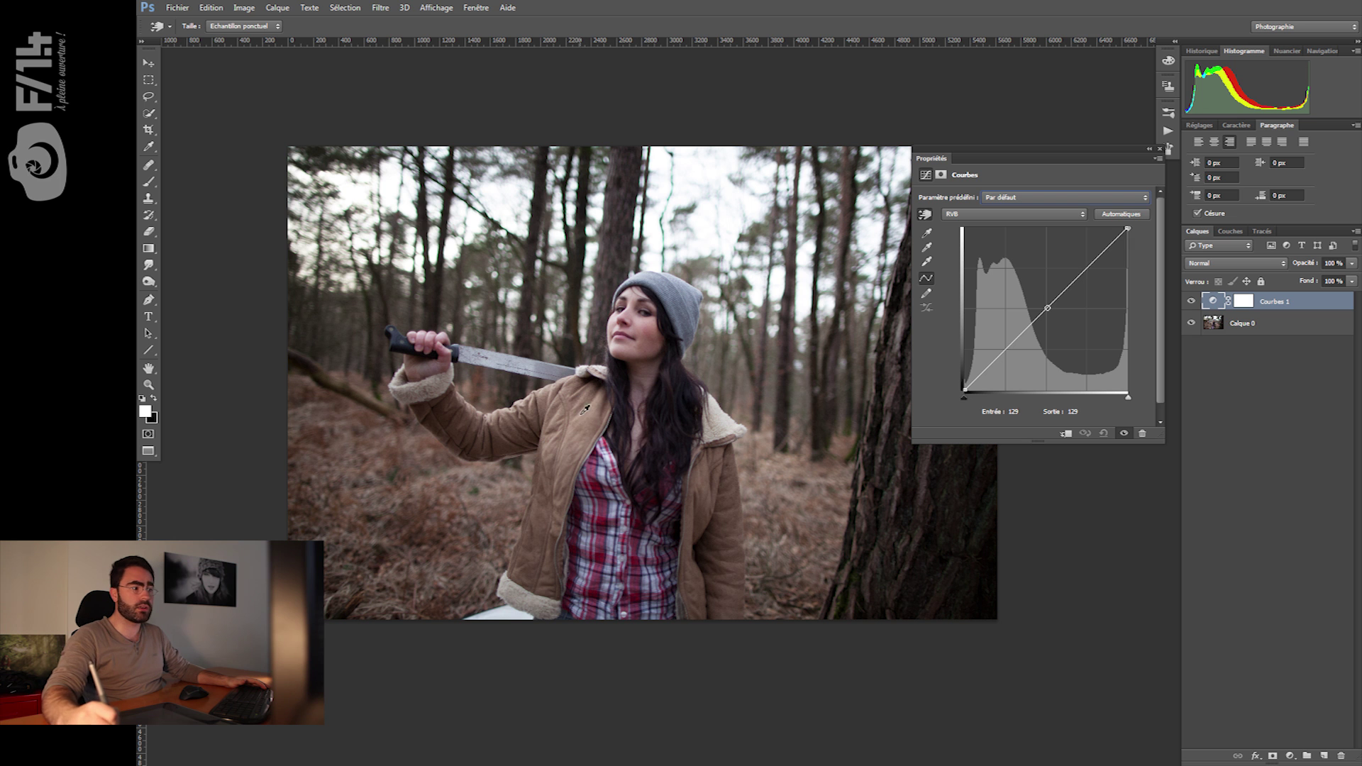
pyautogui.moveTo(590, 416); pyautogui.dragTo(601, 383)
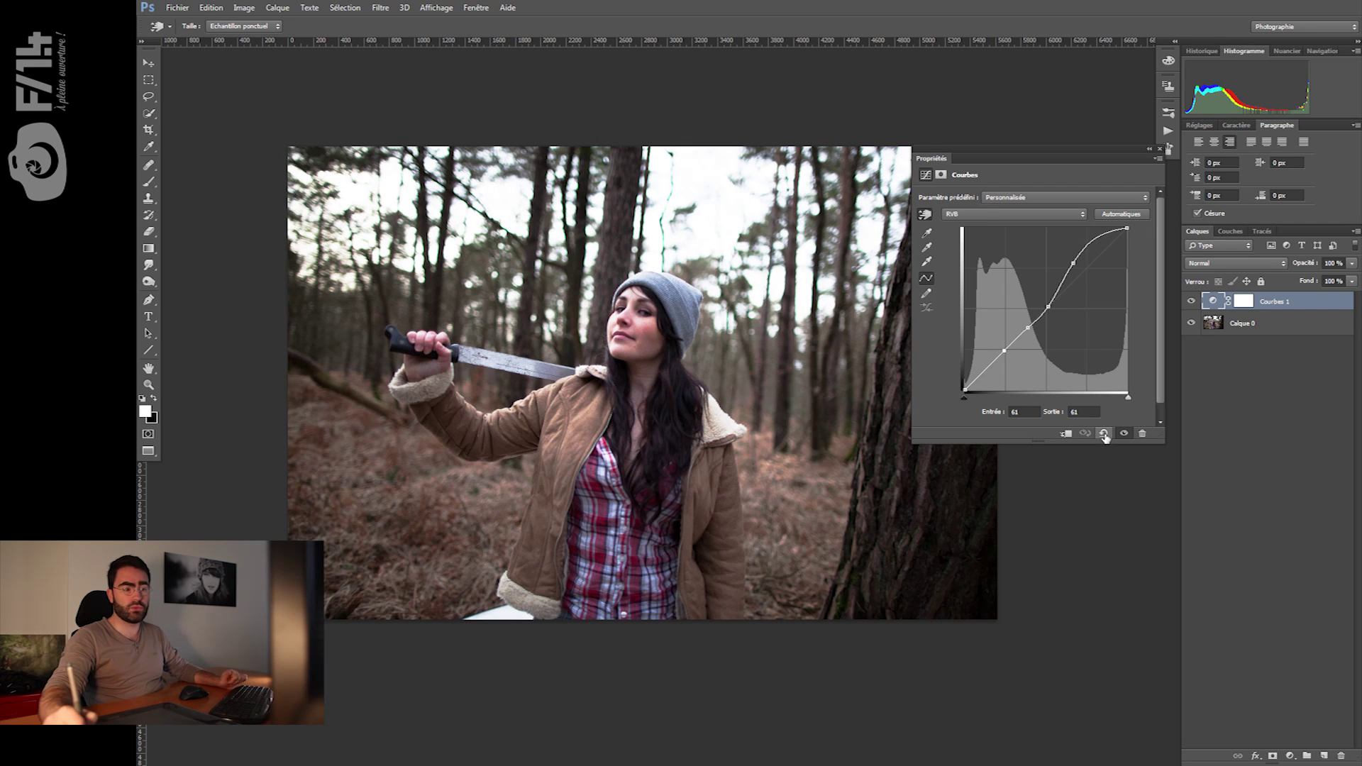
pyautogui.click(1104, 433)
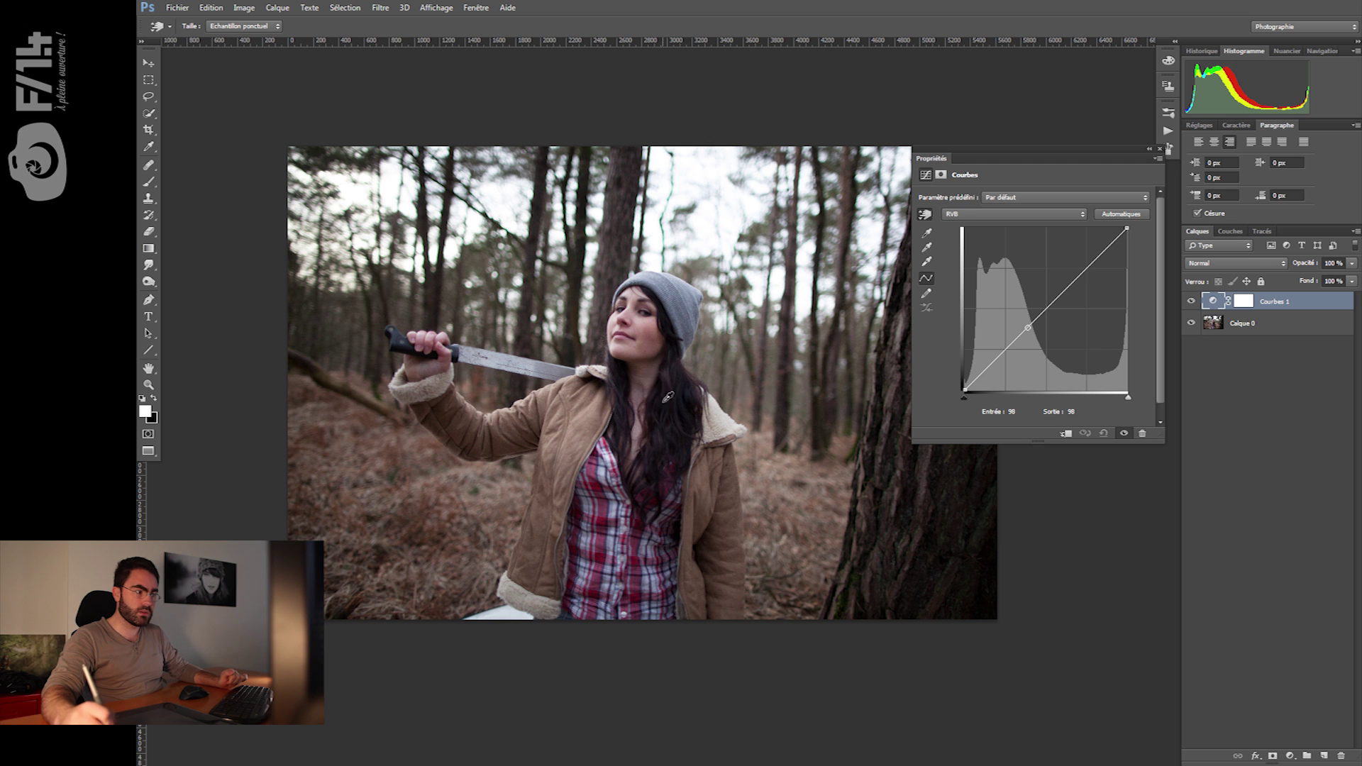
# Lift the dark hair tones to about input 22, output 31 with on-image adjustment, and anchor the brighter tones near the diagonal.
pyautogui.click(665, 408)
pyautogui.moveTo(664, 406); pyautogui.dragTo(664, 396)
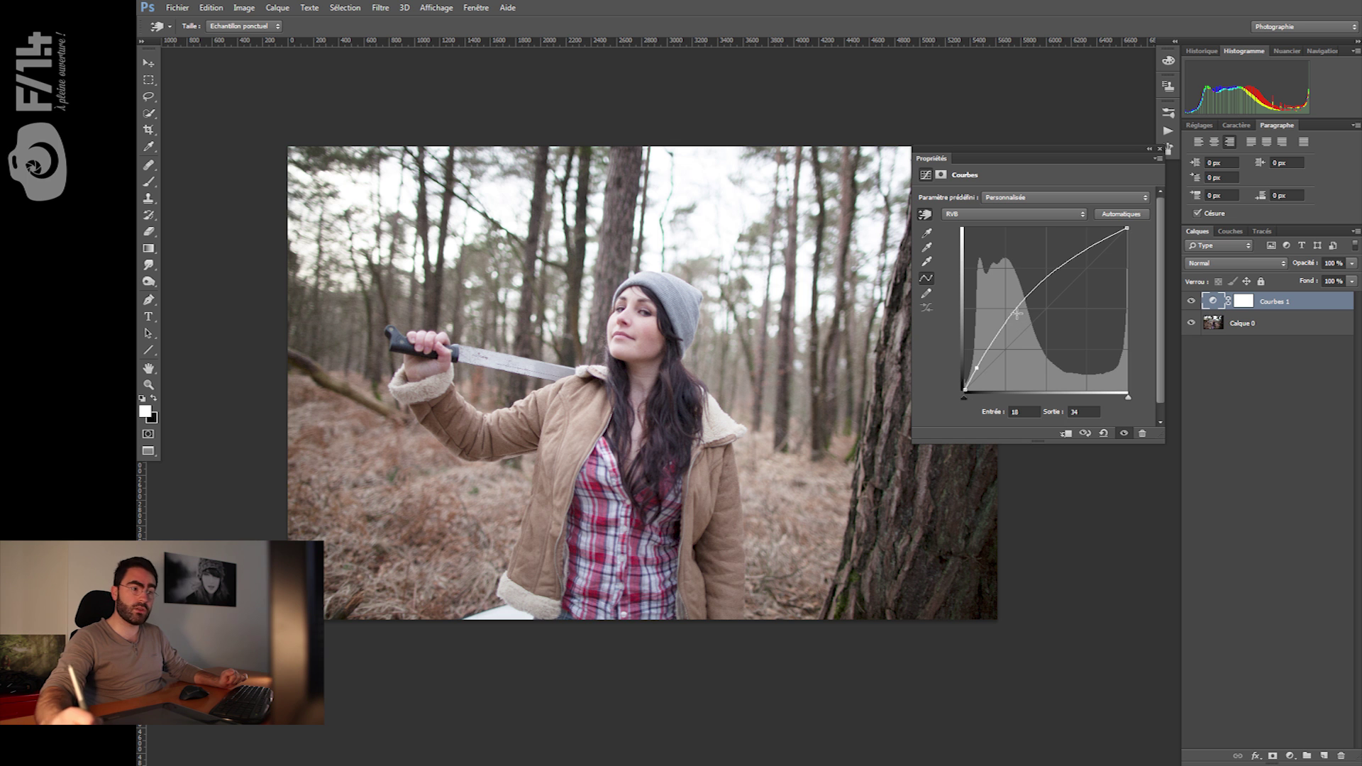
pyautogui.moveTo(1023, 306)
pyautogui.mouseDown()
pyautogui.moveTo(1023, 332)
pyautogui.moveTo(1066, 289)
pyautogui.moveTo(1038, 315)
pyautogui.mouseUp()
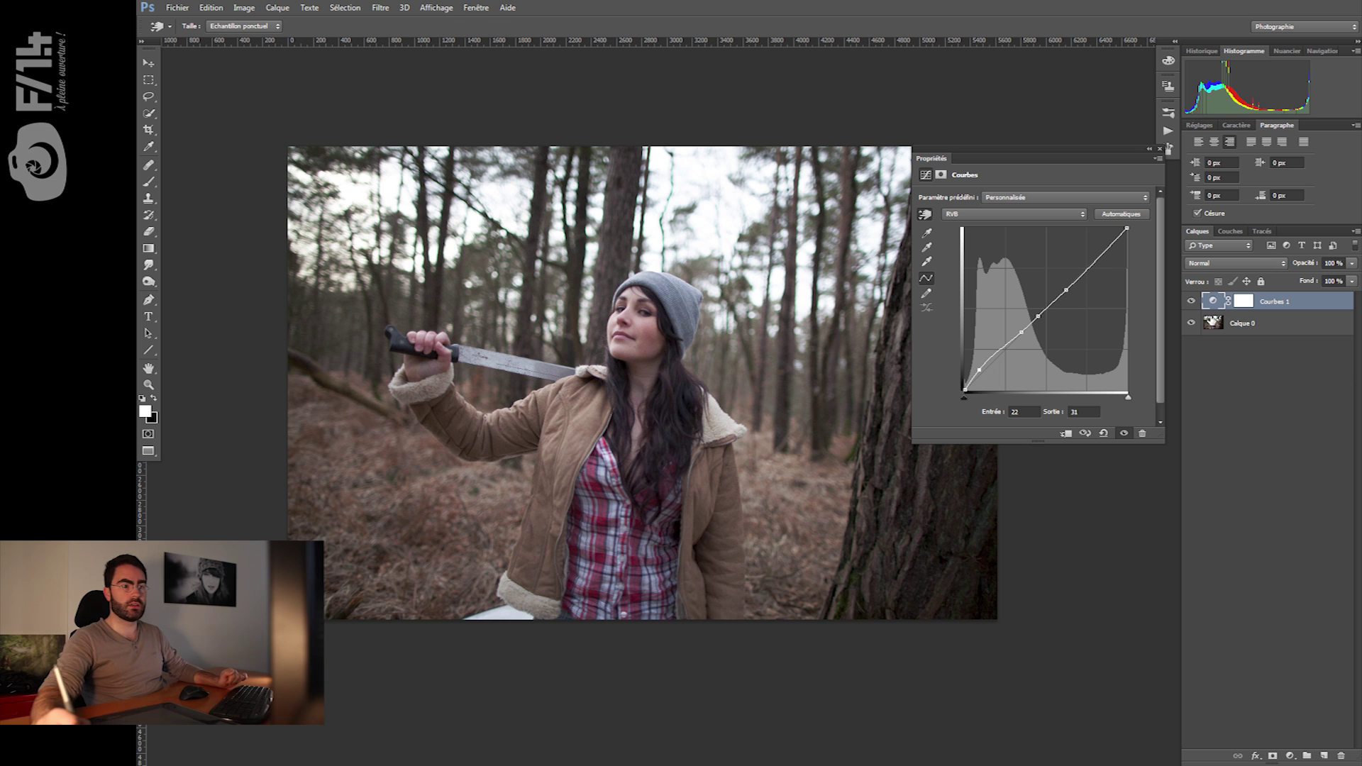
# Compare the photo with and without the Courbes 1 layer, and reset its curve.
pyautogui.click(1191, 301)
pyautogui.click(1191, 301)
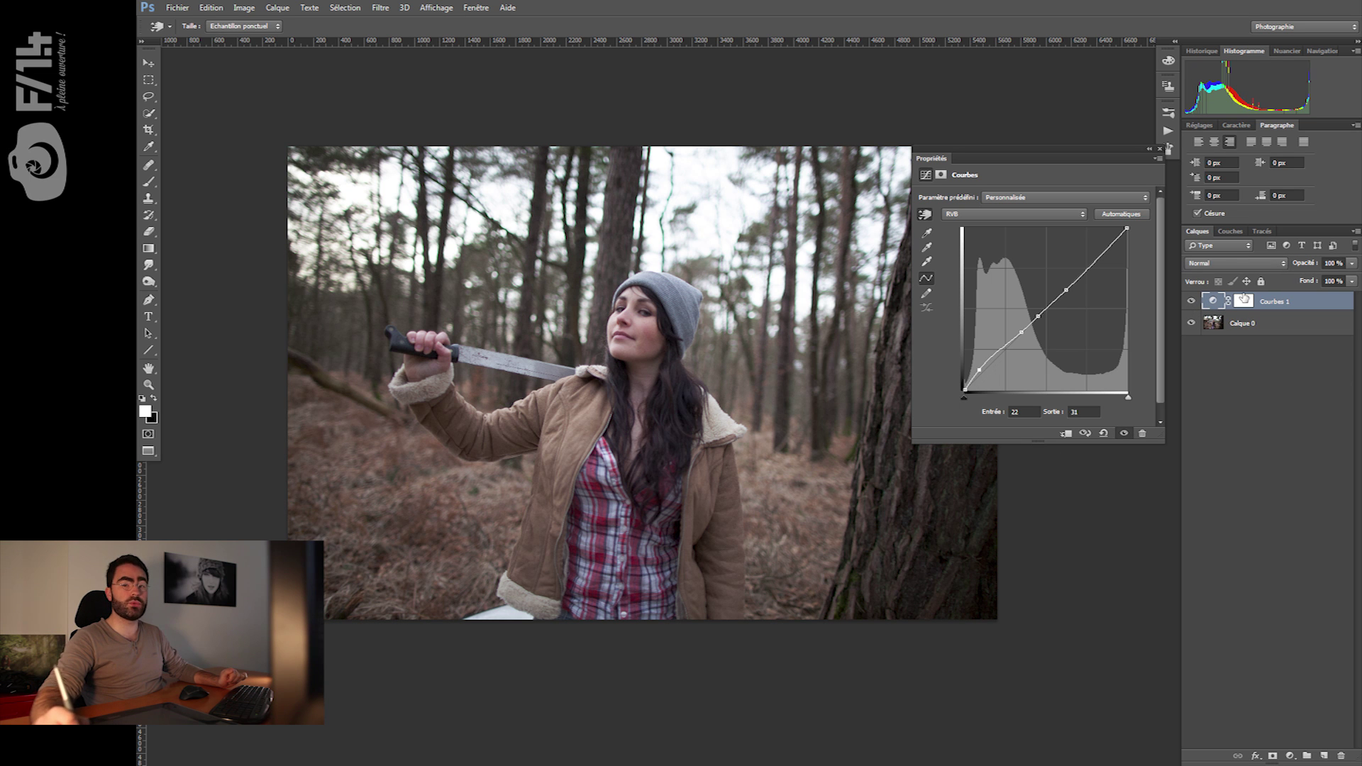
pyautogui.click(1104, 432)
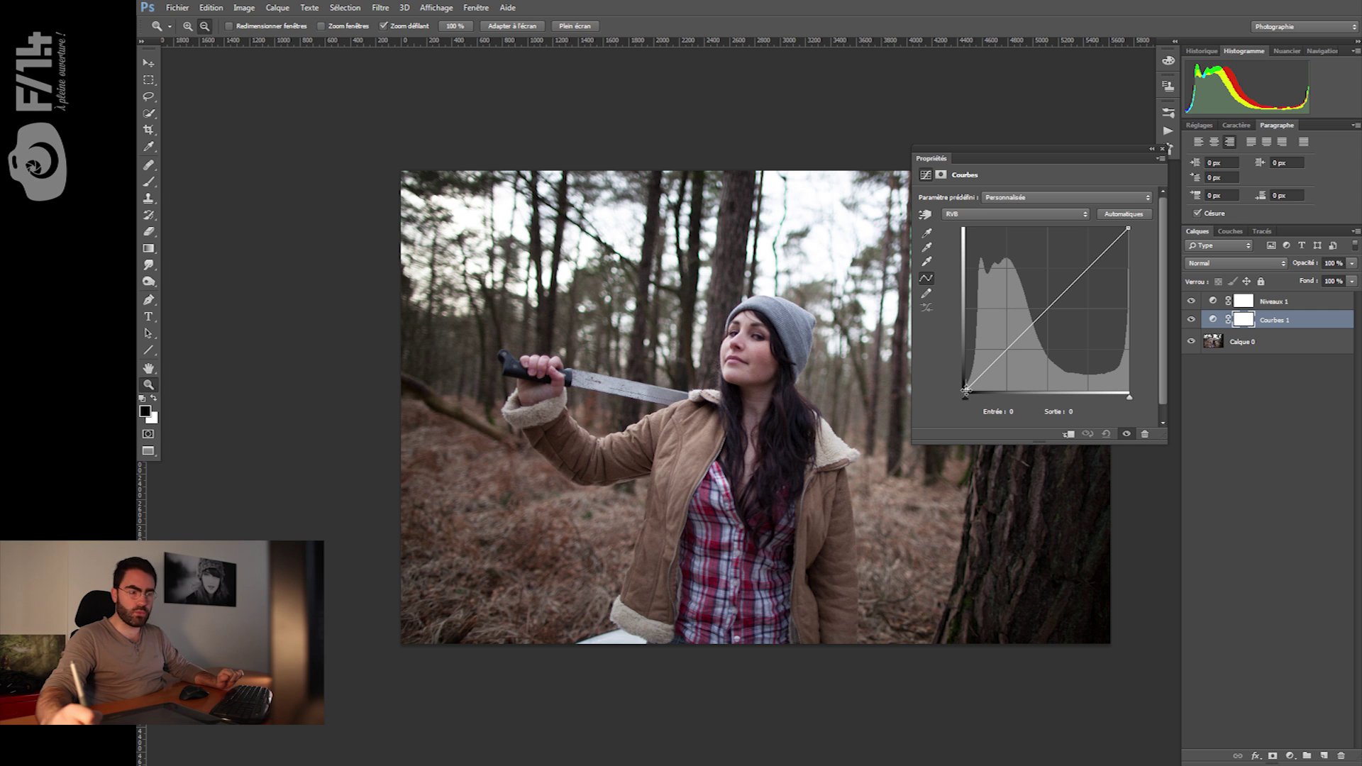
# Try shifting the black point of the Courbes 1 curve and raising its output.
pyautogui.moveTo(967, 389); pyautogui.dragTo(826, 398)
pyautogui.moveTo(966, 416)
pyautogui.mouseDown()
pyautogui.moveTo(1080, 420)
pyautogui.moveTo(951, 433)
pyautogui.mouseUp()
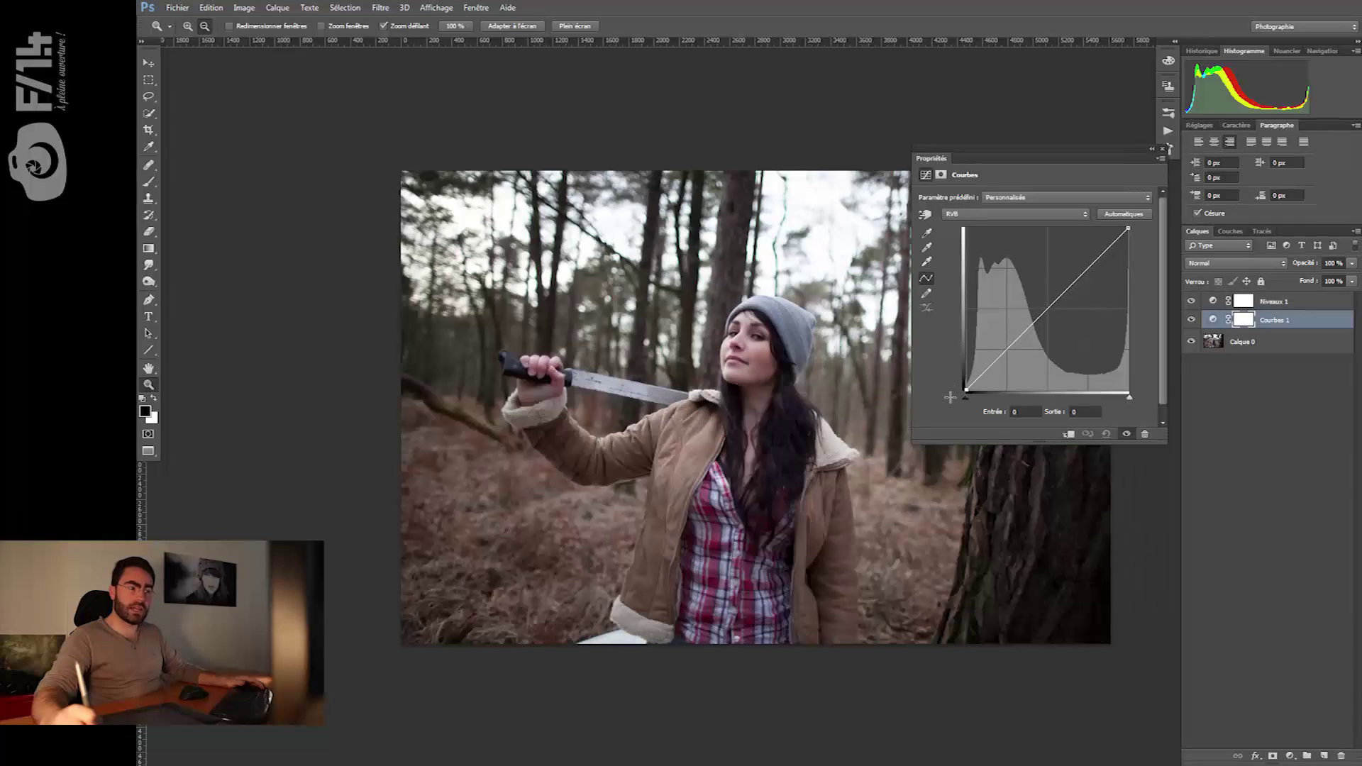
pyautogui.moveTo(951, 397); pyautogui.dragTo(932, 332)
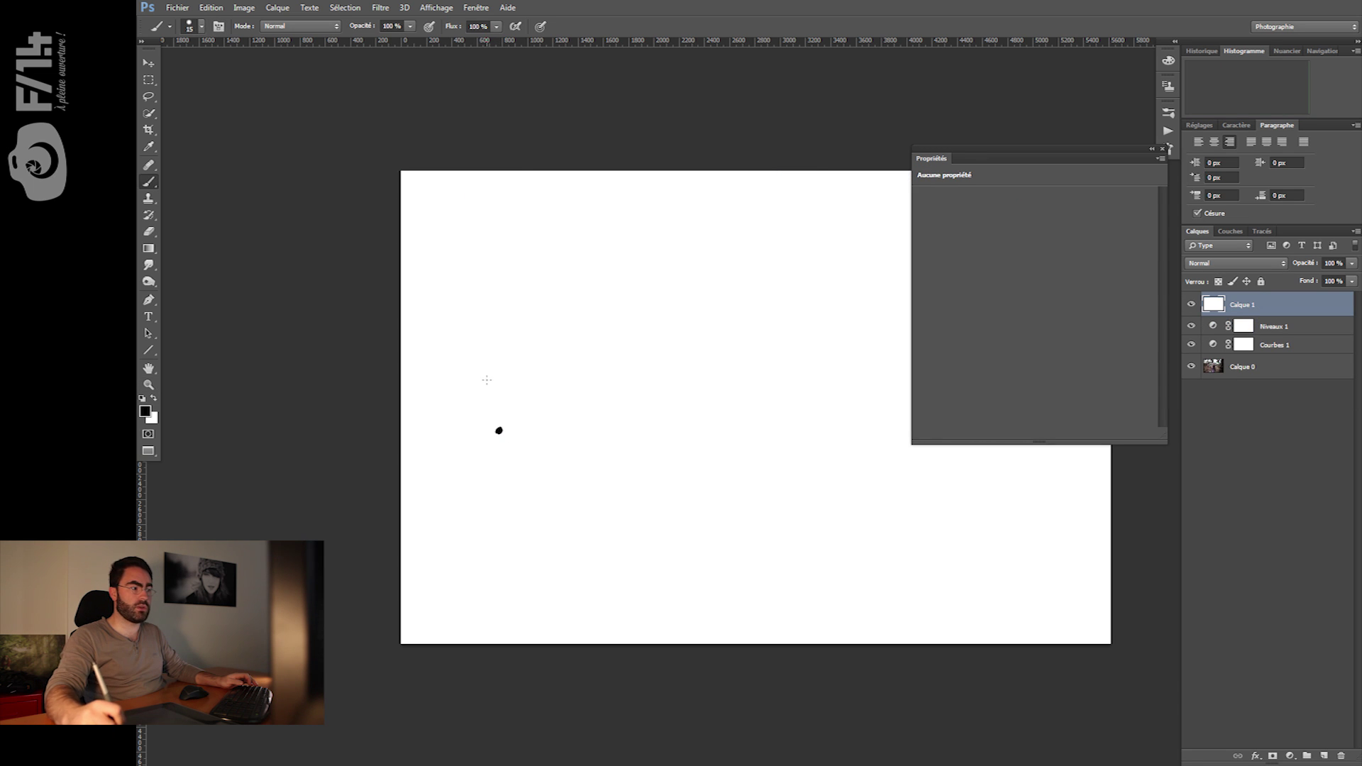
# Brush a tonal scale on the white layer, labelling the black dot 0 and the white dot 255, with an arrow and a 123 midpoint between.
pyautogui.moveTo(487, 380); pyautogui.dragTo(483, 381)
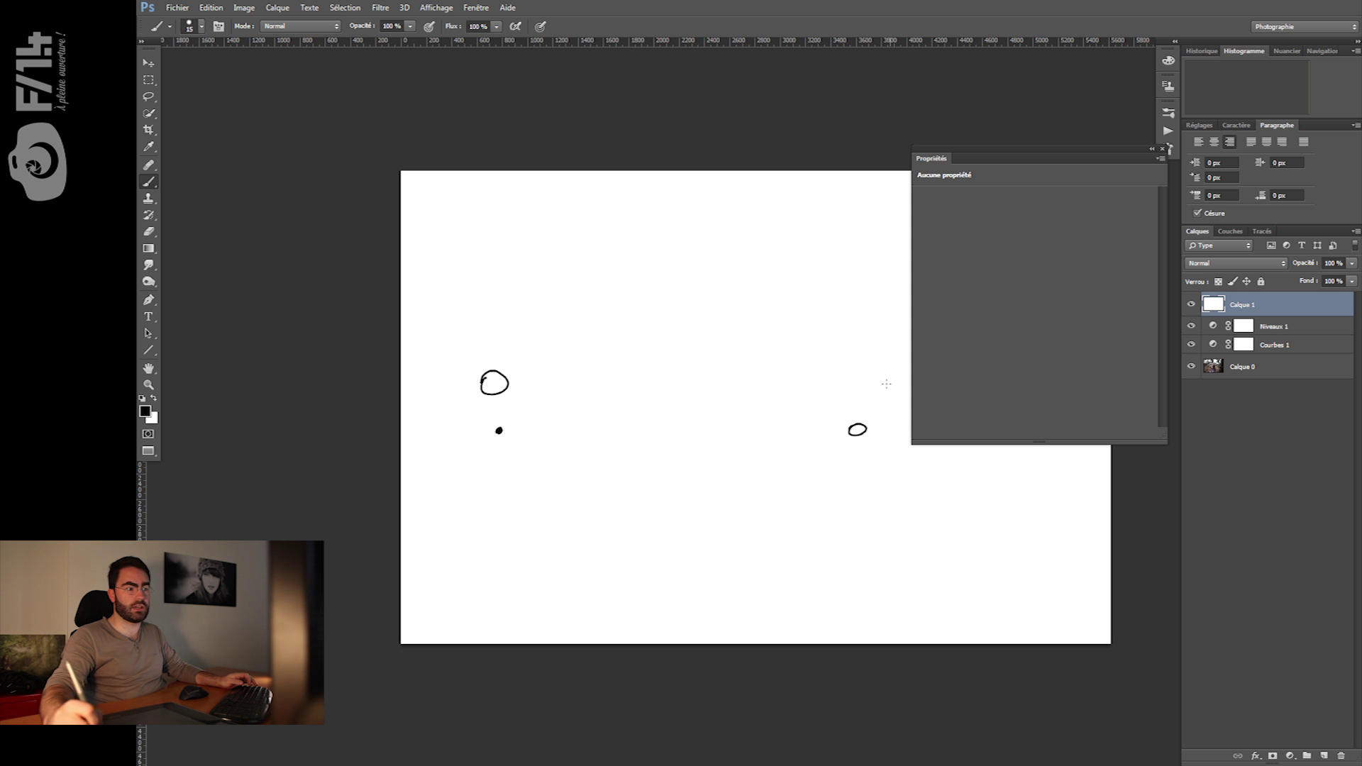
pyautogui.moveTo(869, 371); pyautogui.dragTo(883, 368)
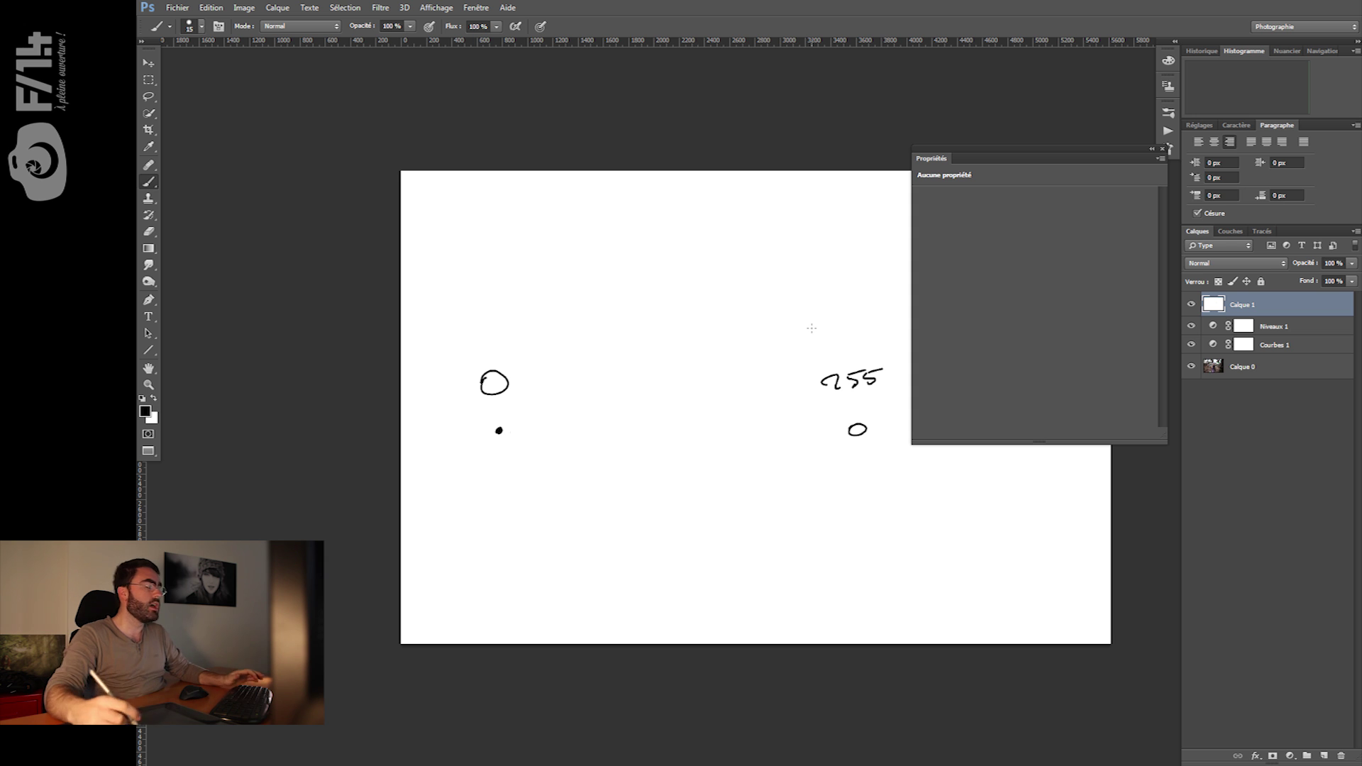
pyautogui.moveTo(511, 430); pyautogui.dragTo(830, 425)
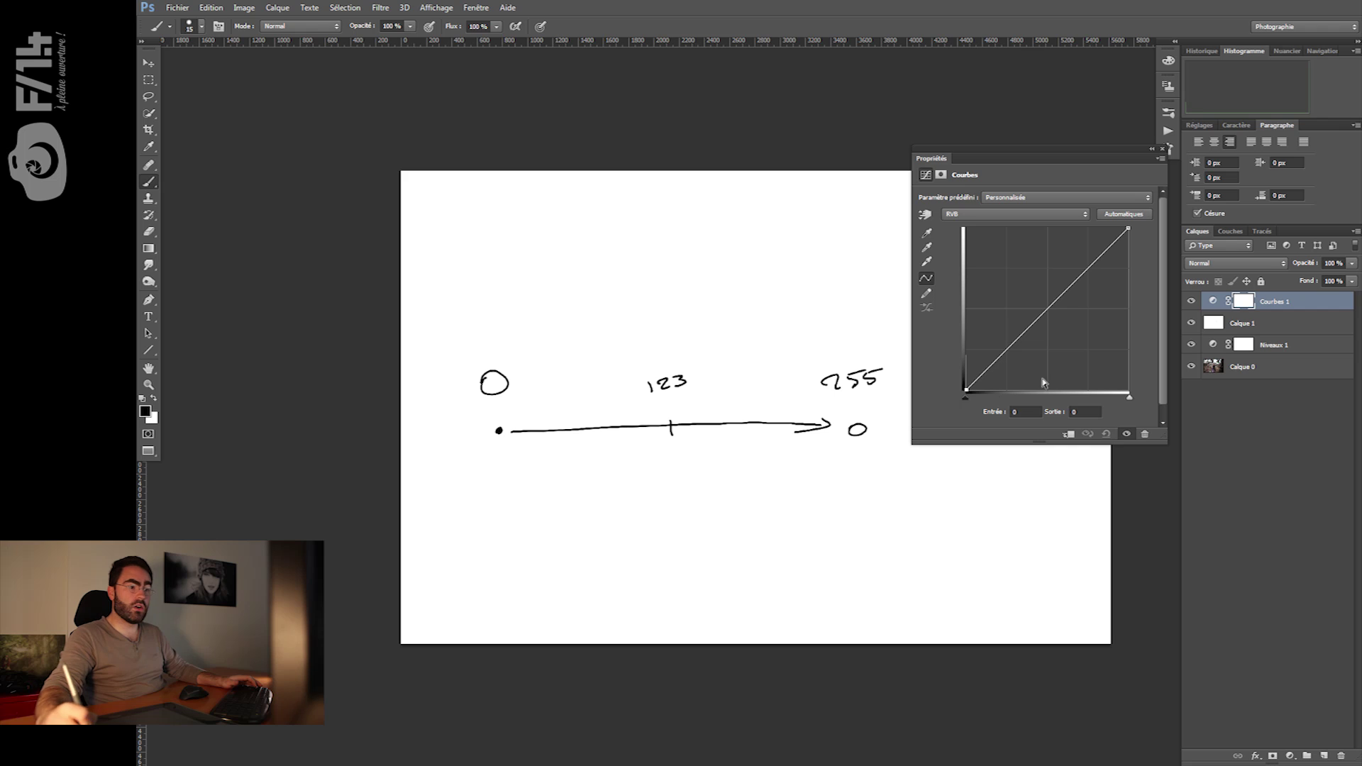
# Raise the output of the black point on the Courbes 1 curve above the sketched scale.
pyautogui.moveTo(966, 390); pyautogui.dragTo(951, 325)
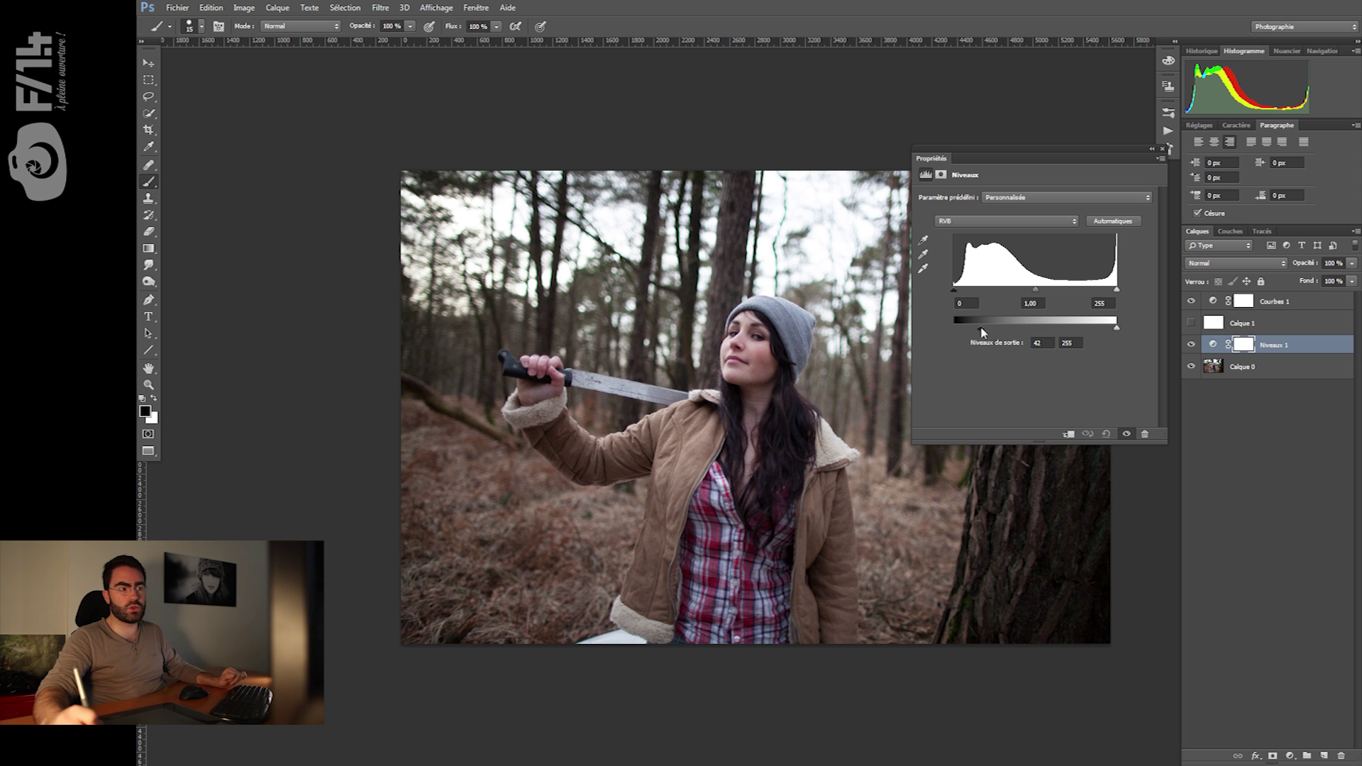
# Try a black output level of 100 and a white output level of 148 on the Niveaux 1 layer, and undo the changes.
pyautogui.moveTo(1026, 331); pyautogui.dragTo(1019, 331)
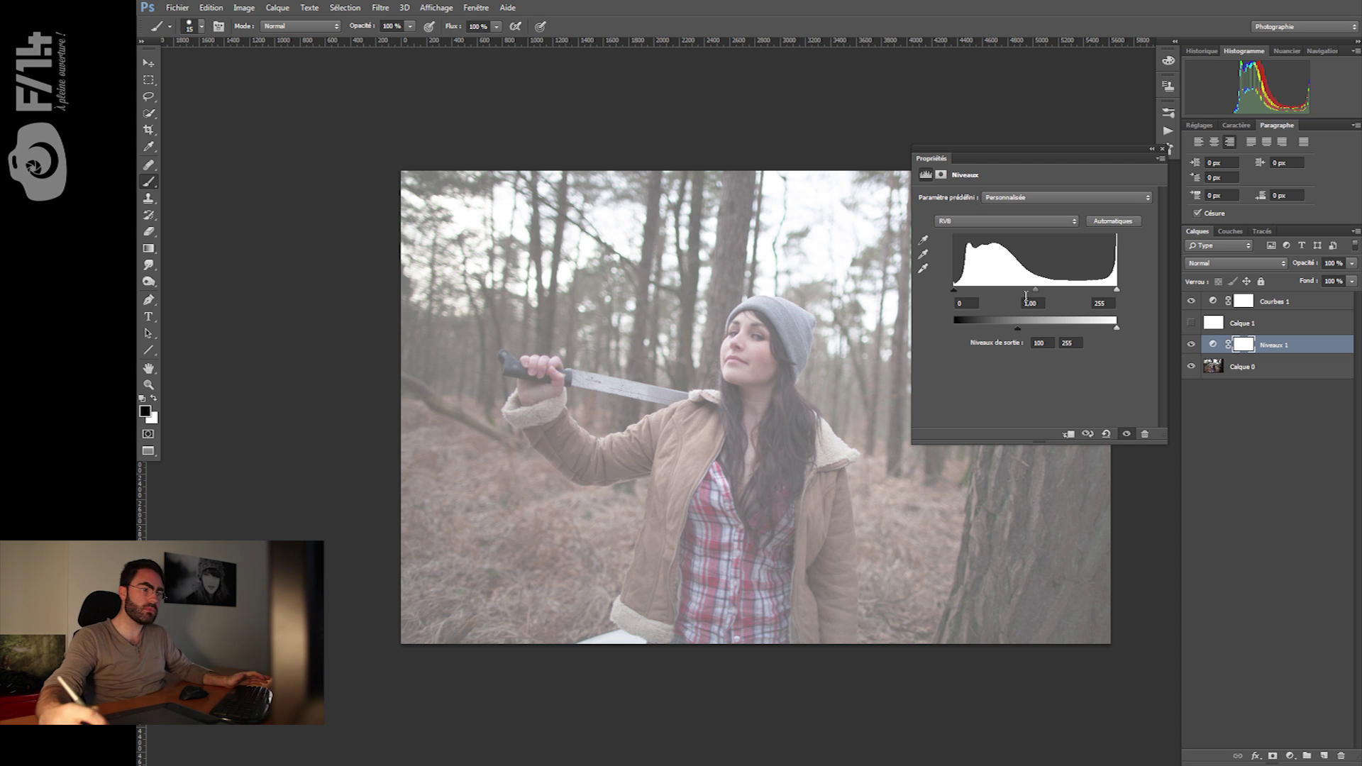
pyautogui.click(1118, 331)
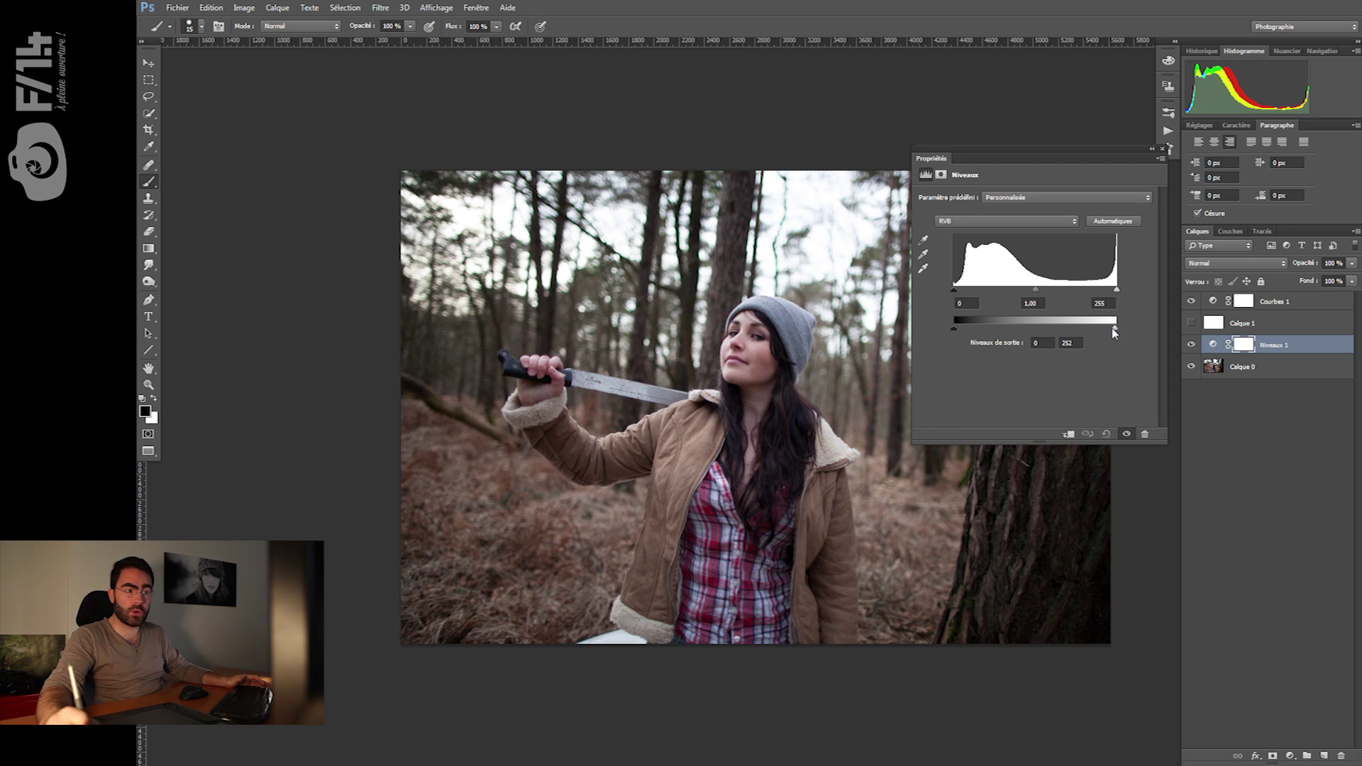
pyautogui.moveTo(1064, 330); pyautogui.dragTo(1048, 331)
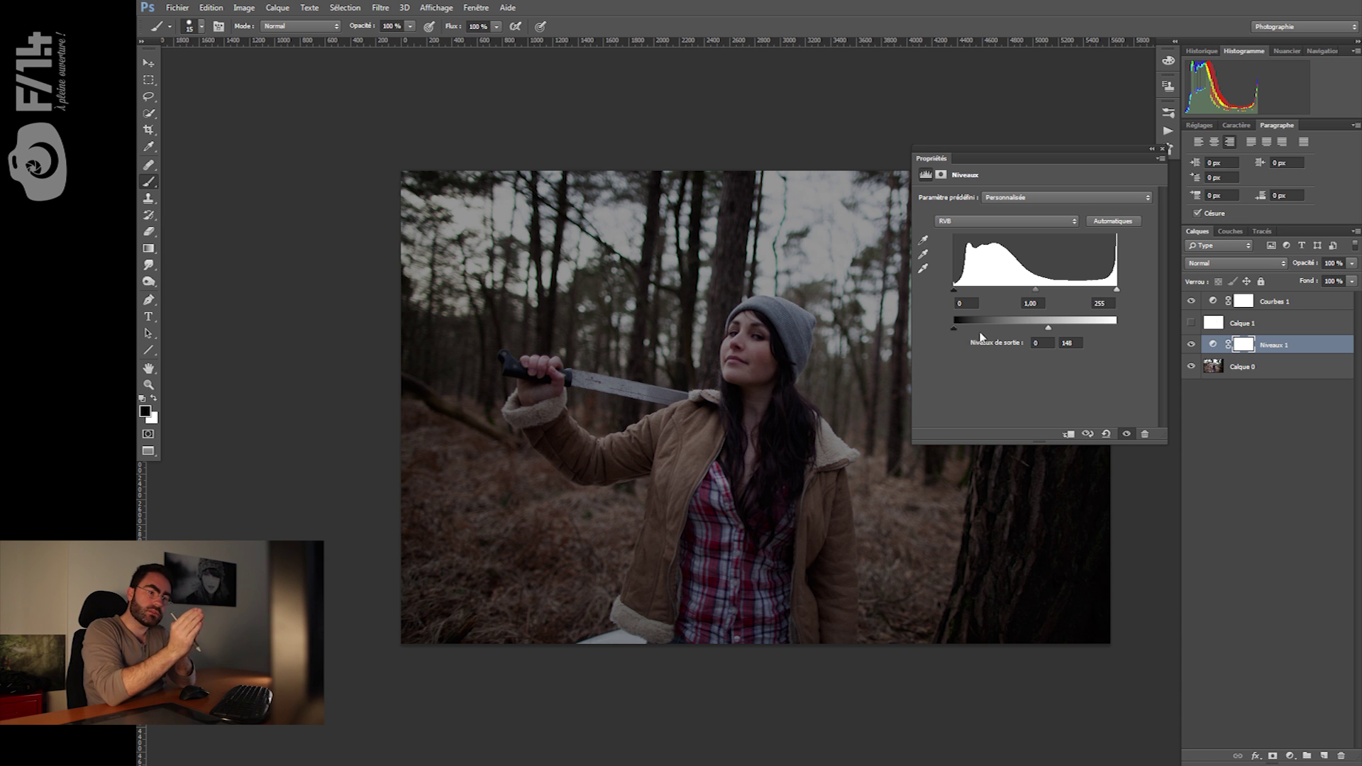
pyautogui.hotkey('ctrl', 'alt', 'z')
pyautogui.hotkey('ctrl', 'alt', 'z')
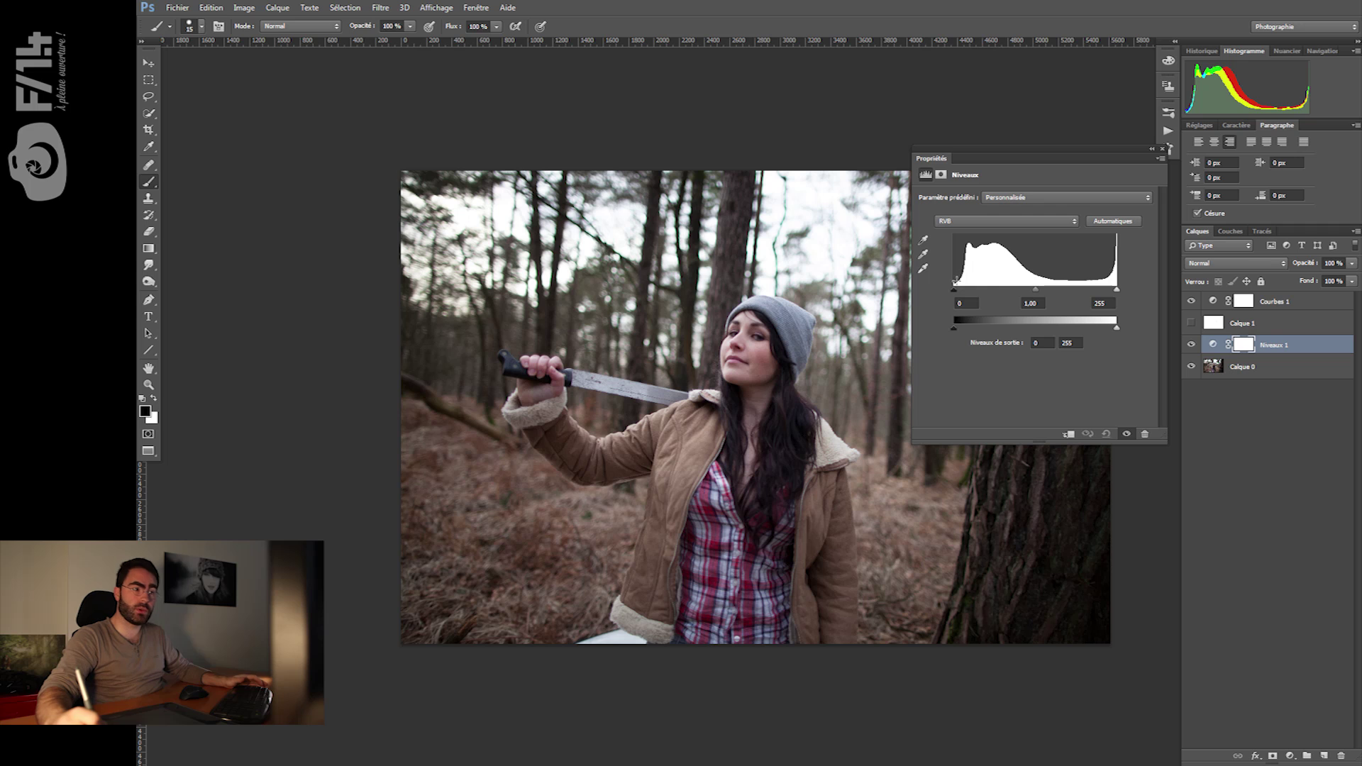
pyautogui.hotkey('ctrl', 'alt', 'z')
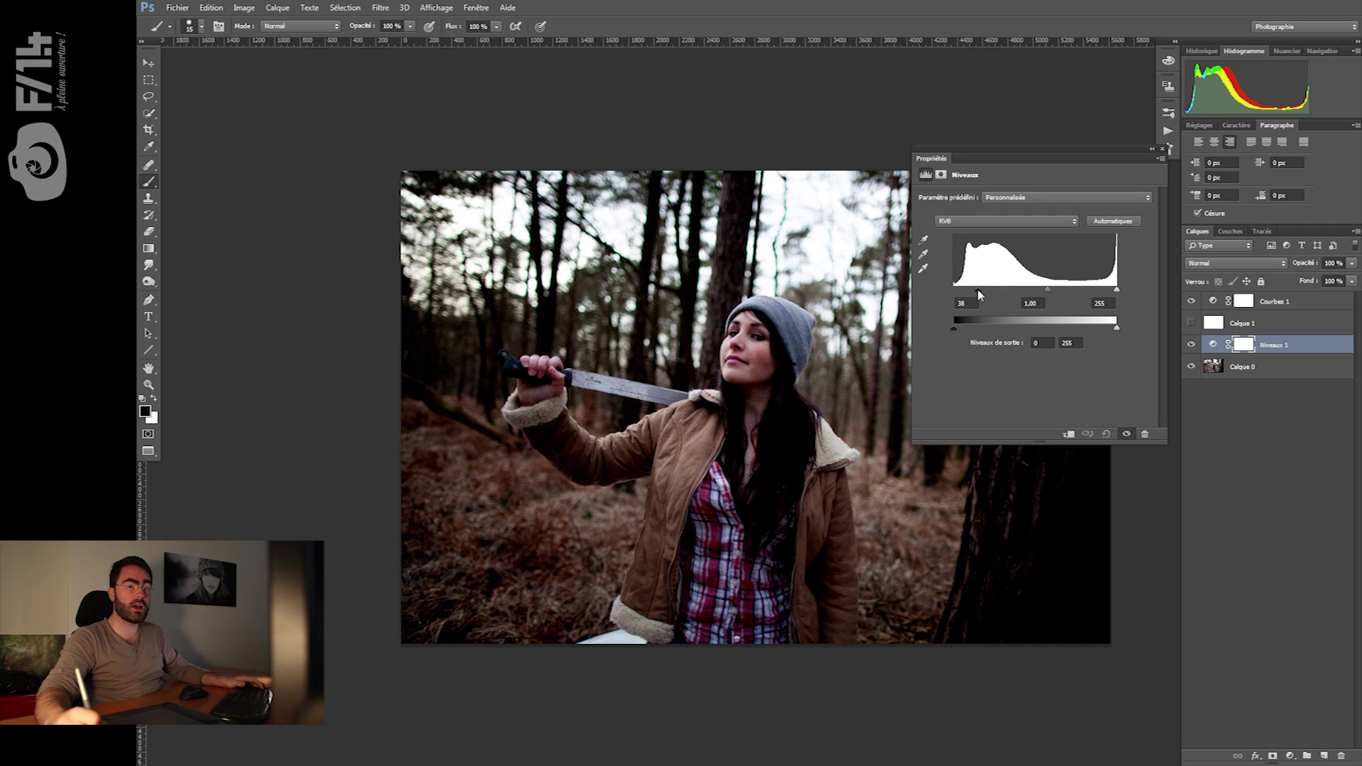
# Raise the Niveaux 1 black input level to 98, return it to 0, and lower the white input level to 151.
pyautogui.moveTo(955, 292); pyautogui.dragTo(1016, 293)
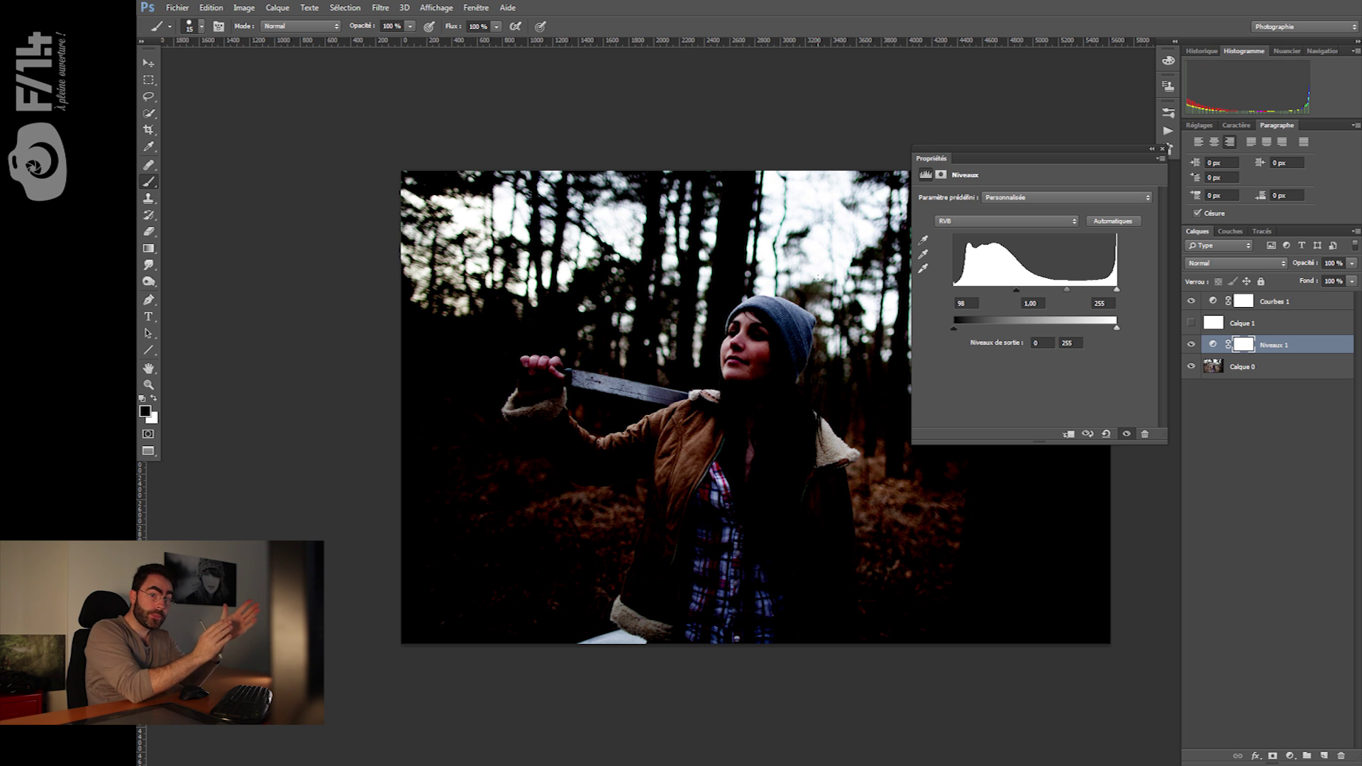
pyautogui.moveTo(1117, 291); pyautogui.dragTo(1049, 292)
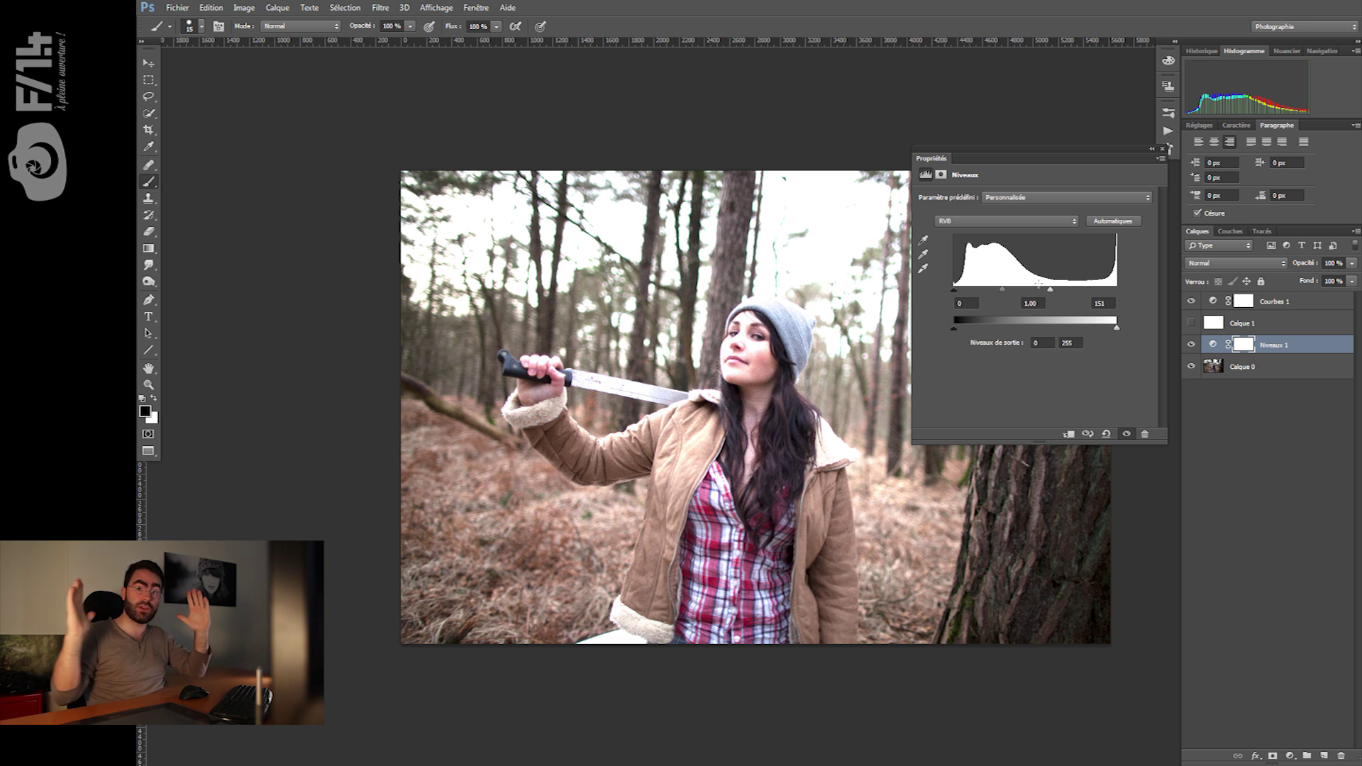
# Undo the Niveaux 1 input change and try output levels of 125 for black and 129 for white on the Courbes 1 curve, resetting both.
pyautogui.hotkey('ctrl', 'z')
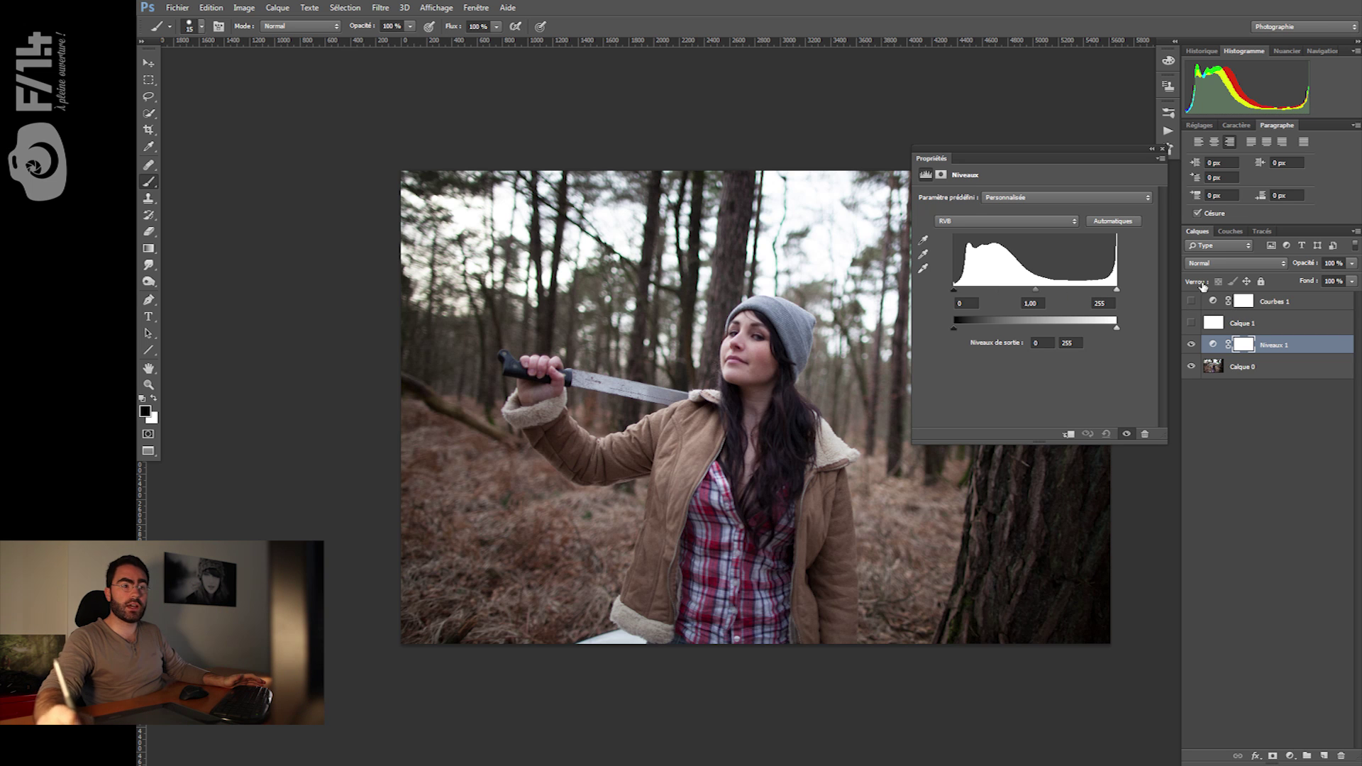
pyautogui.click(1211, 302)
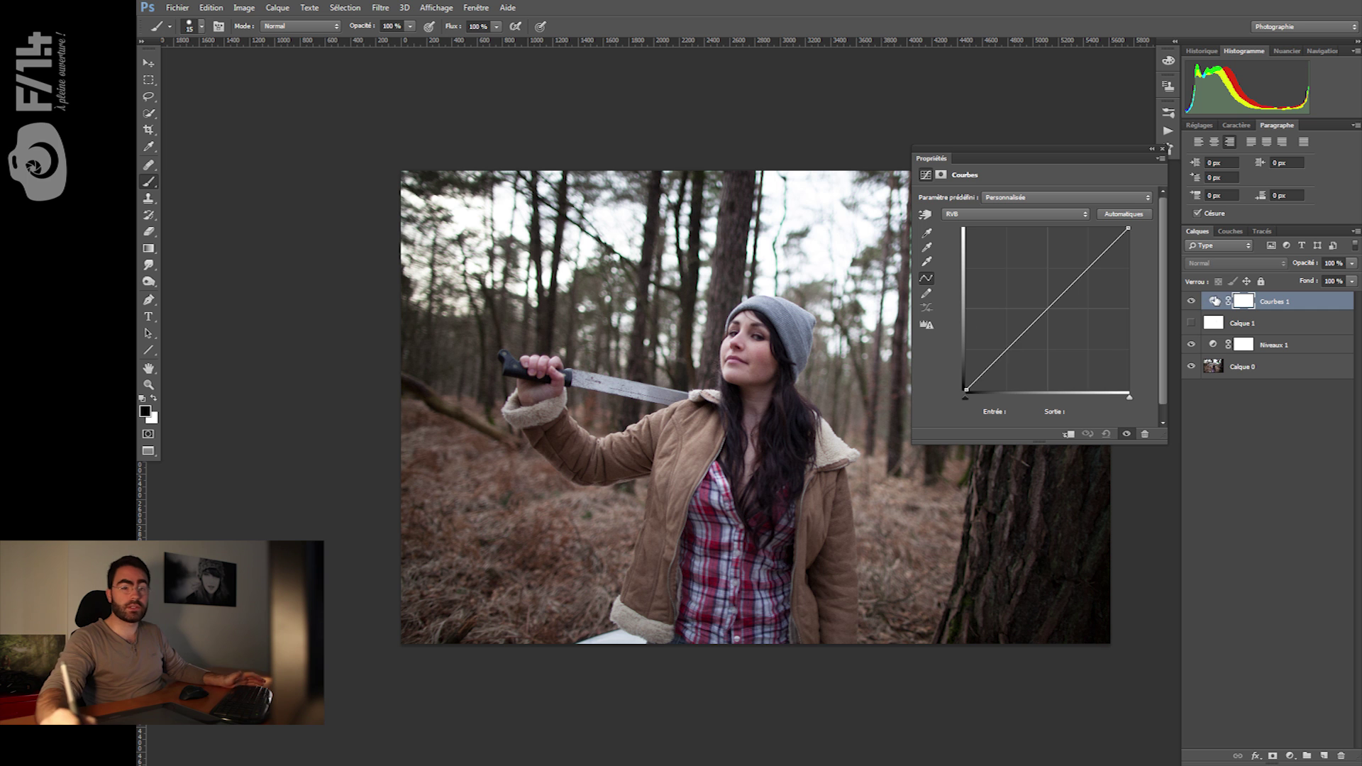
pyautogui.click(966, 389)
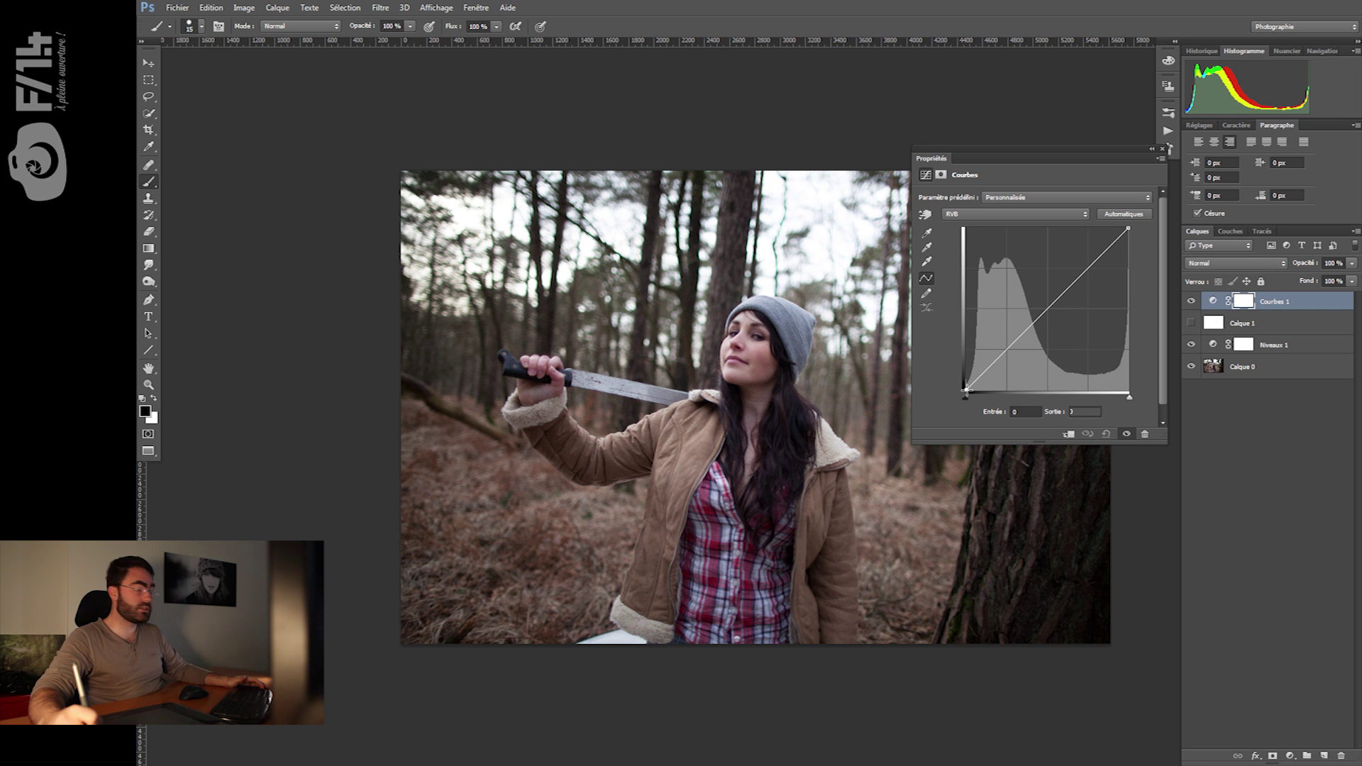
pyautogui.moveTo(965, 389); pyautogui.dragTo(892, 334)
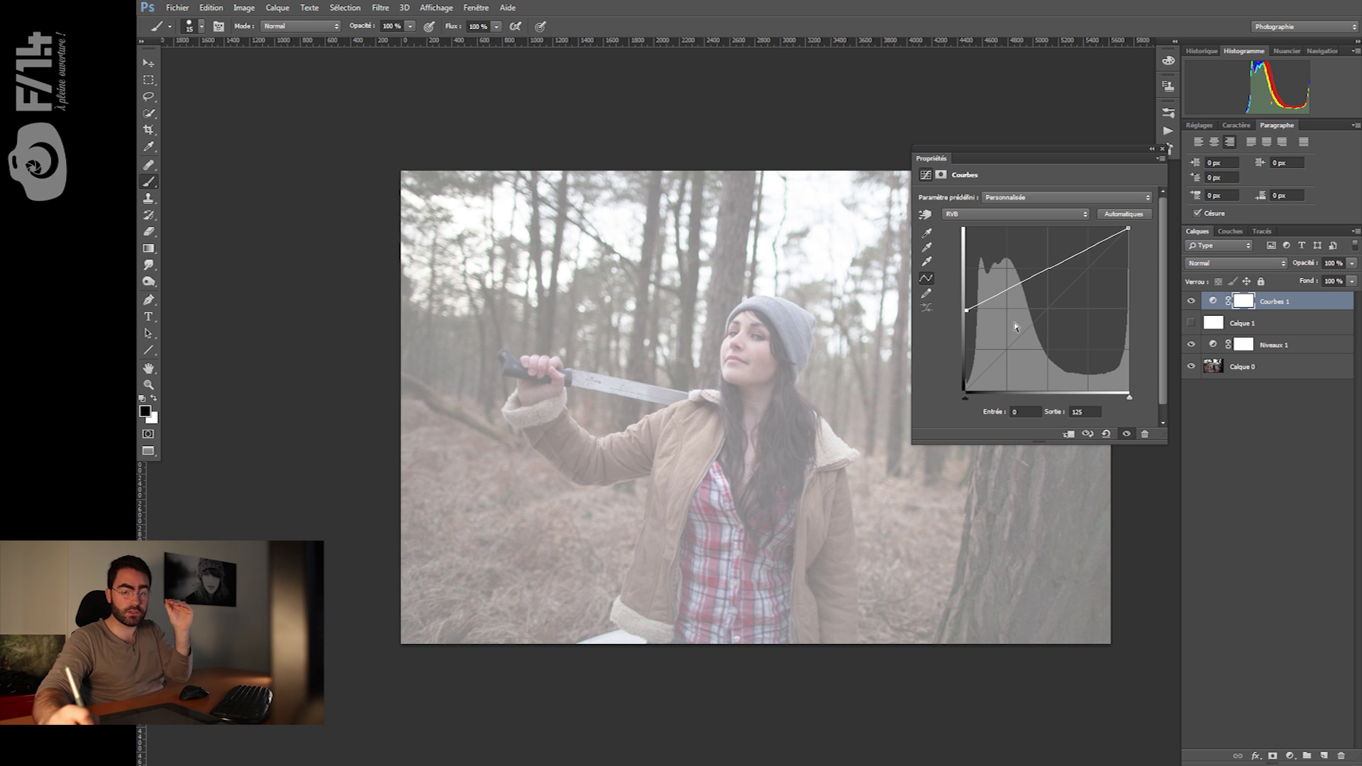
pyautogui.moveTo(967, 310); pyautogui.dragTo(965, 390)
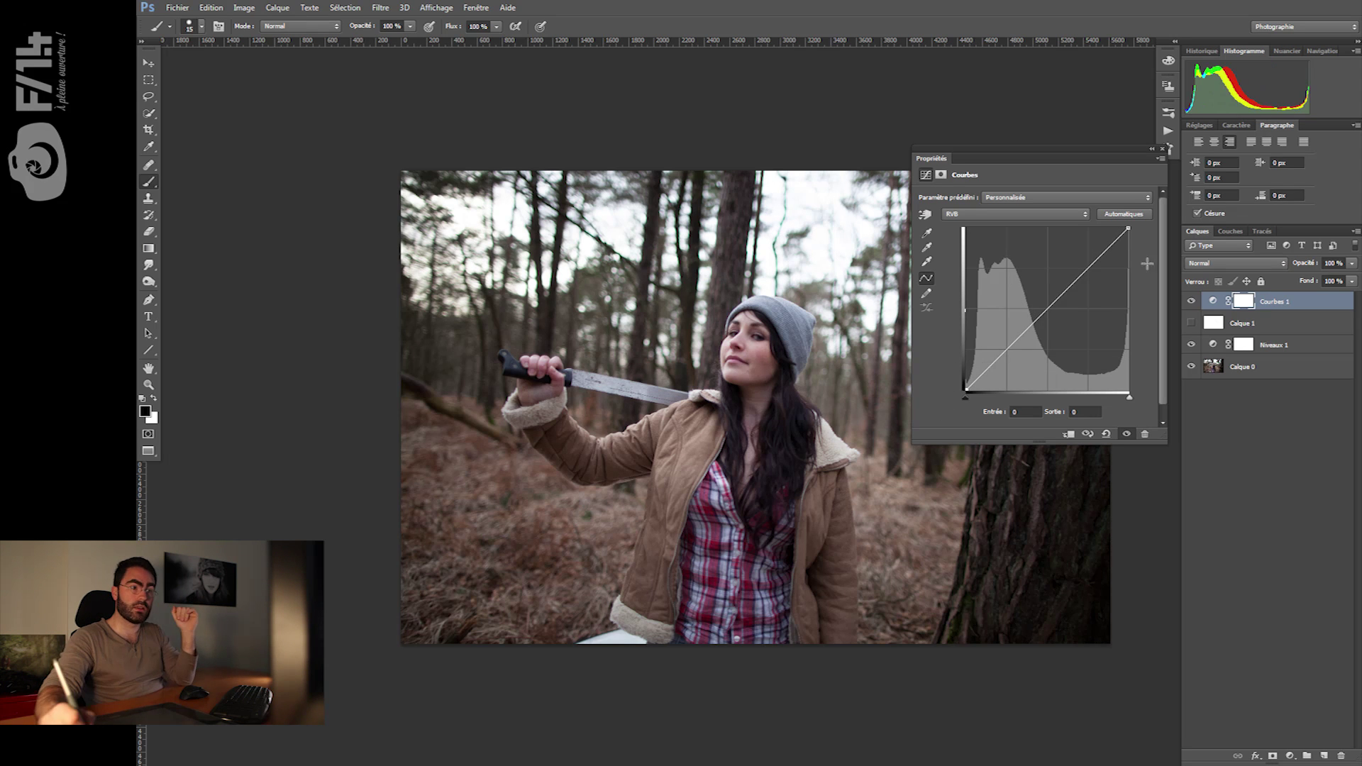
pyautogui.moveTo(1130, 230); pyautogui.dragTo(1129, 309)
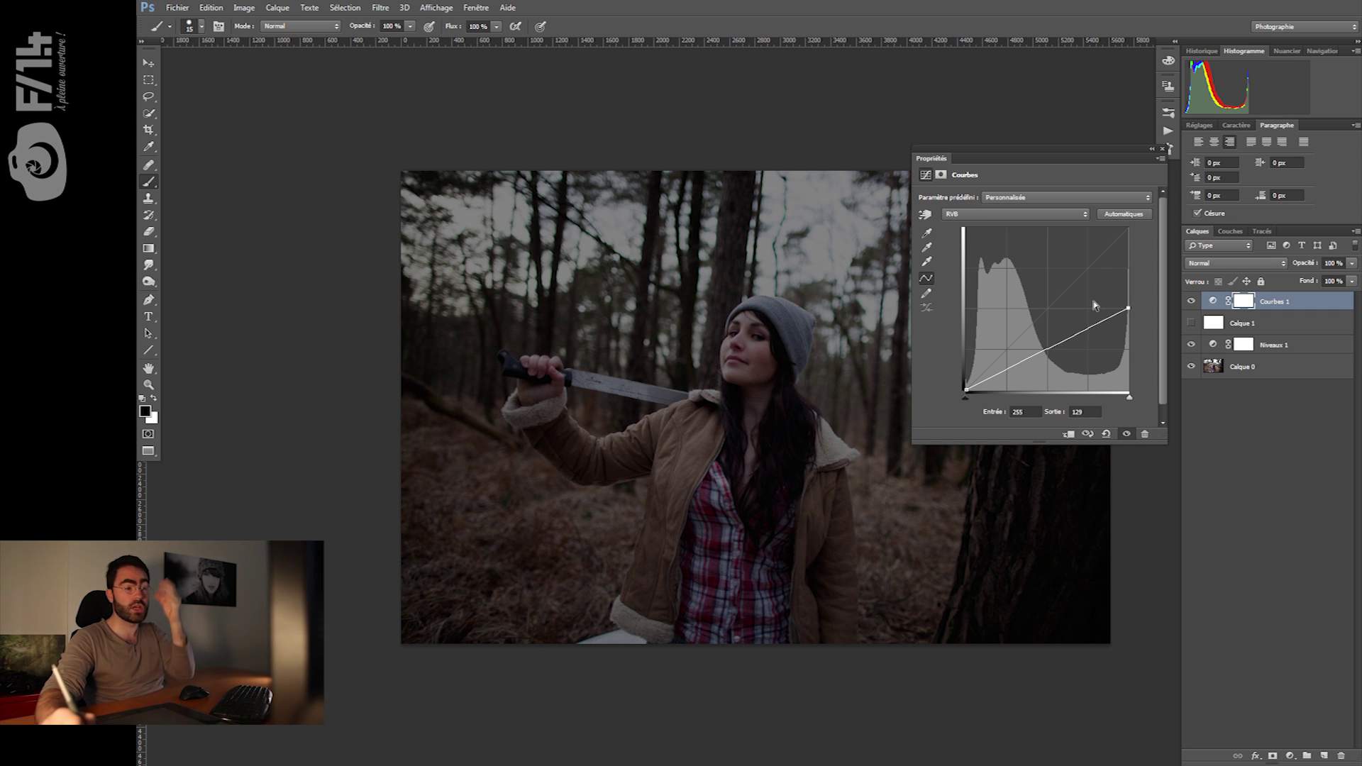
pyautogui.hotkey('ctrl', 'z')
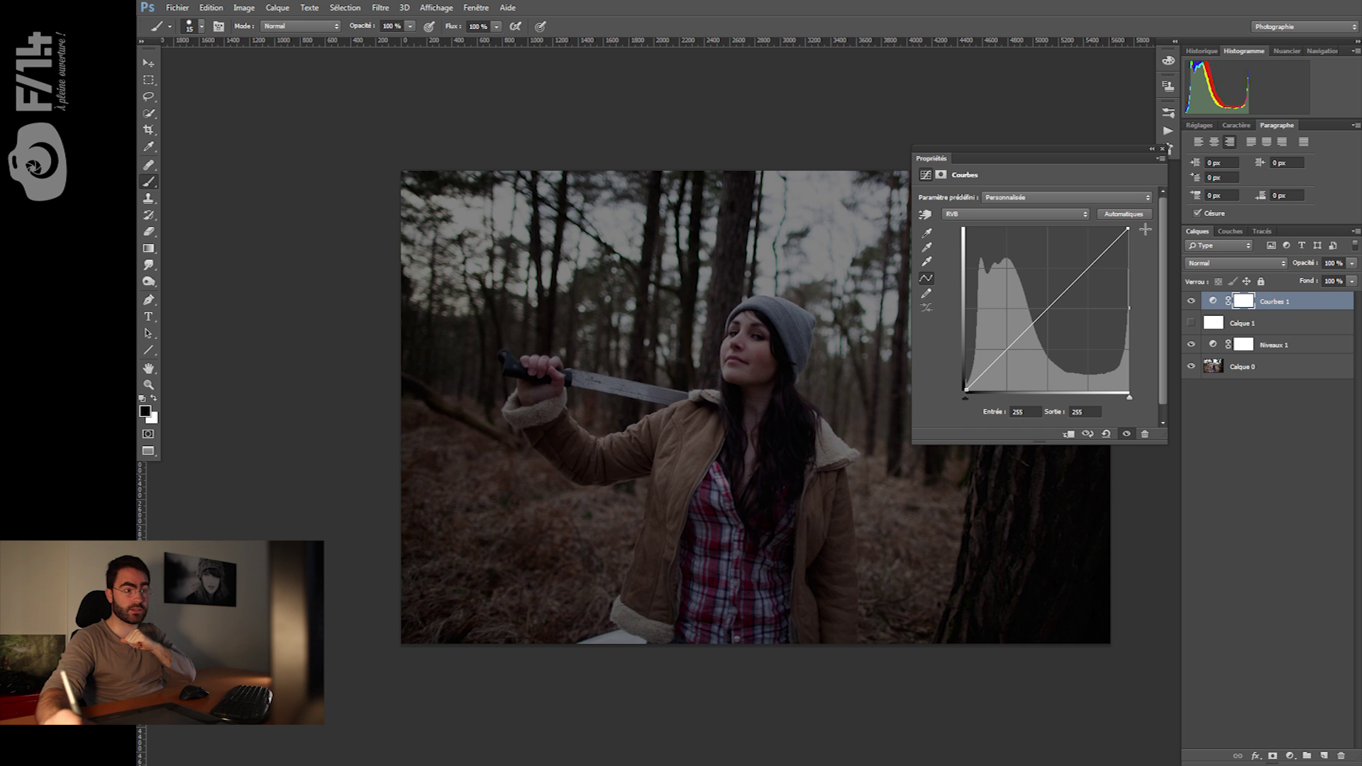
# Try a black input level of 126 and a lowered white input level on the Courbes 1 curve, returning both end points to their corners.
pyautogui.moveTo(972, 393); pyautogui.dragTo(1047, 393)
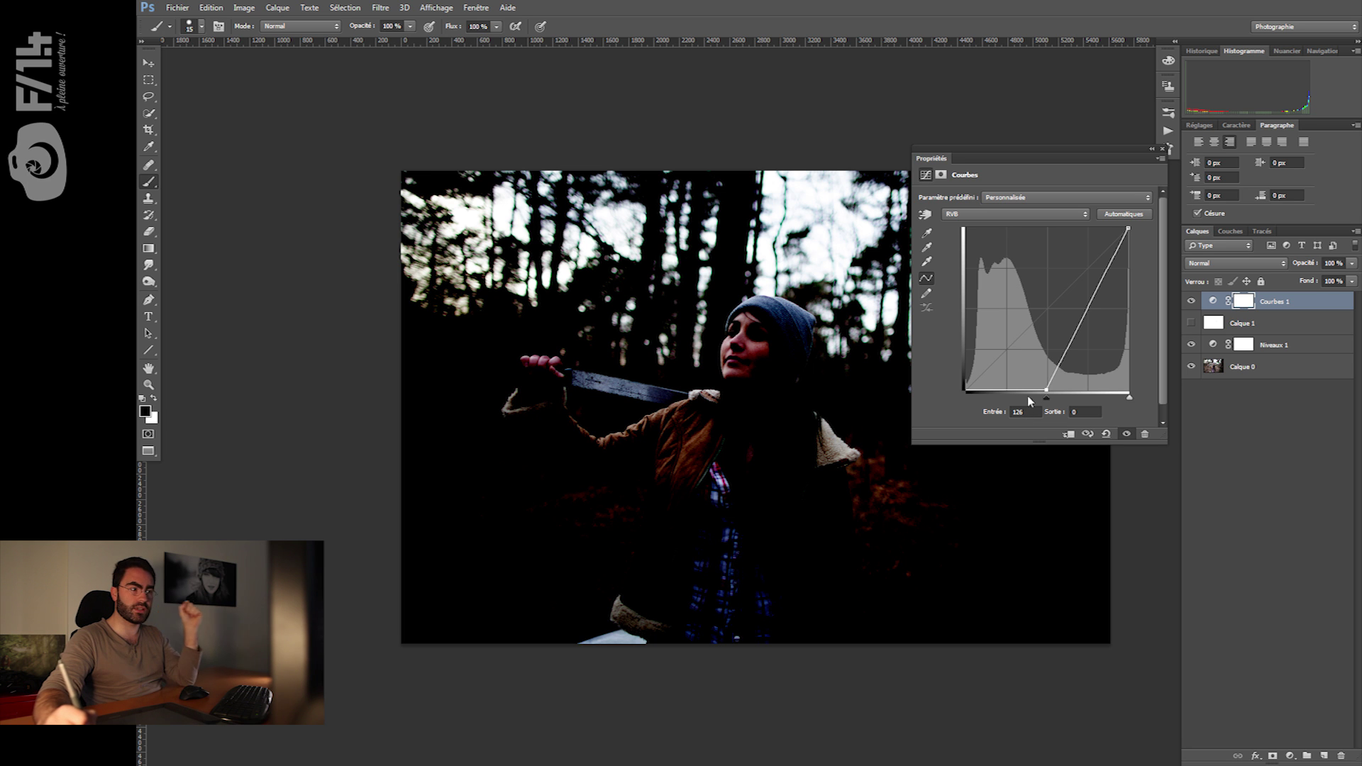
pyautogui.moveTo(1046, 390); pyautogui.dragTo(965, 389)
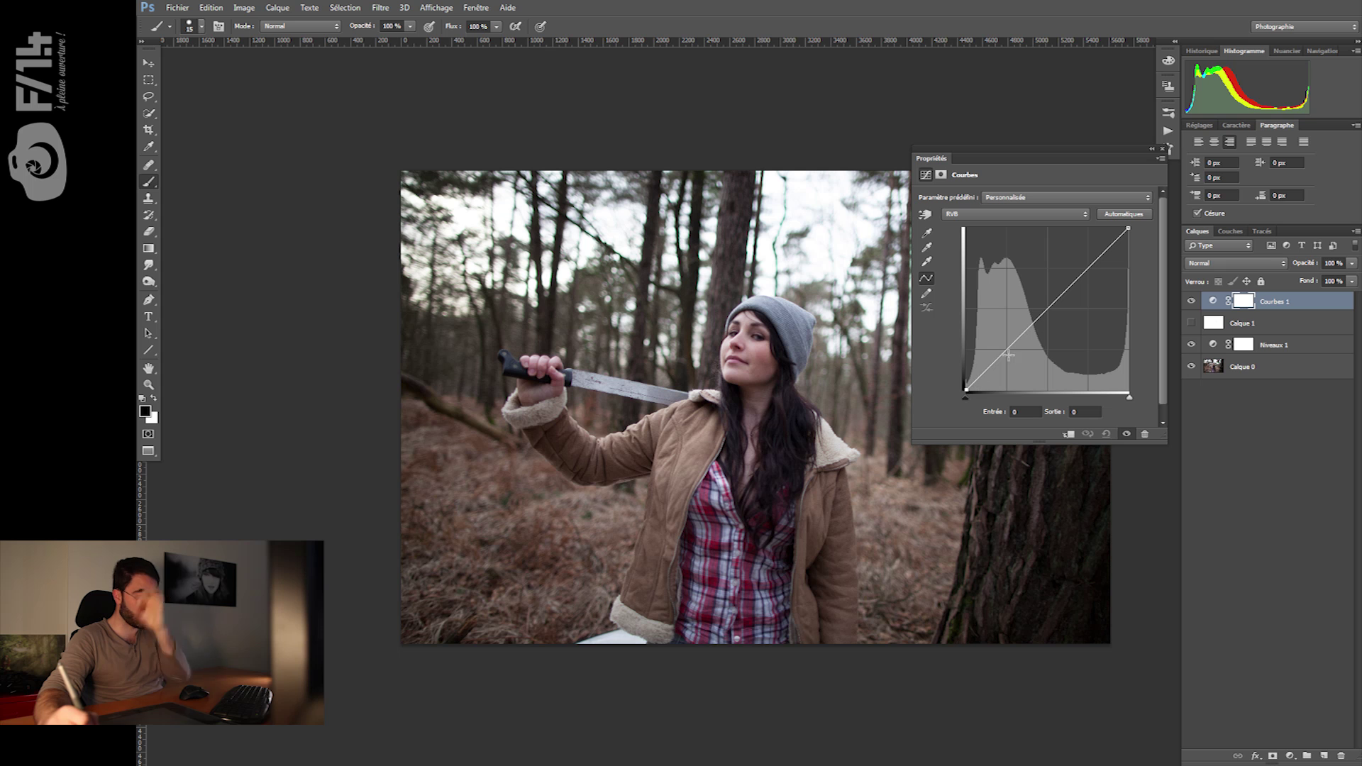
pyautogui.moveTo(1128, 229); pyautogui.dragTo(1048, 228)
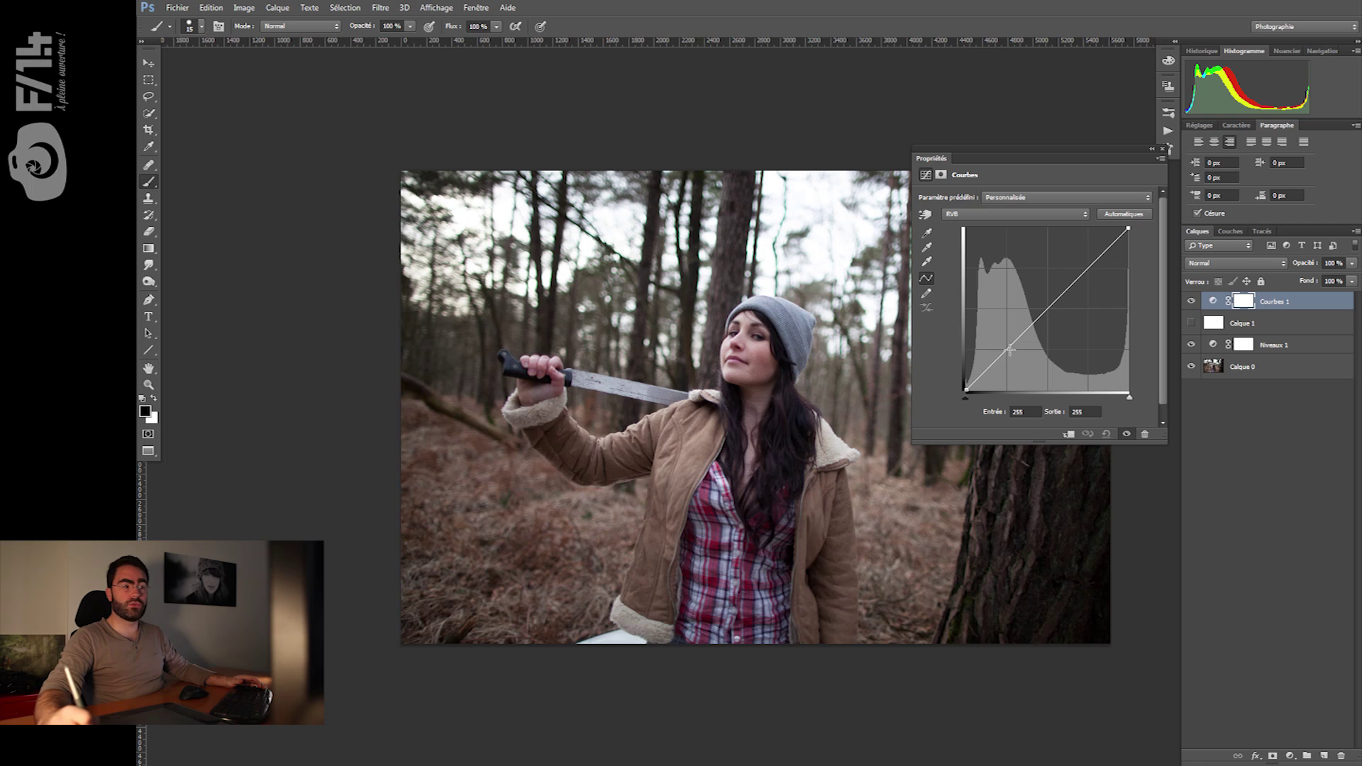
# Try bending the Courbes 1 curve with points in the shadows and highlights, and remove the points from the curve.
pyautogui.moveTo(1009, 350); pyautogui.dragTo(1019, 355)
pyautogui.moveTo(1067, 305); pyautogui.dragTo(1071, 272)
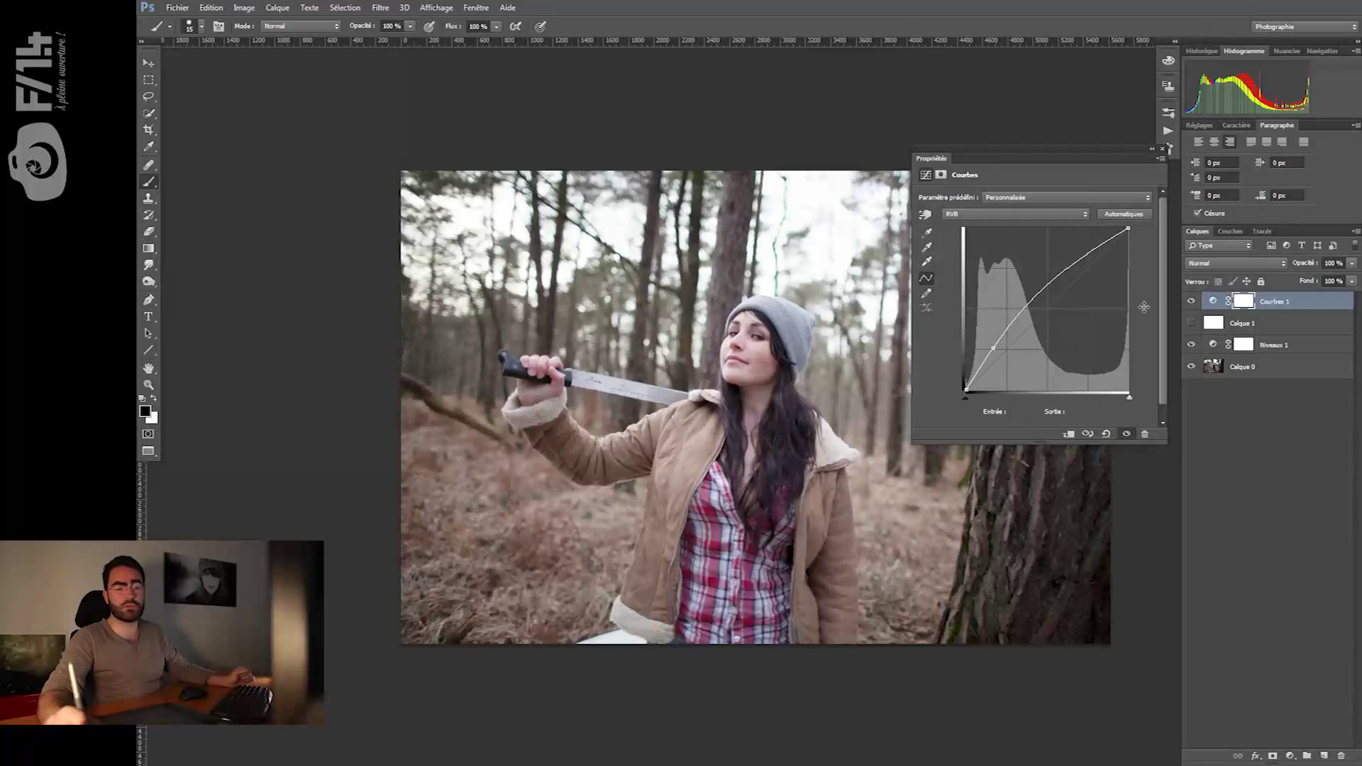
pyautogui.moveTo(996, 348); pyautogui.dragTo(924, 298)
# Sketch a freehand Courbes 1 curve with the pencil, smooth it repeatedly, and reset the adjustment to its default.
pyautogui.click(925, 295)
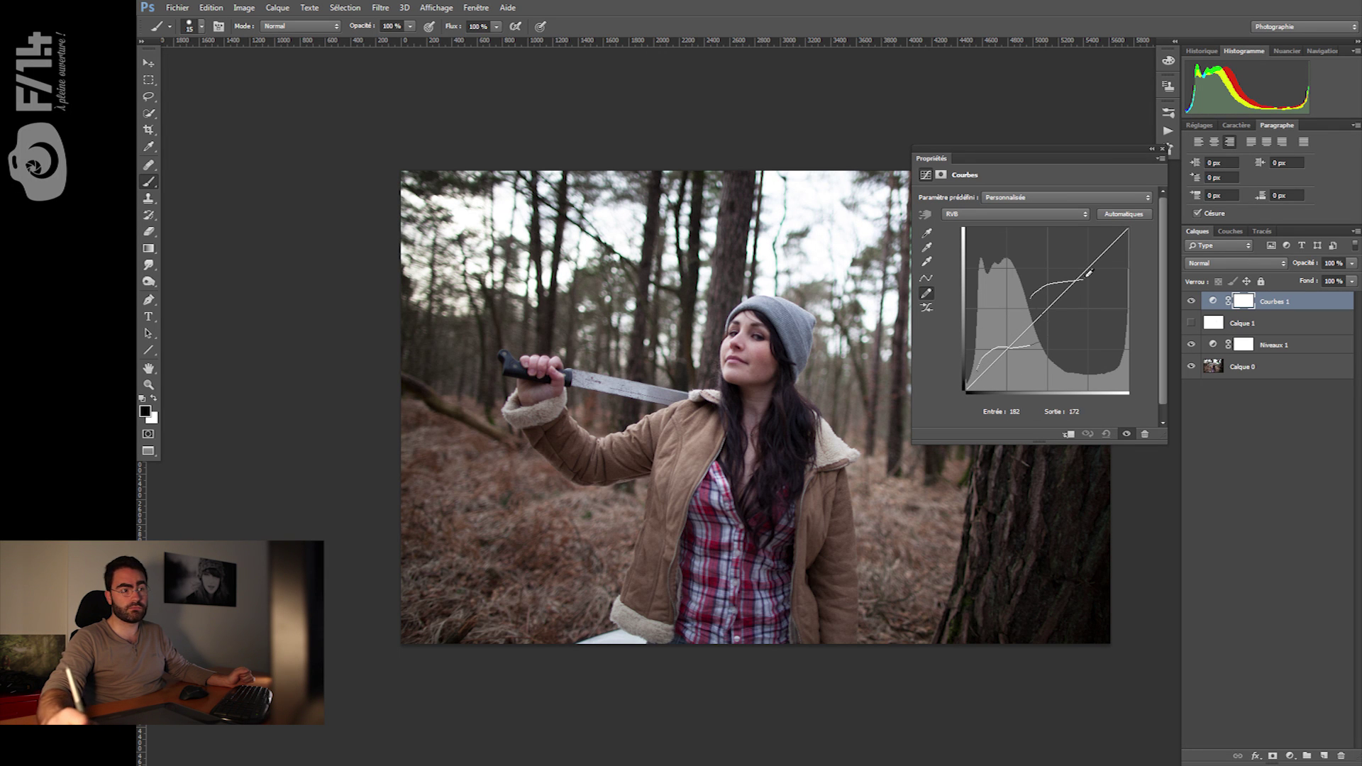
pyautogui.moveTo(1089, 273); pyautogui.dragTo(1128, 245)
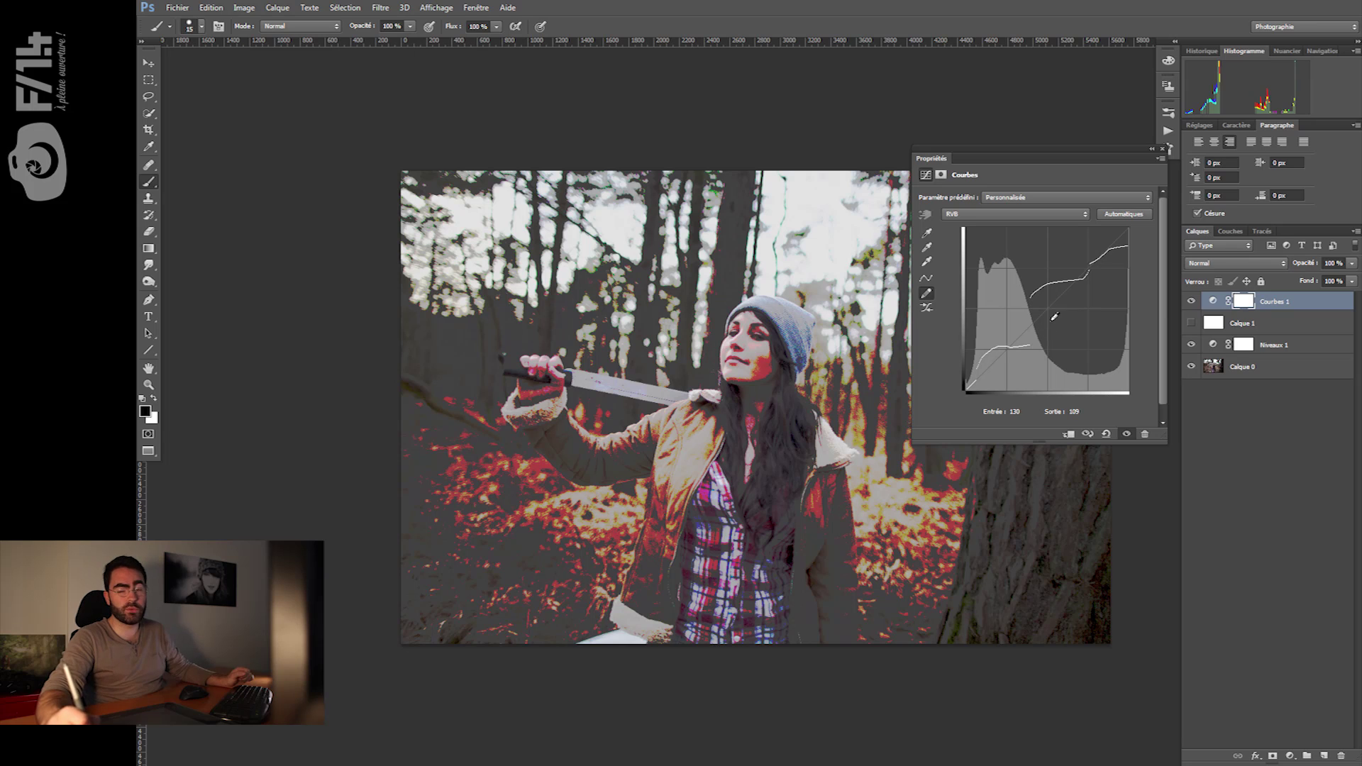
pyautogui.click(925, 312)
pyautogui.click(925, 312)
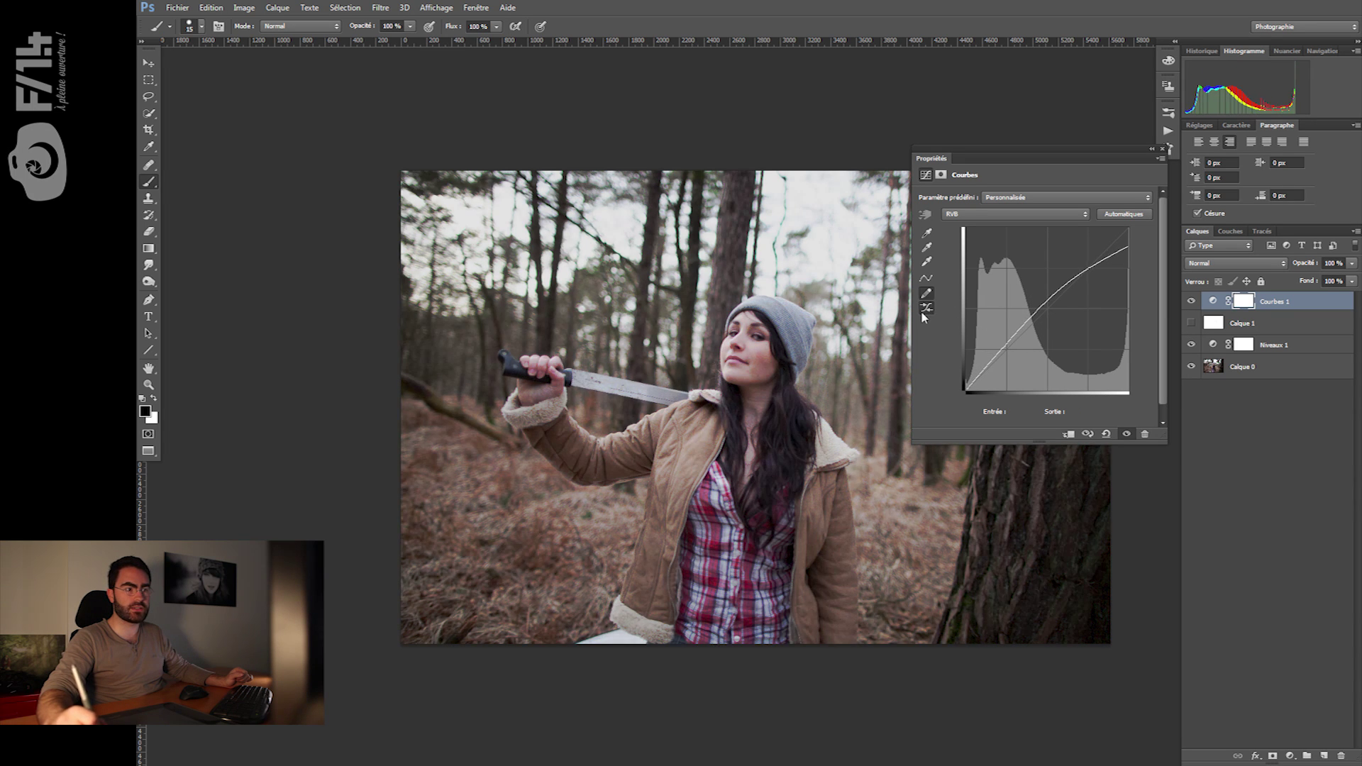
pyautogui.click(927, 309)
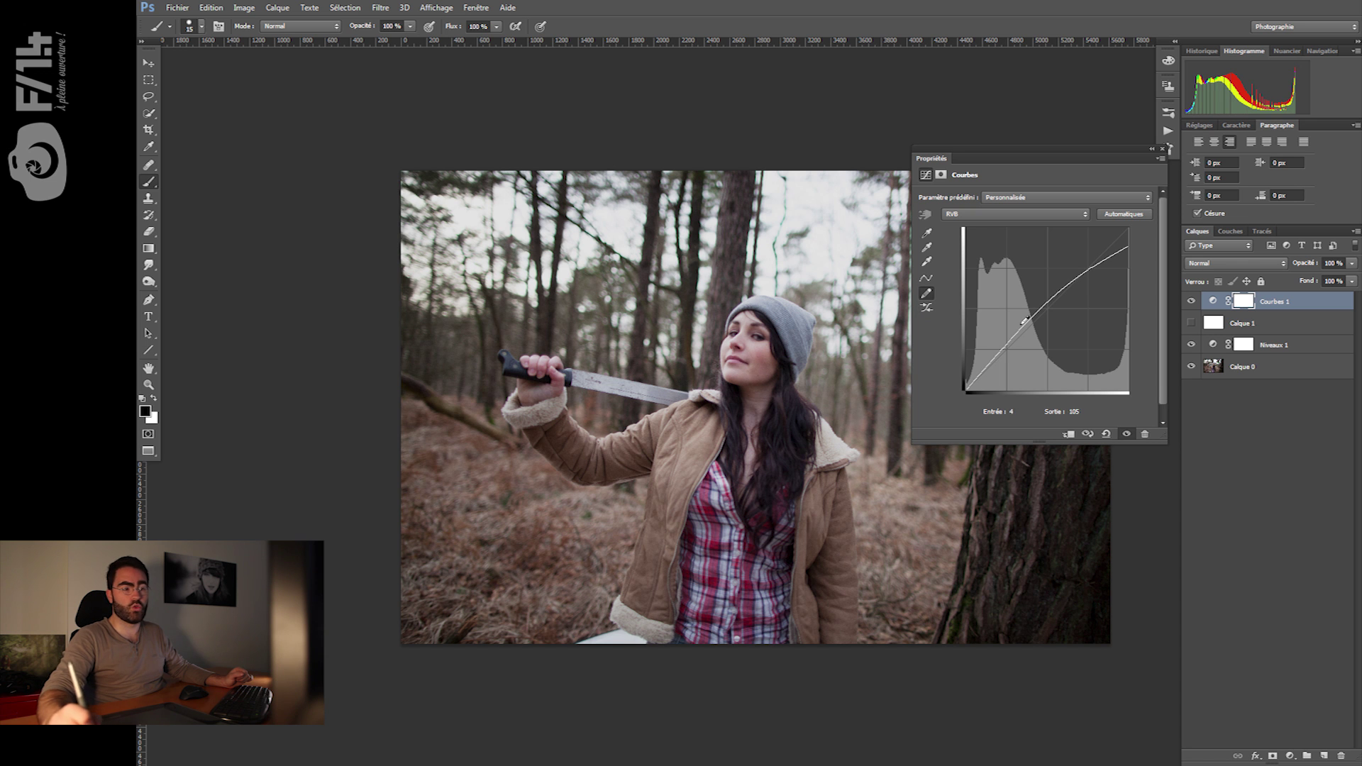
pyautogui.click(1106, 433)
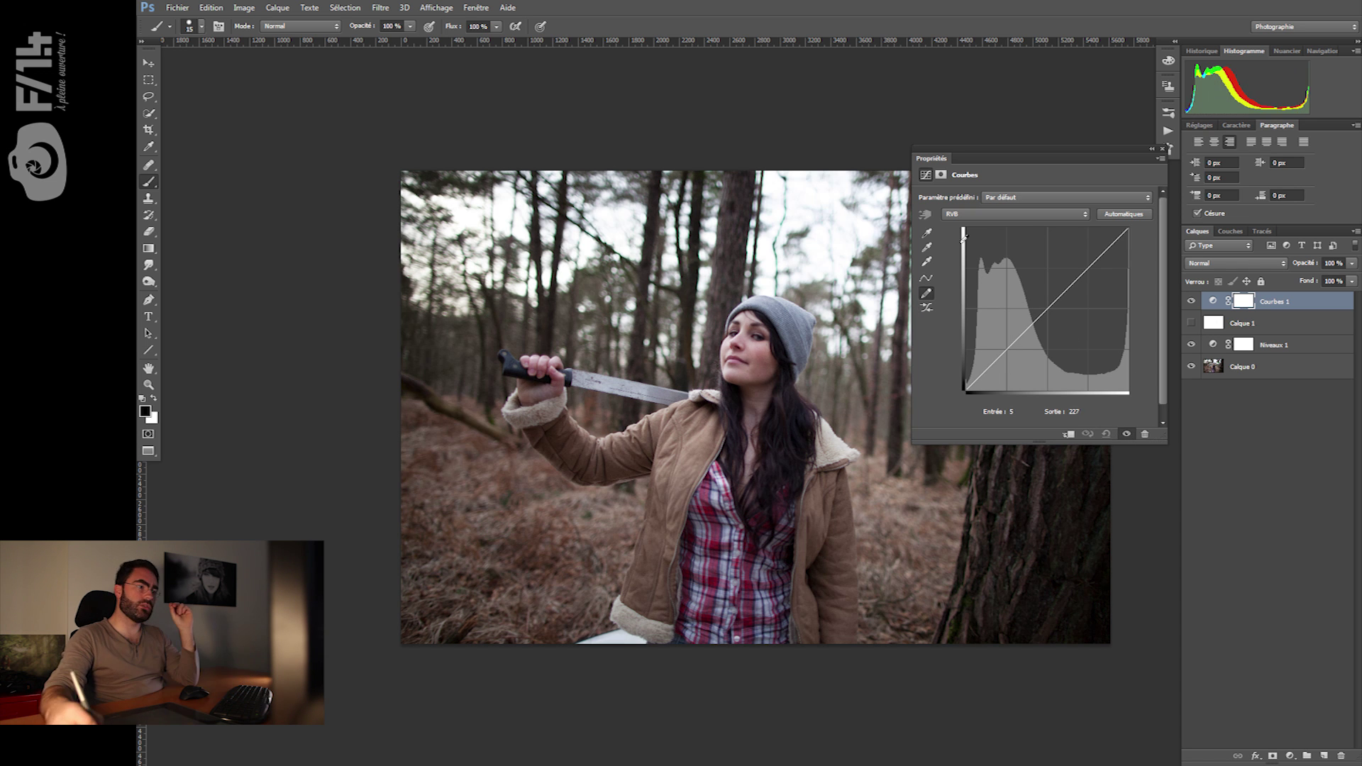
# Switch Courbes 1 to the Rouge channel with point editing, try raising the curve's midtones, and remove the point.
pyautogui.click(953, 214)
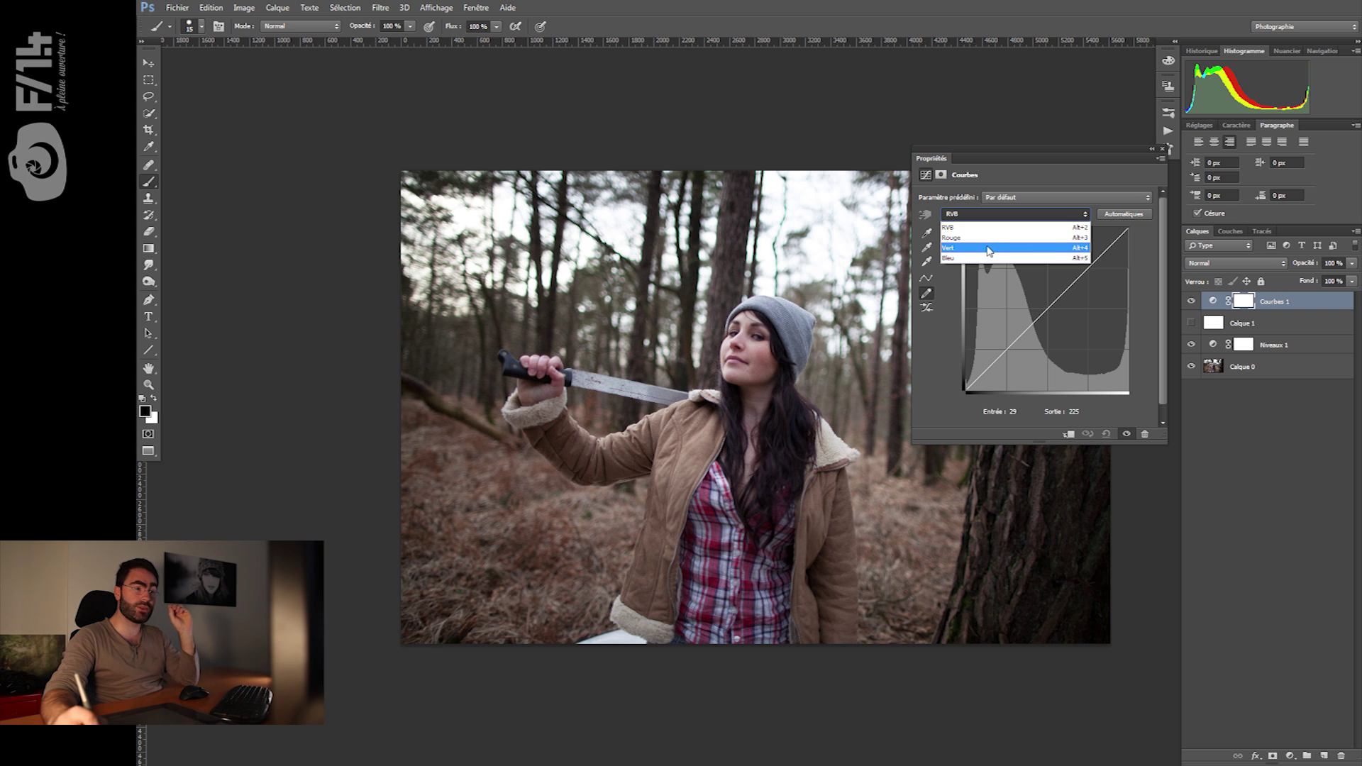
pyautogui.click(999, 238)
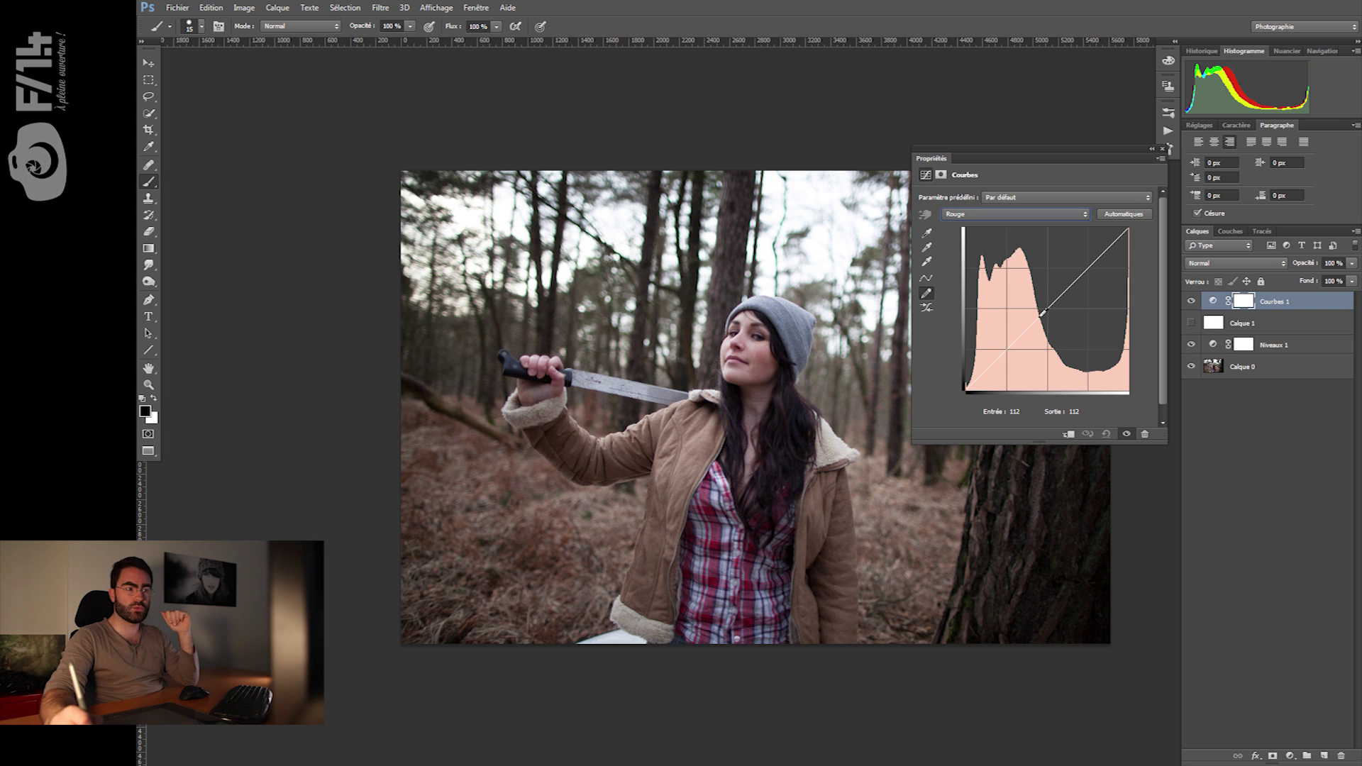
pyautogui.click(926, 277)
pyautogui.moveTo(1050, 305); pyautogui.dragTo(1048, 222)
# Try raising the Vert channel curve at input 103 to output 139, remove the point, and view the image's colour channels.
pyautogui.click(1043, 214)
pyautogui.click(1004, 249)
pyautogui.moveTo(1036, 312); pyautogui.dragTo(1031, 301)
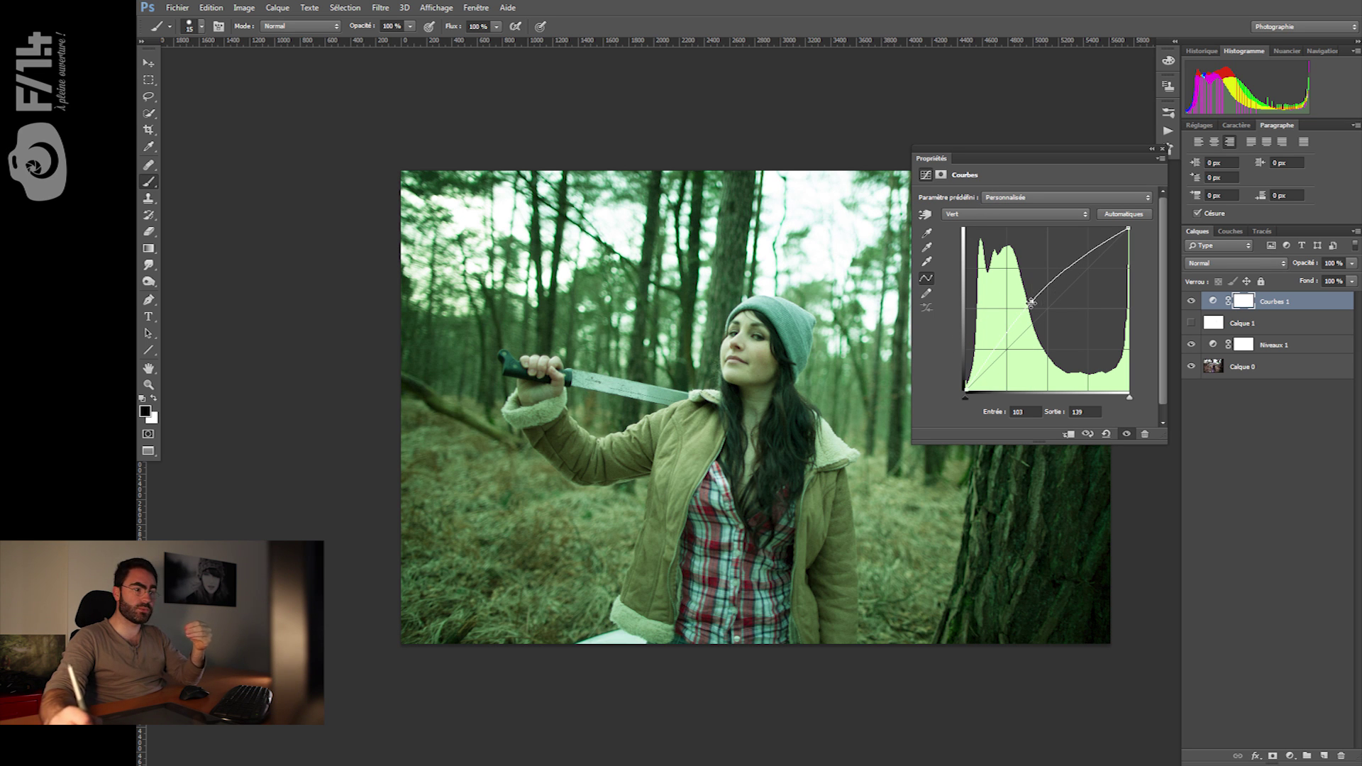
pyautogui.moveTo(1031, 301); pyautogui.dragTo(1170, 276)
pyautogui.click(1229, 230)
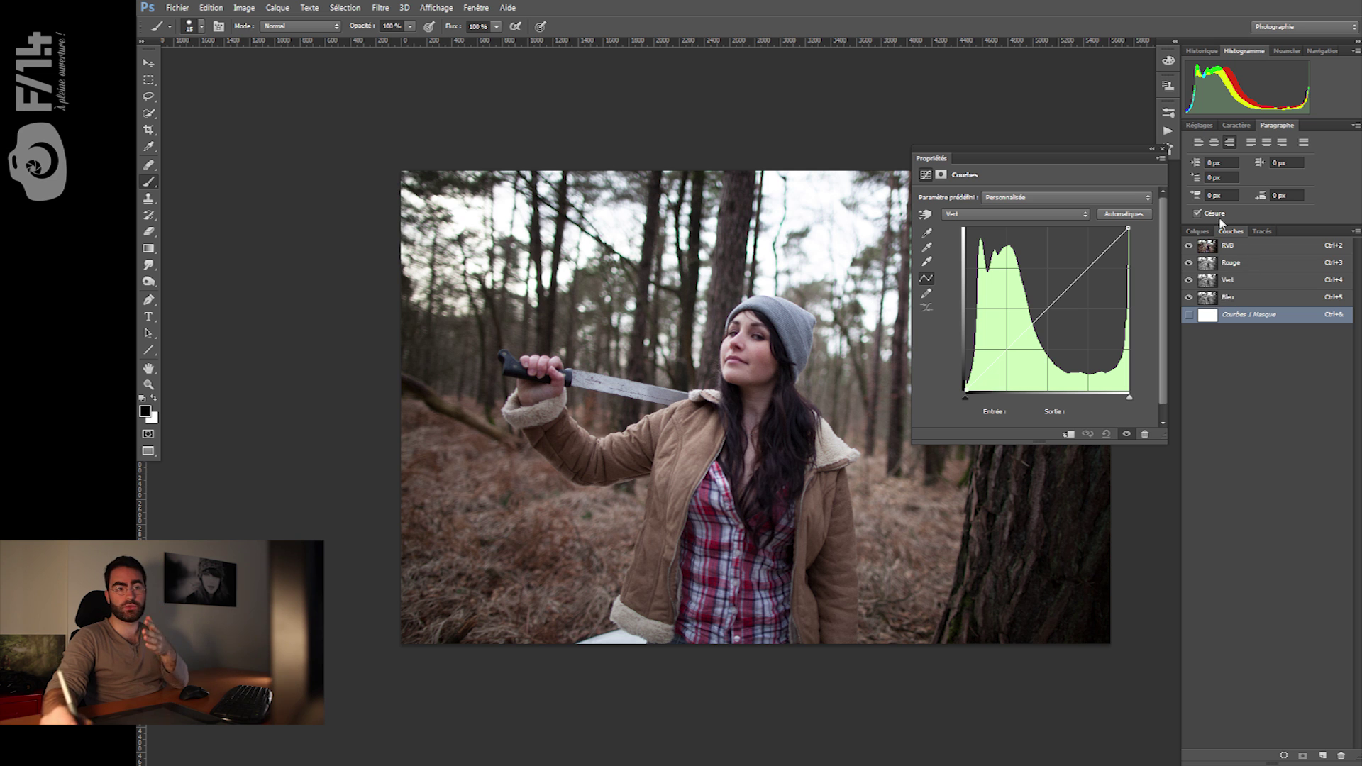
pyautogui.click(1196, 232)
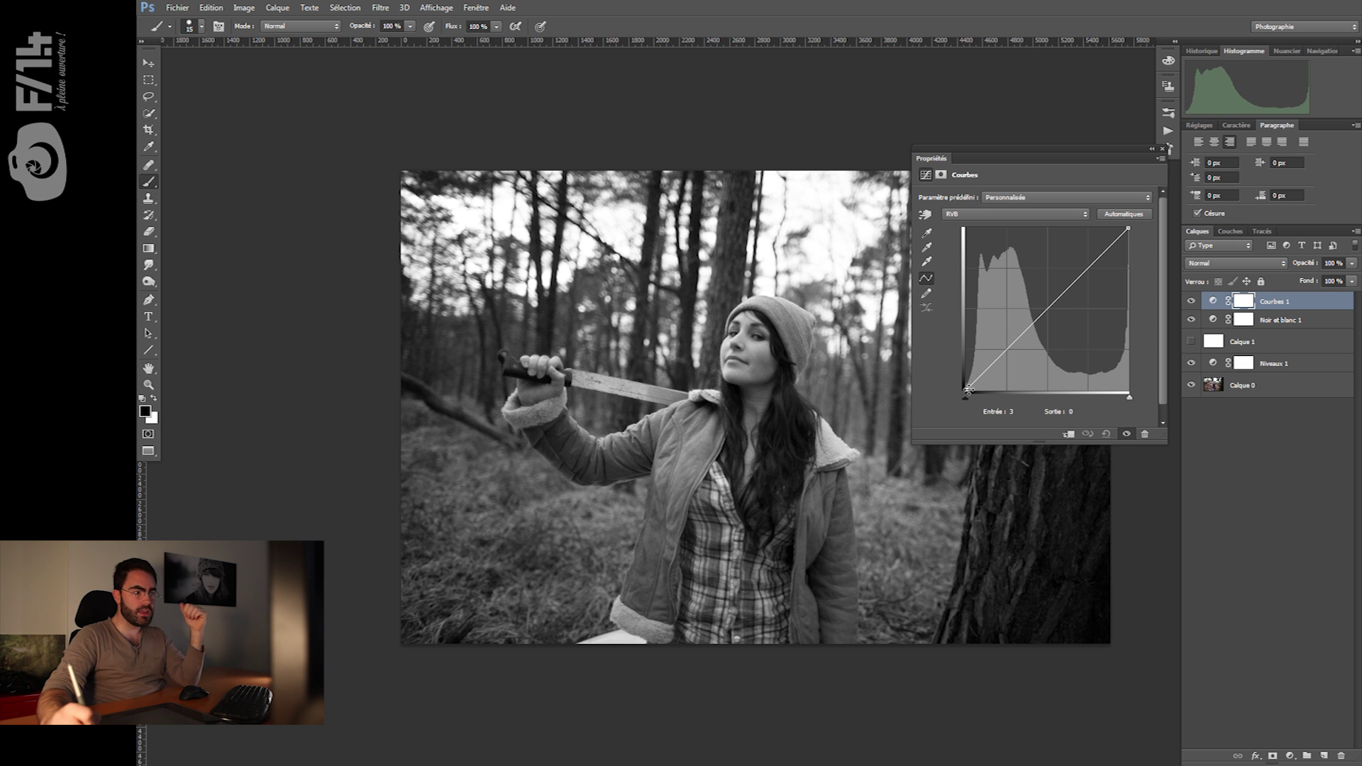
# On the RVB curve above the black-and-white layer, raise the black output, lower the white output to 242, and add a slight S-curve.
pyautogui.moveTo(966, 388); pyautogui.dragTo(949, 382)
pyautogui.moveTo(1128, 227); pyautogui.dragTo(1128, 236)
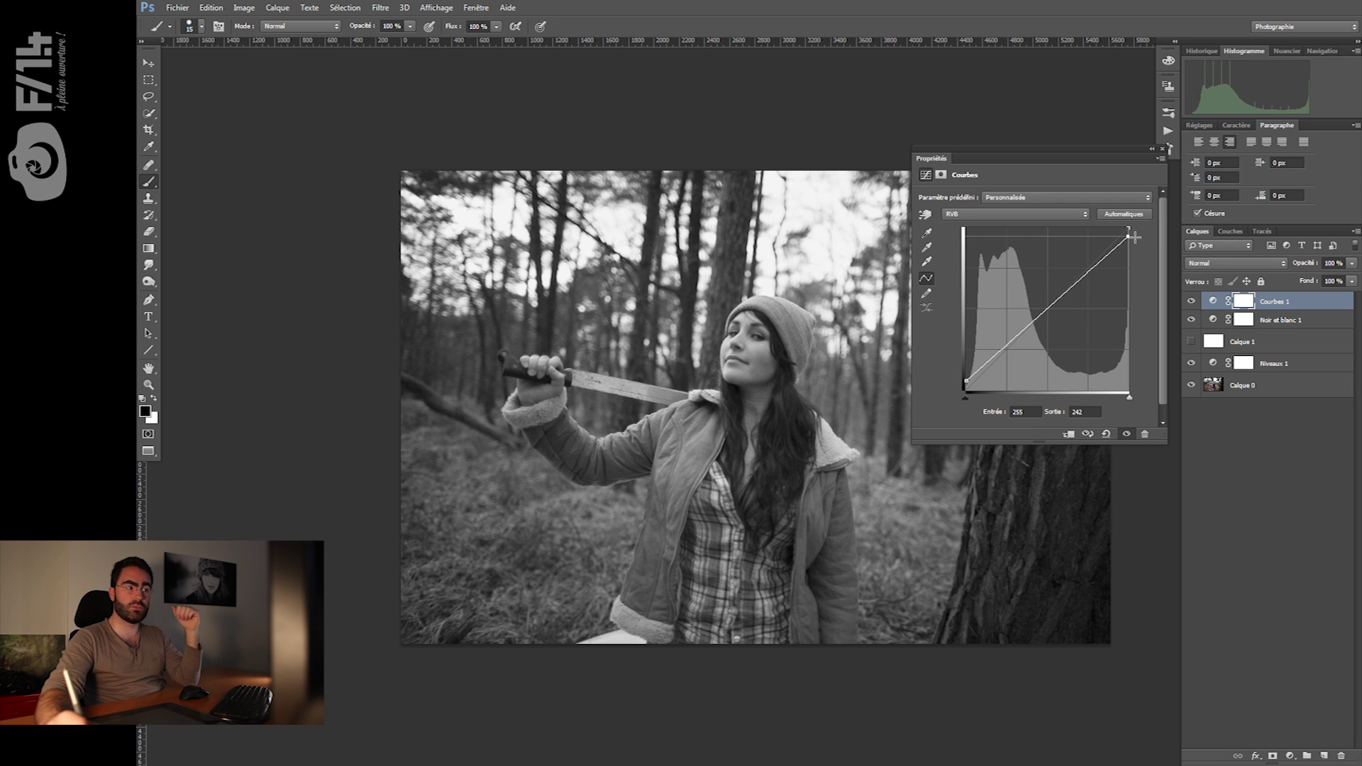
pyautogui.moveTo(1018, 333); pyautogui.dragTo(1015, 344)
pyautogui.moveTo(1060, 302); pyautogui.dragTo(1062, 292)
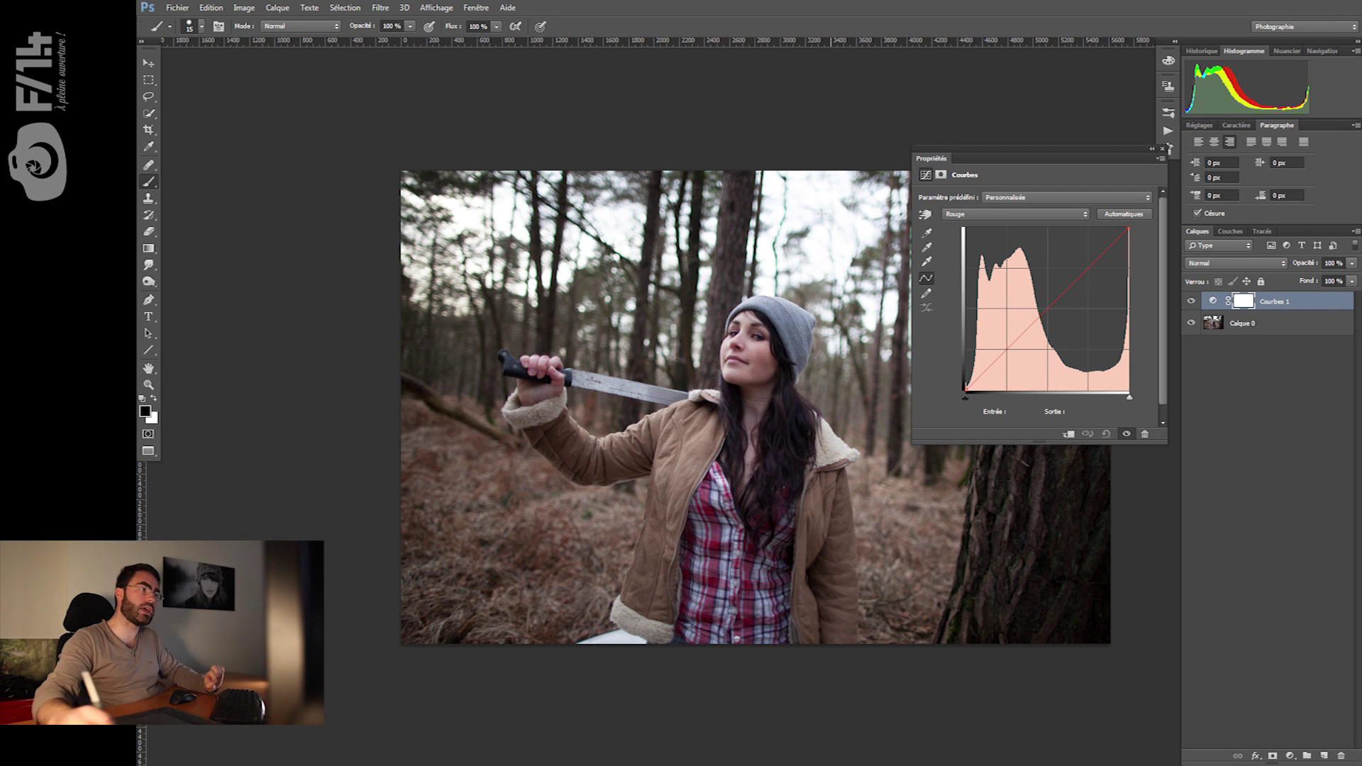
# Switch to the colour wheel document, uncover the wheel, and circle its blue, red and green segments with a size 1 brush.
pyautogui.hotkey('ctrl', 'Tab')
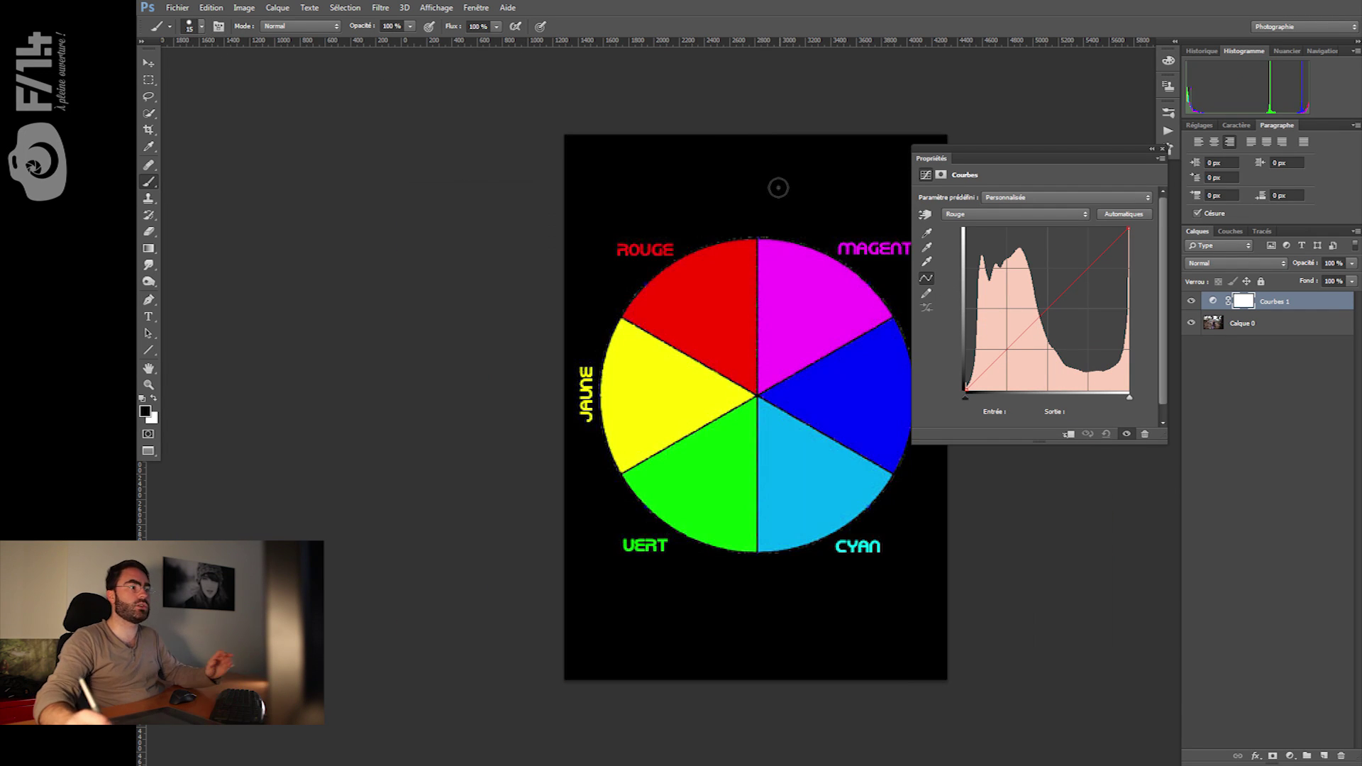
pyautogui.moveTo(1137, 157); pyautogui.dragTo(1229, 172)
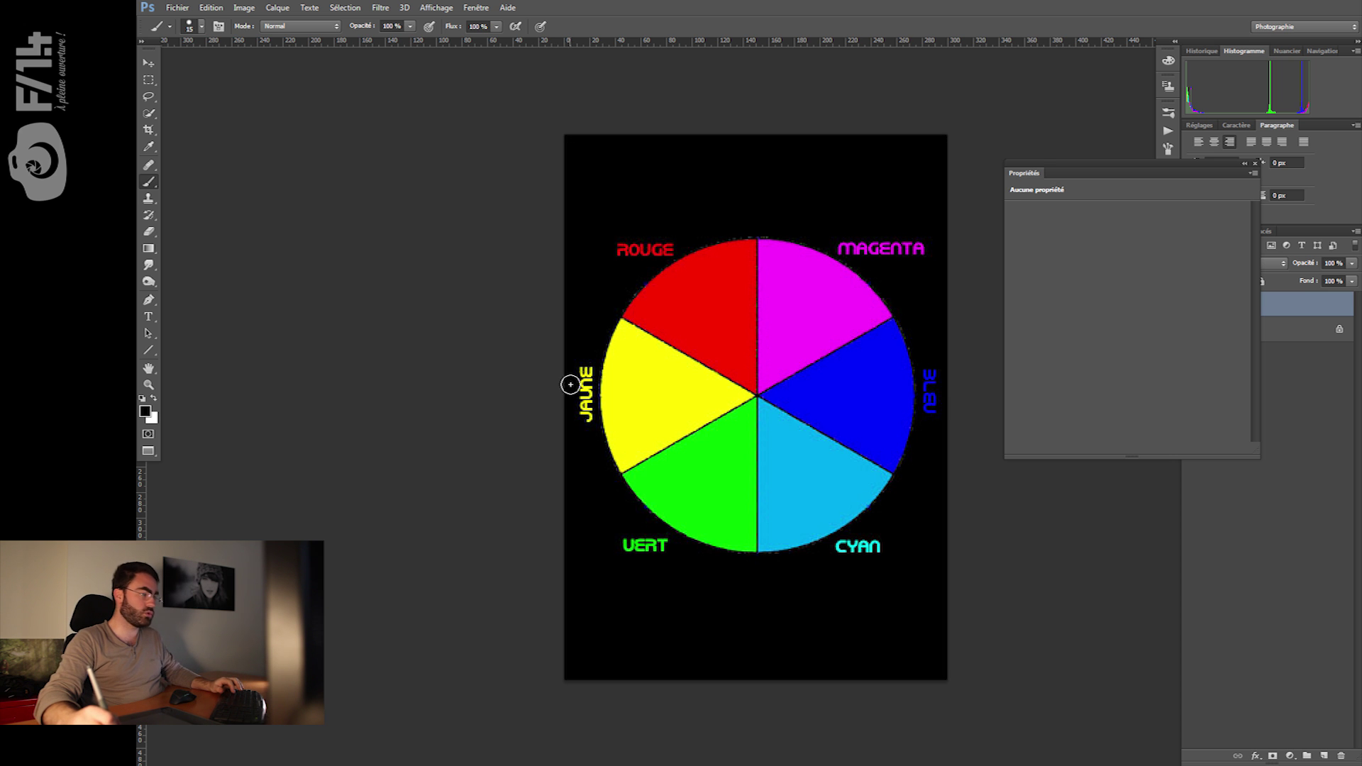
pyautogui.keyDown('alt'); pyautogui.rightClick(818, 393); pyautogui.keyUp('alt')
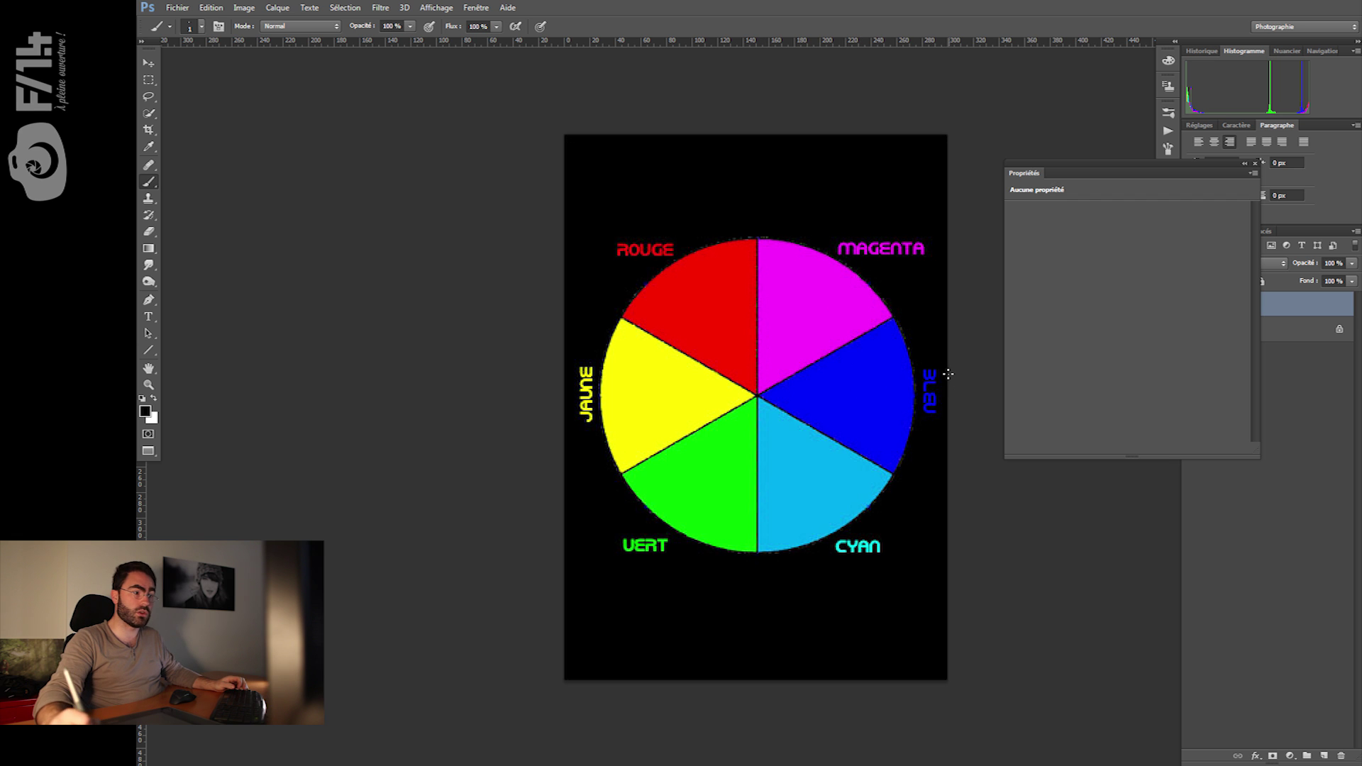
pyautogui.moveTo(859, 402); pyautogui.dragTo(857, 371)
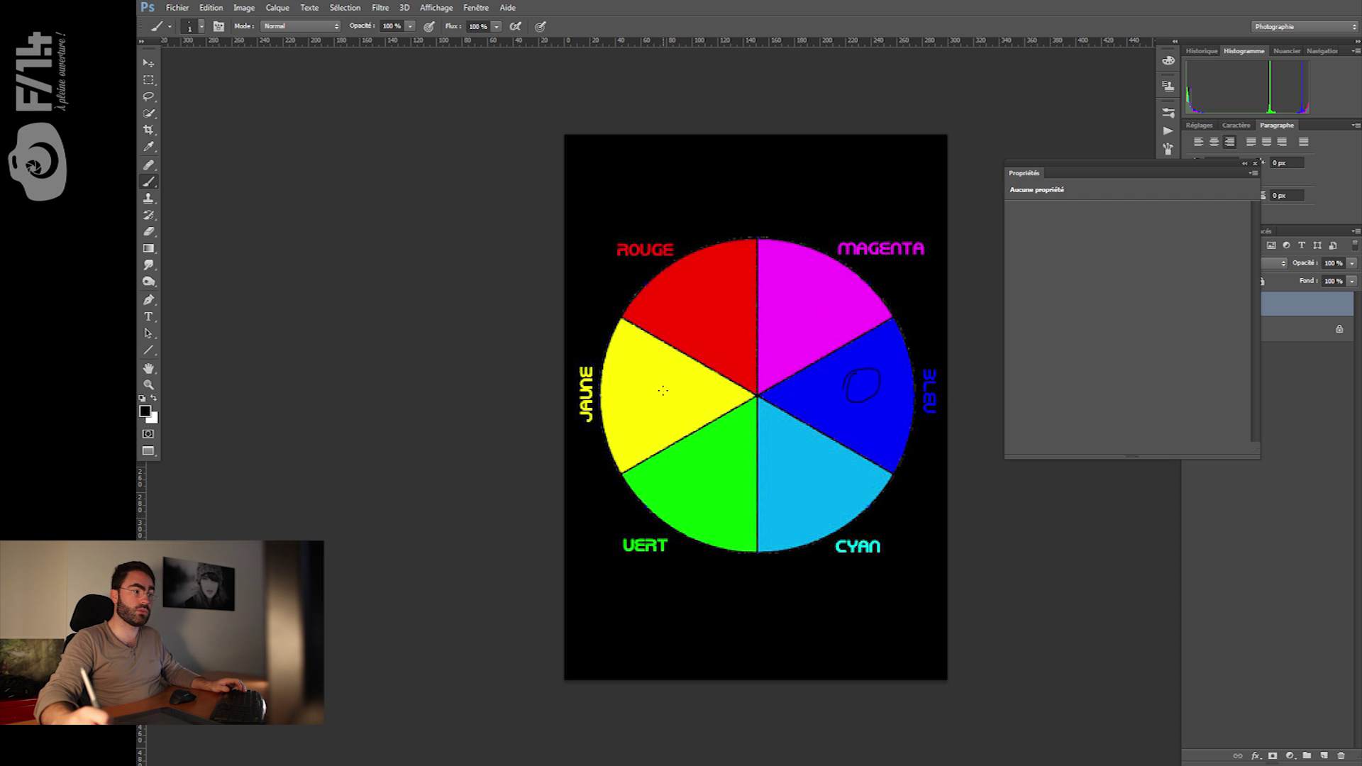
pyautogui.moveTo(725, 307); pyautogui.dragTo(722, 312)
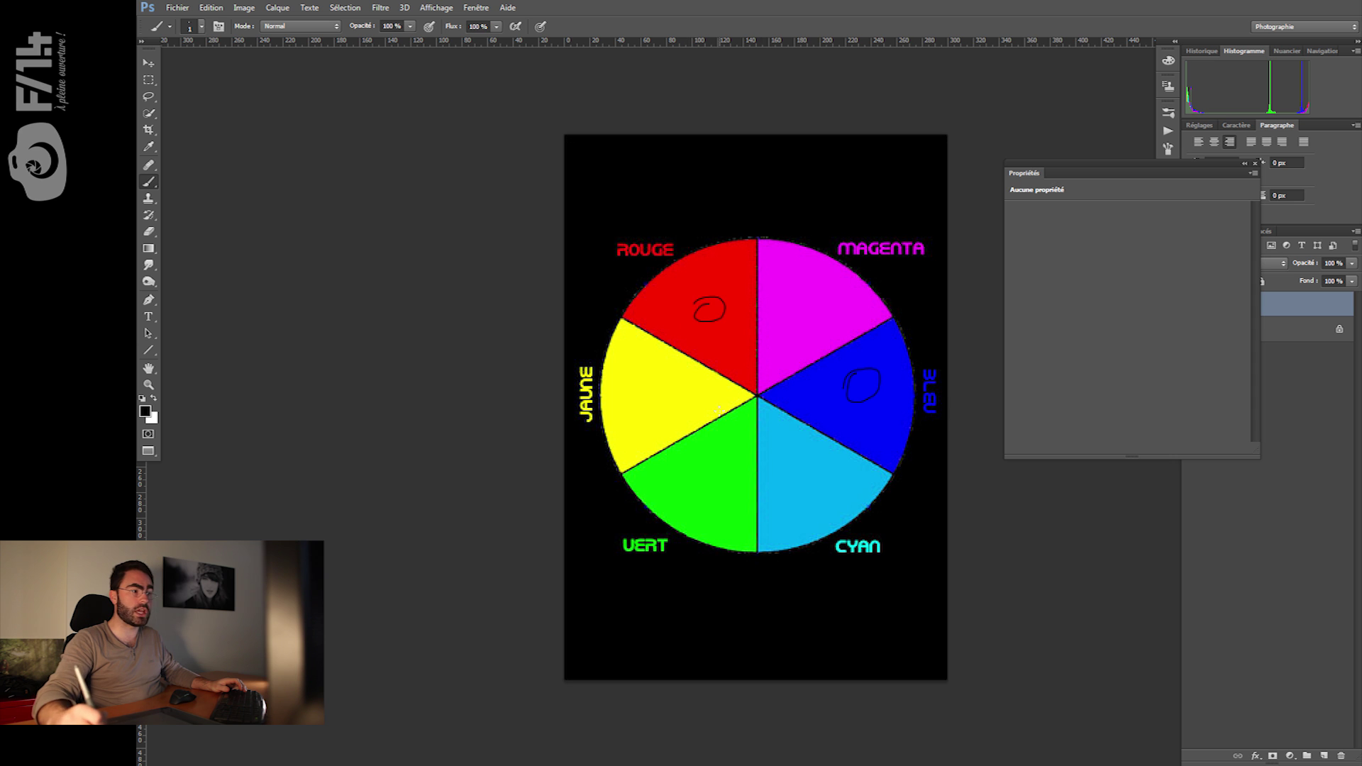
pyautogui.moveTo(692, 477); pyautogui.dragTo(695, 471)
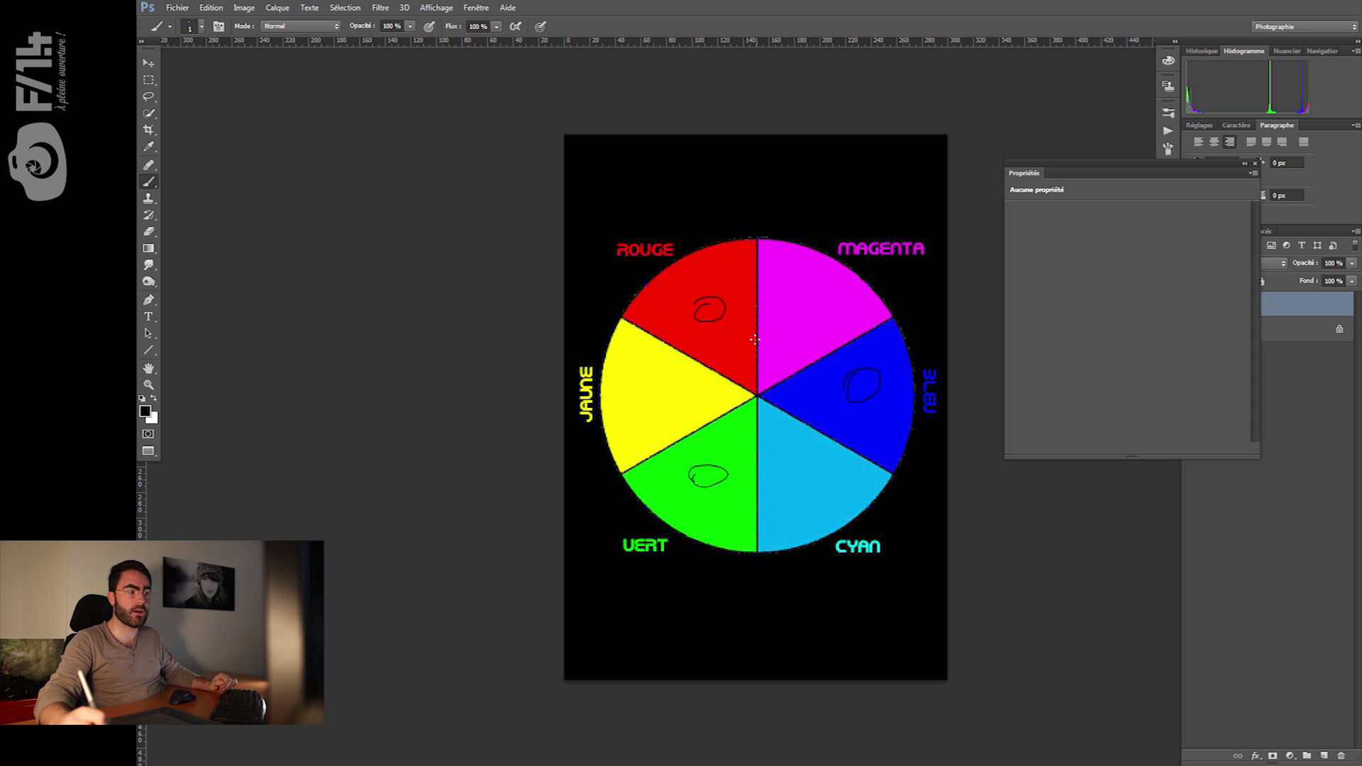
# Brush the letters R, V and B in the red, green and blue segments, and add strokes around the wheel's centre.
pyautogui.moveTo(671, 301); pyautogui.dragTo(683, 296)
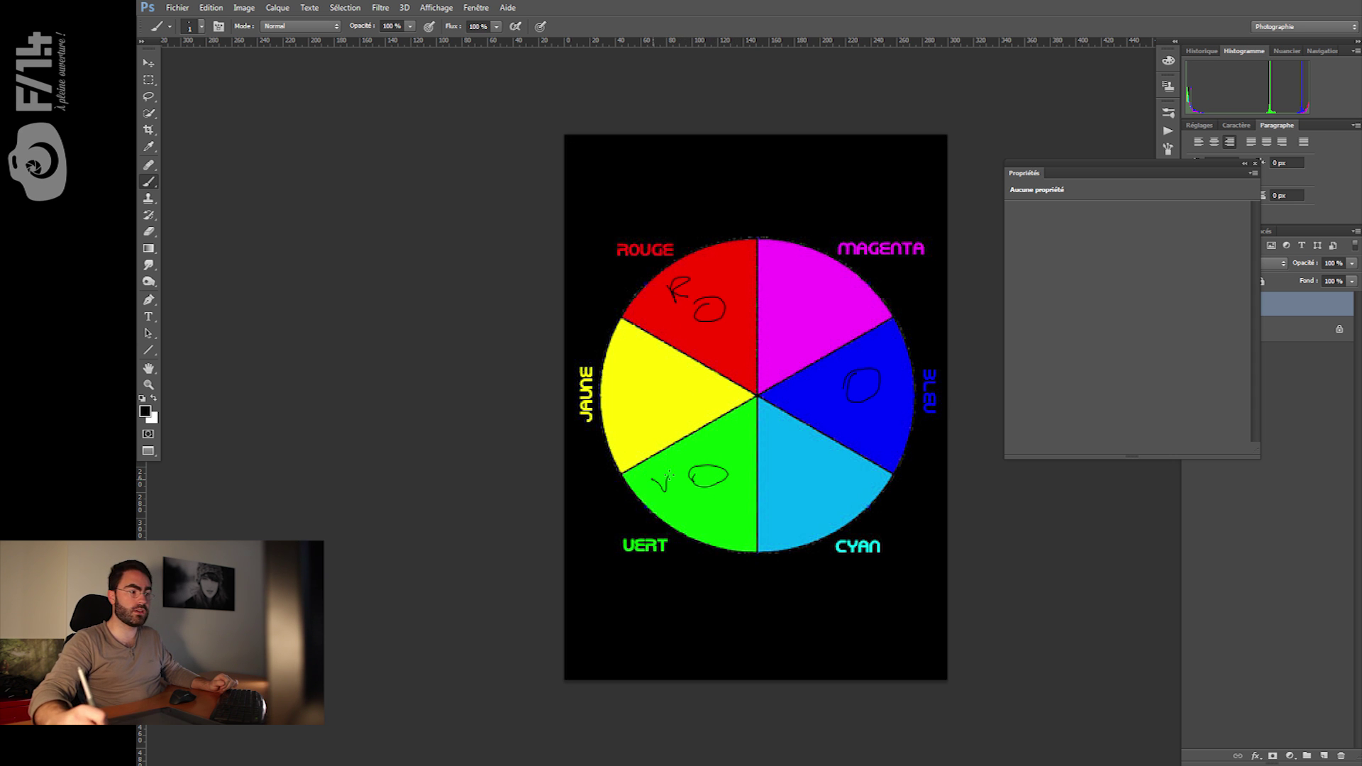
pyautogui.moveTo(866, 430); pyautogui.dragTo(876, 435)
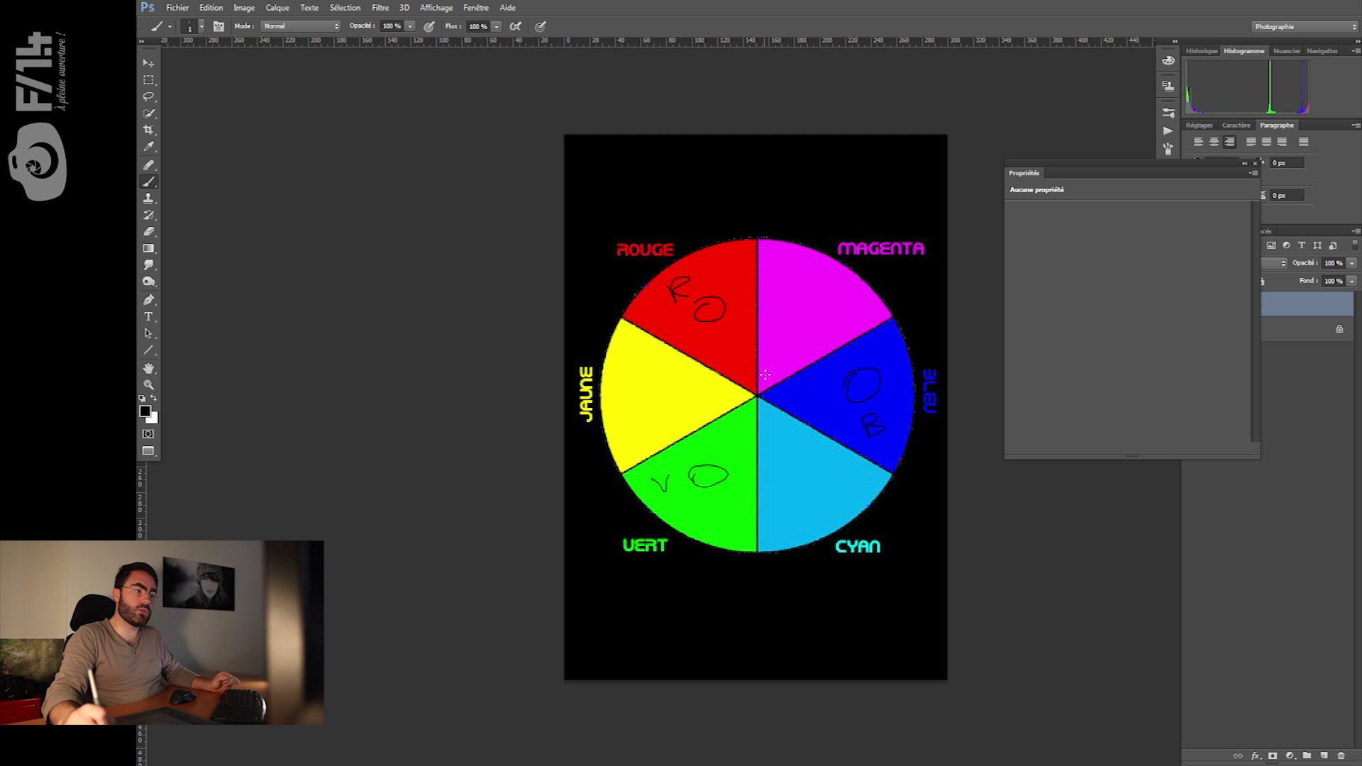
pyautogui.moveTo(756, 395); pyautogui.dragTo(671, 403)
pyautogui.moveTo(746, 368)
pyautogui.mouseDown()
pyautogui.moveTo(774, 437)
pyautogui.moveTo(788, 437)
pyautogui.moveTo(780, 367)
pyautogui.mouseUp()
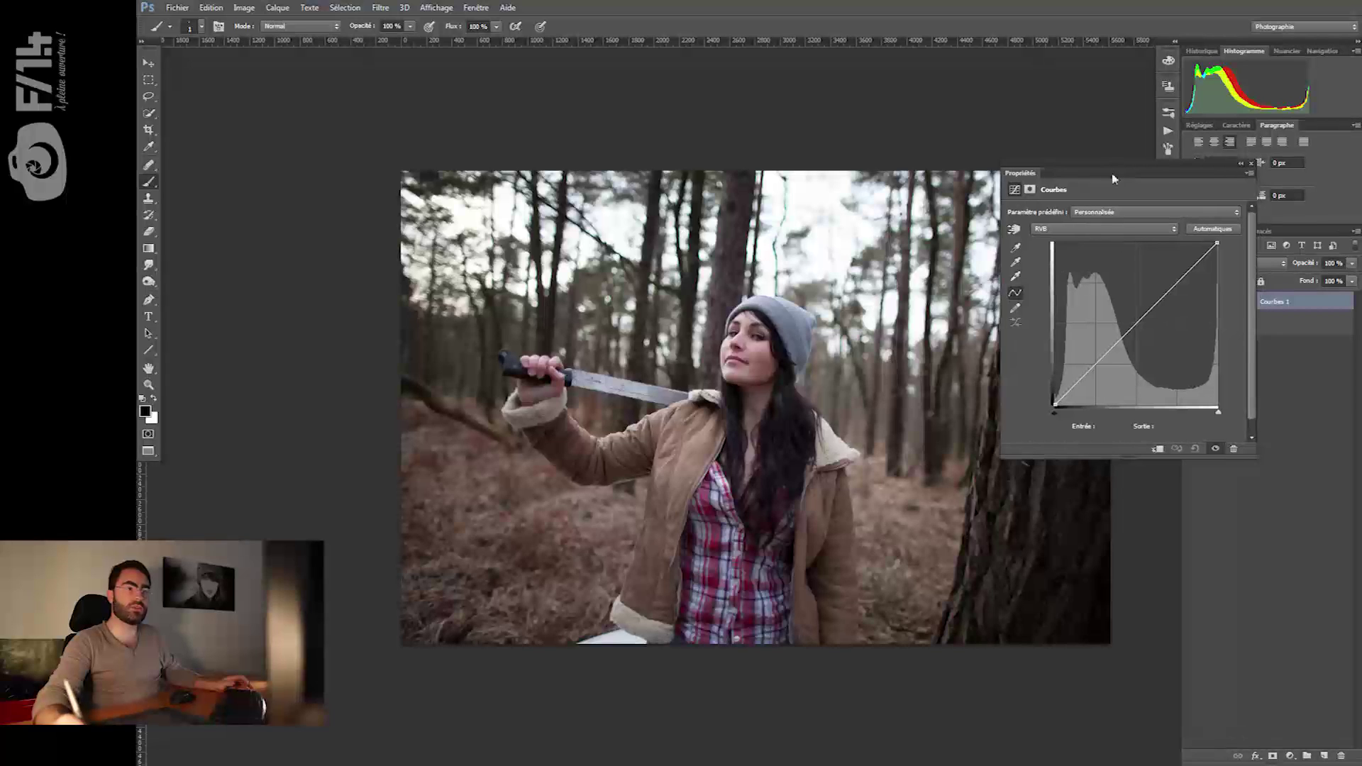
# Switch Courbes 1 on the portrait to the Rouge channel, try bending its curve up and down, and remove the point.
pyautogui.click(1064, 229)
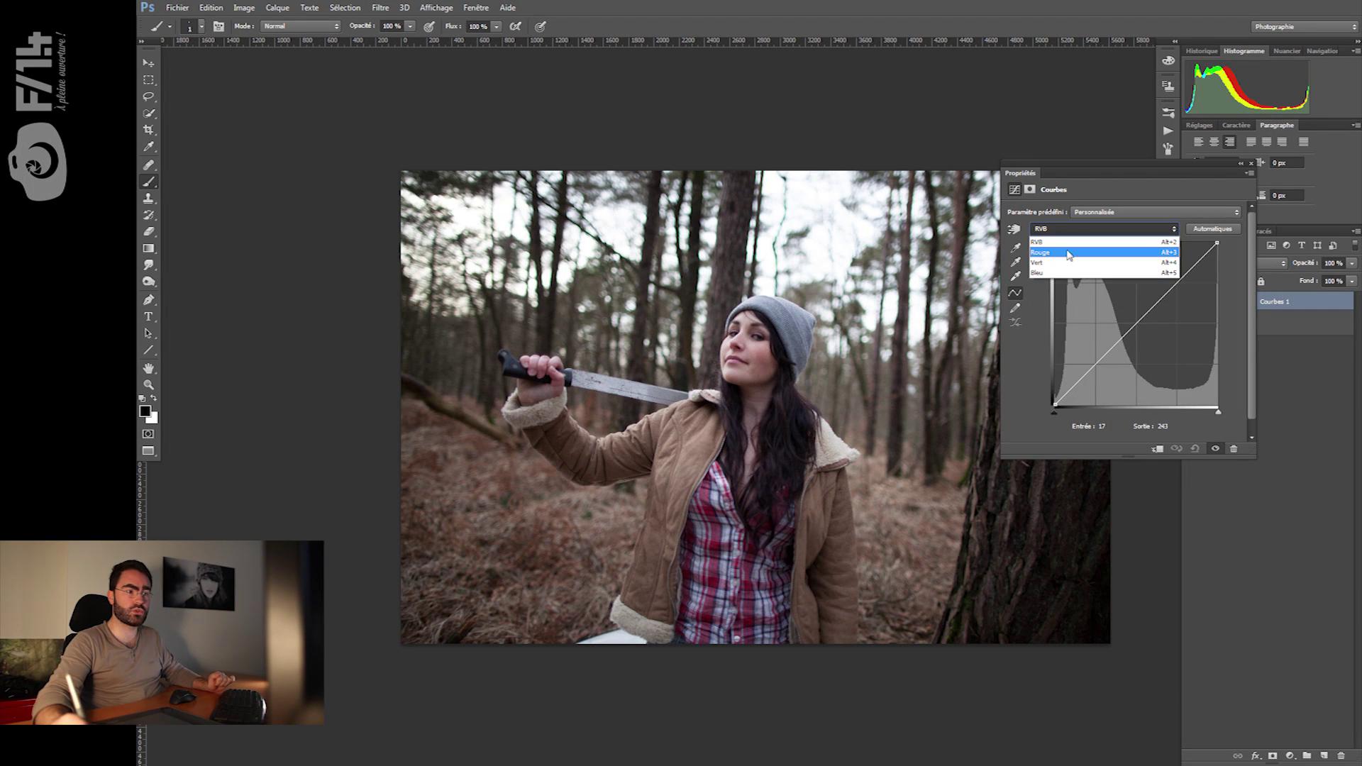
pyautogui.click(1068, 252)
pyautogui.moveTo(1110, 349); pyautogui.dragTo(1135, 234)
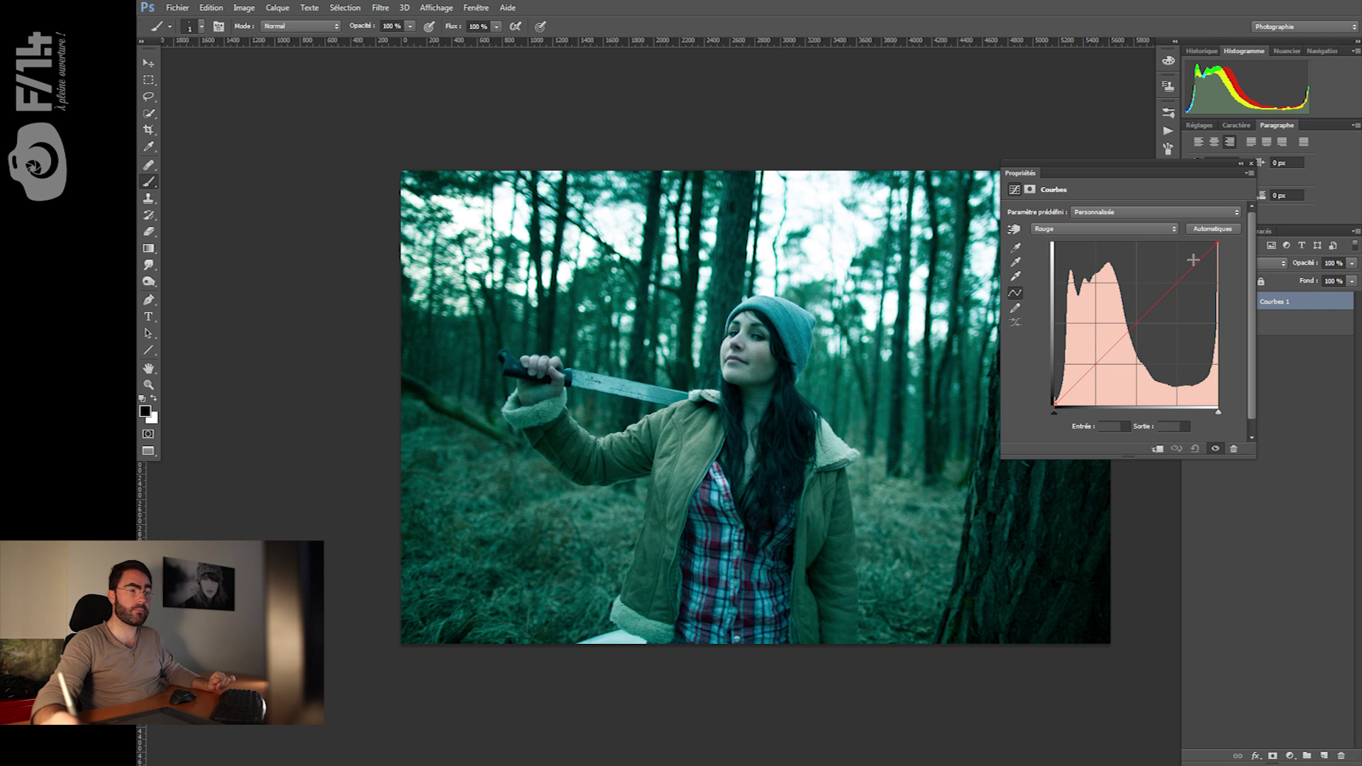
# Switch Courbes 1 to the Vert channel, try bending the curve in the midtones, and remove the point.
pyautogui.click(1104, 228)
pyautogui.click(1064, 256)
pyautogui.moveTo(1125, 318); pyautogui.dragTo(1136, 238)
# Switch Courbes 1 to the Bleu channel, try bending its curve, and remove the point.
pyautogui.click(1104, 228)
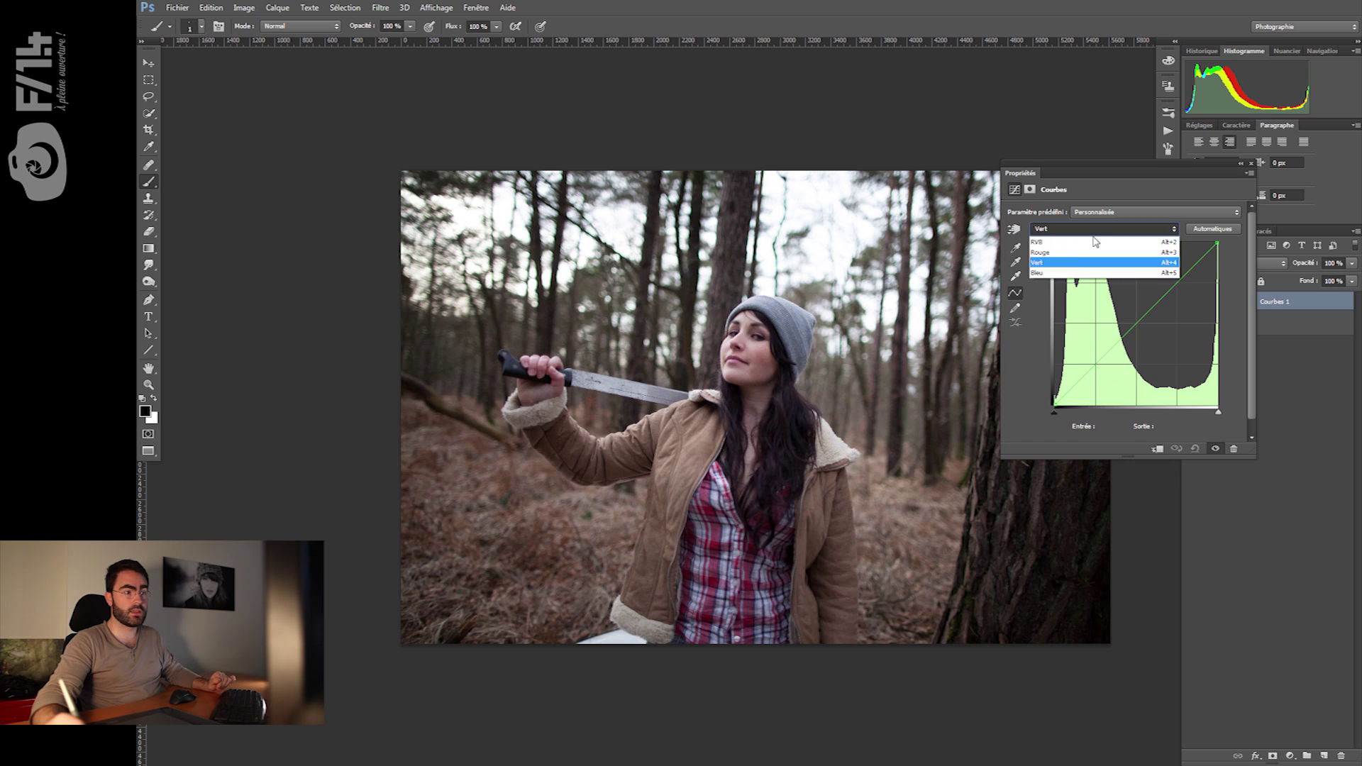
pyautogui.click(1064, 273)
pyautogui.moveTo(1142, 321); pyautogui.dragTo(1043, 298)
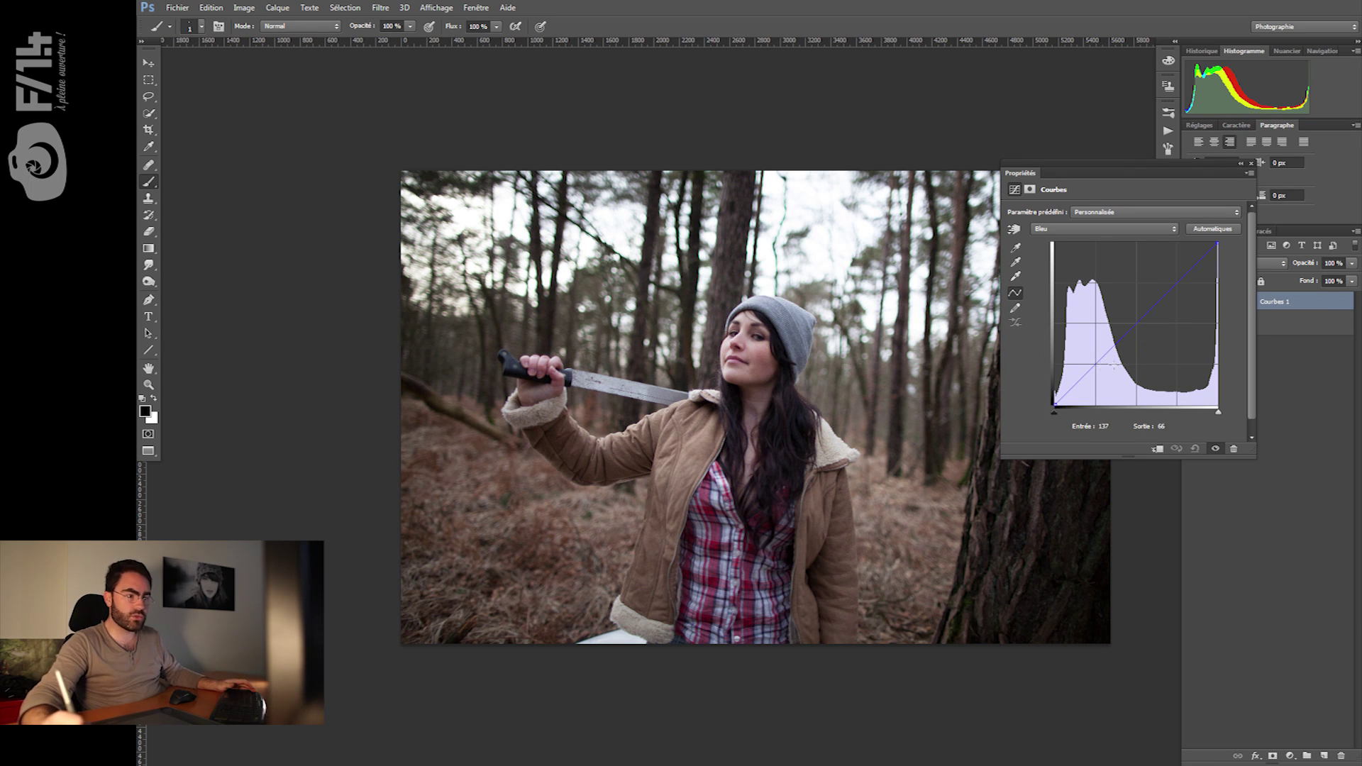
# Try lowering the Bleu curve to output 113 at input 158 and the Vert curve to 119 at 136, and reset Courbes 1.
pyautogui.moveTo(1131, 329); pyautogui.dragTo(1156, 333)
pyautogui.click(1092, 231)
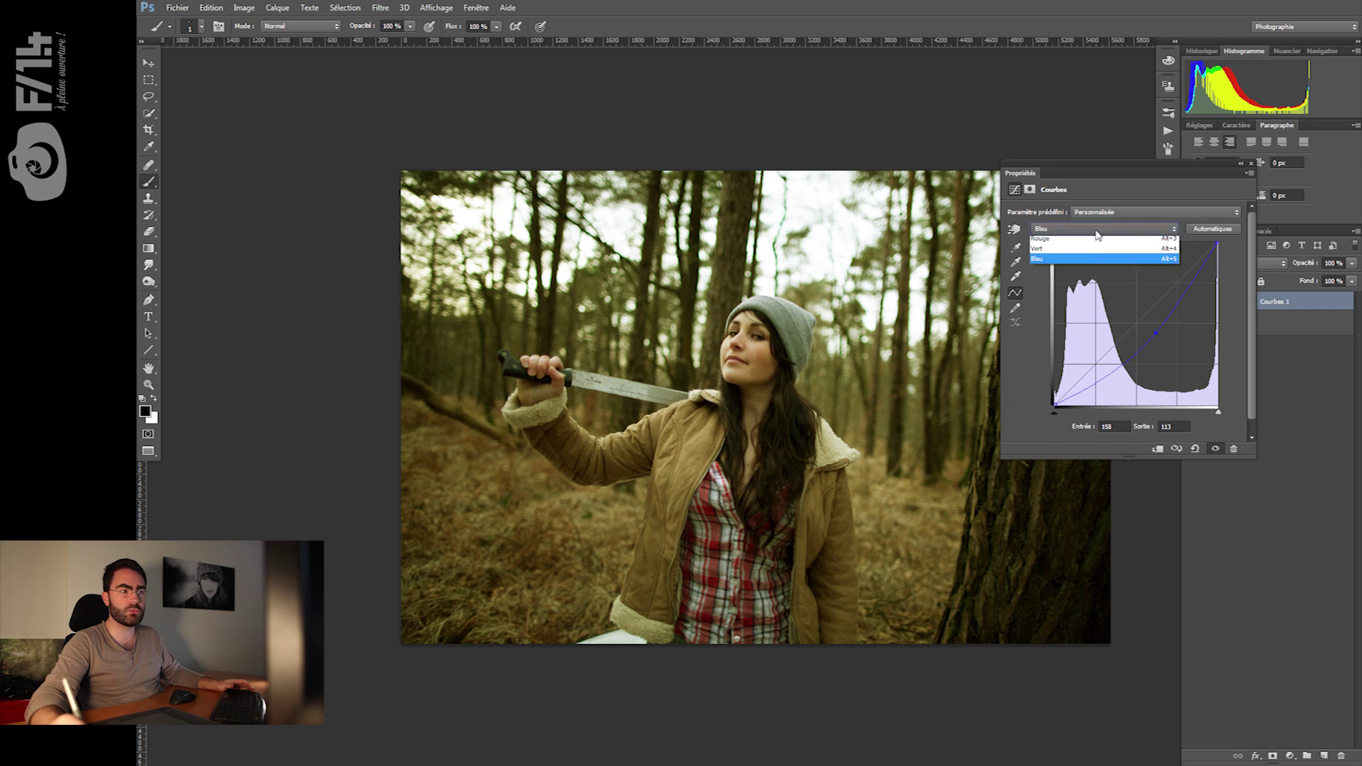
pyautogui.click(1082, 254)
pyautogui.moveTo(1131, 325); pyautogui.dragTo(1141, 328)
pyautogui.click(1110, 242)
pyautogui.click(1037, 256)
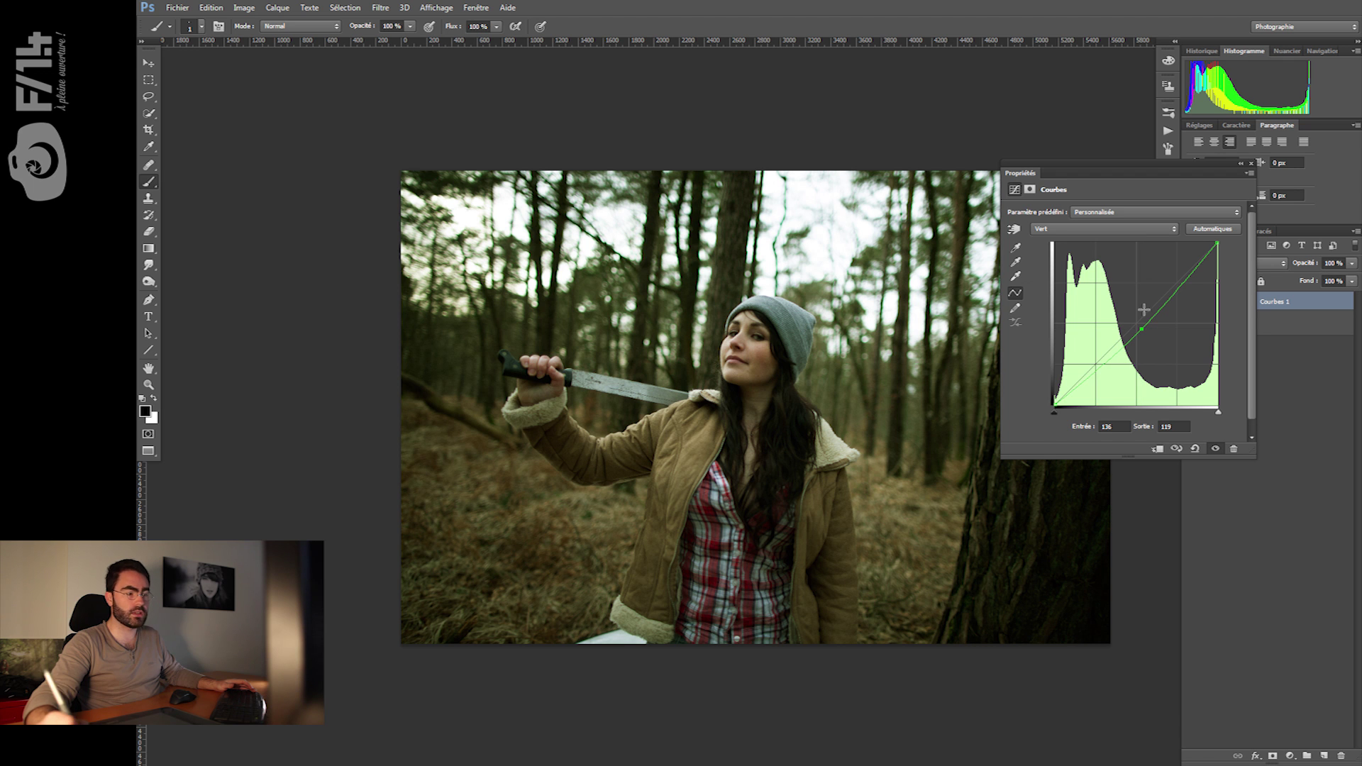
pyautogui.click(1195, 448)
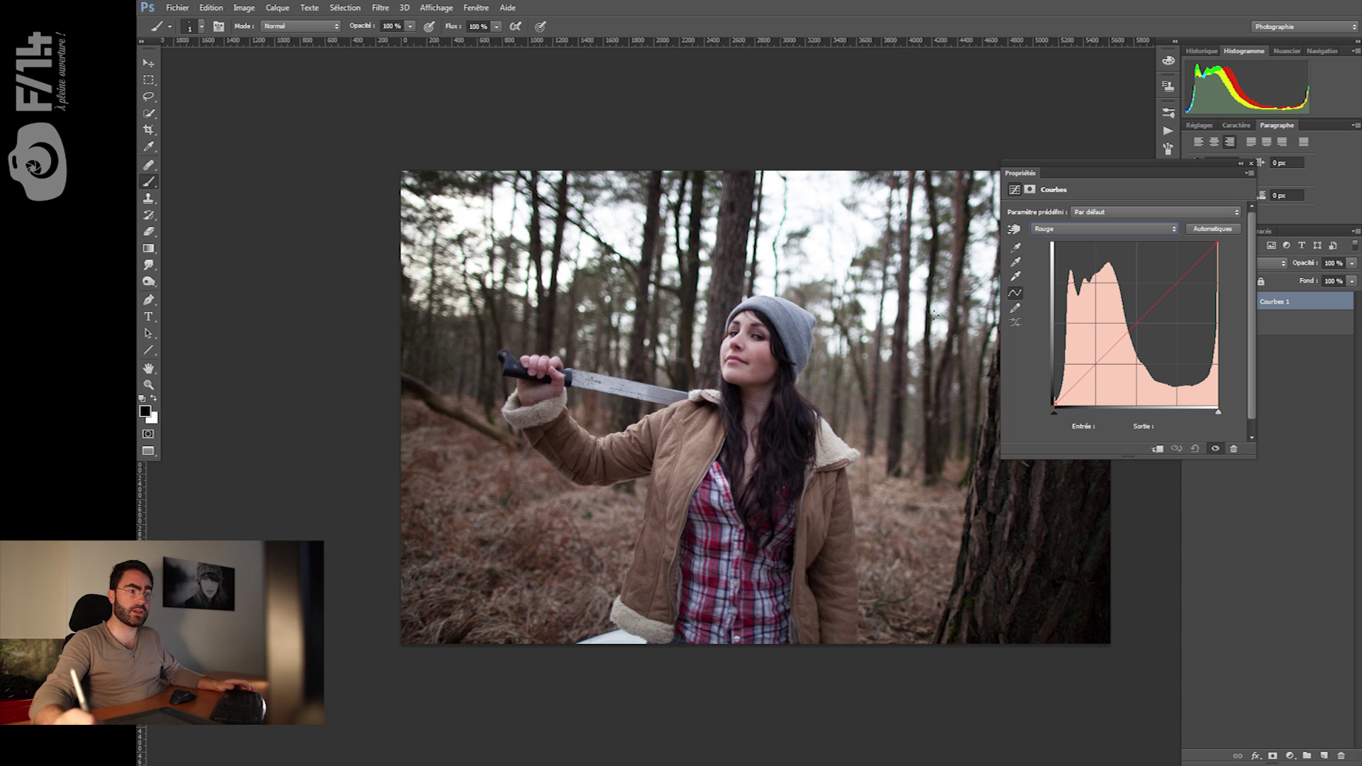
# Use the on-image adjustment tool on the hair to raise the Rouge curve to output 49 at input 37, and try reshaping its midtones.
pyautogui.press('i')
pyautogui.moveTo(784, 420); pyautogui.dragTo(779, 417)
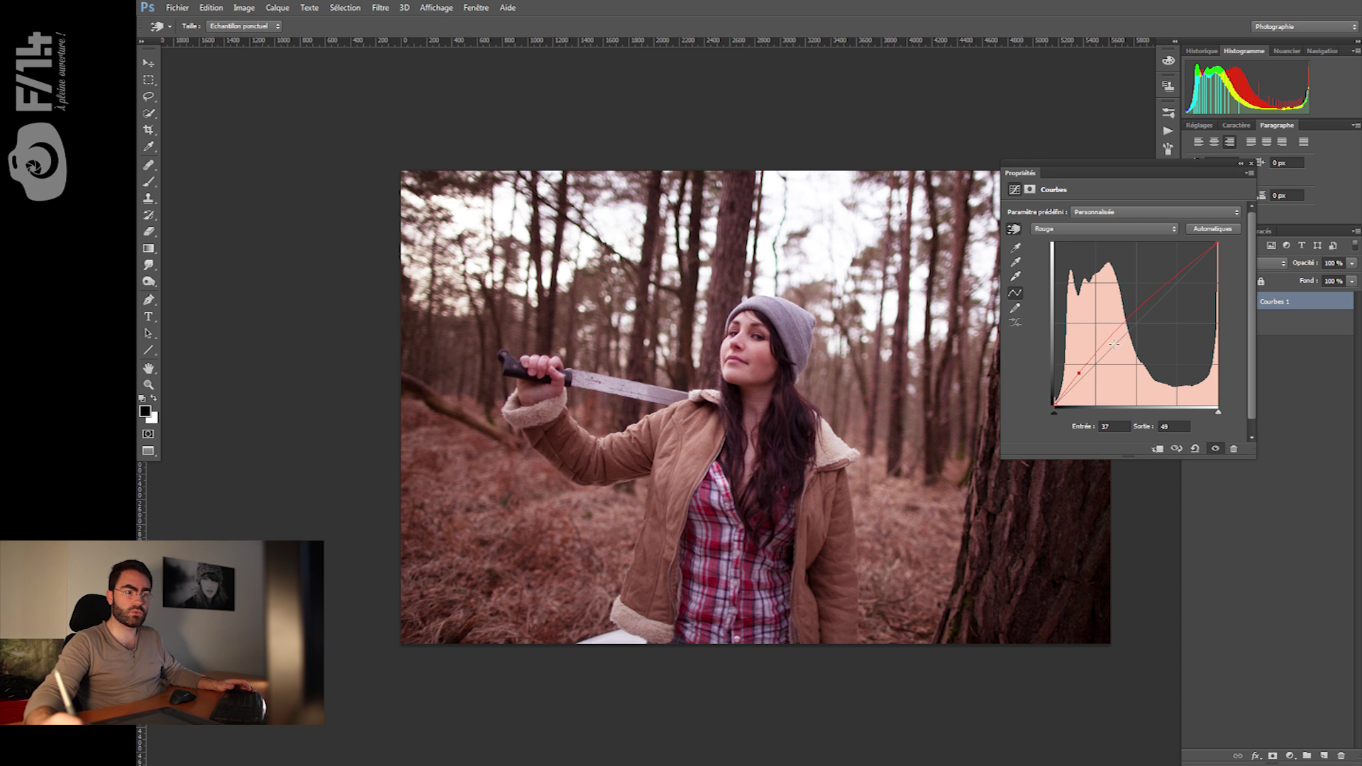
pyautogui.moveTo(1116, 333); pyautogui.dragTo(1158, 299)
# Try an on-image Bleu boost on the shirt, keep the highlights raised, and anchor the curve's midtones and shadows near the diagonal.
pyautogui.click(1103, 226)
pyautogui.click(1082, 279)
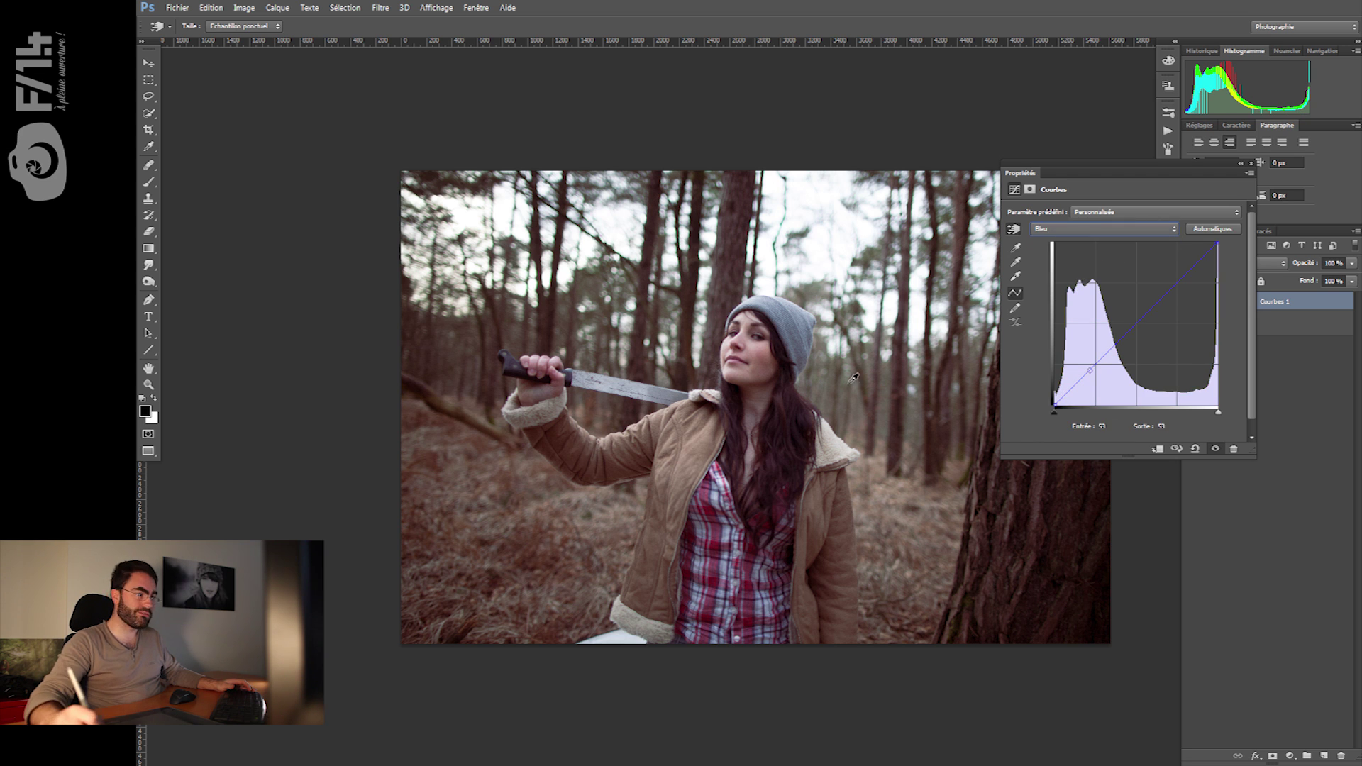
pyautogui.moveTo(718, 489); pyautogui.dragTo(745, 468)
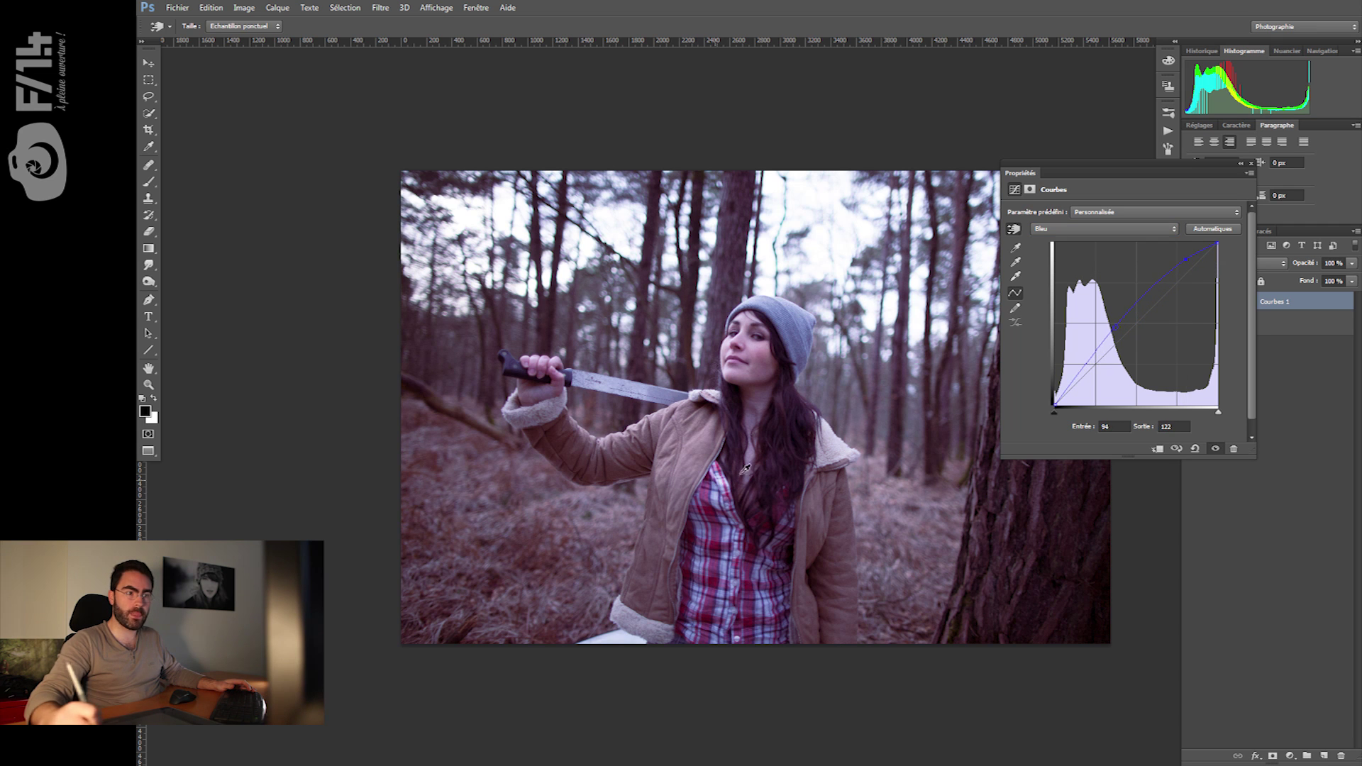
pyautogui.moveTo(1120, 322); pyautogui.dragTo(1134, 326)
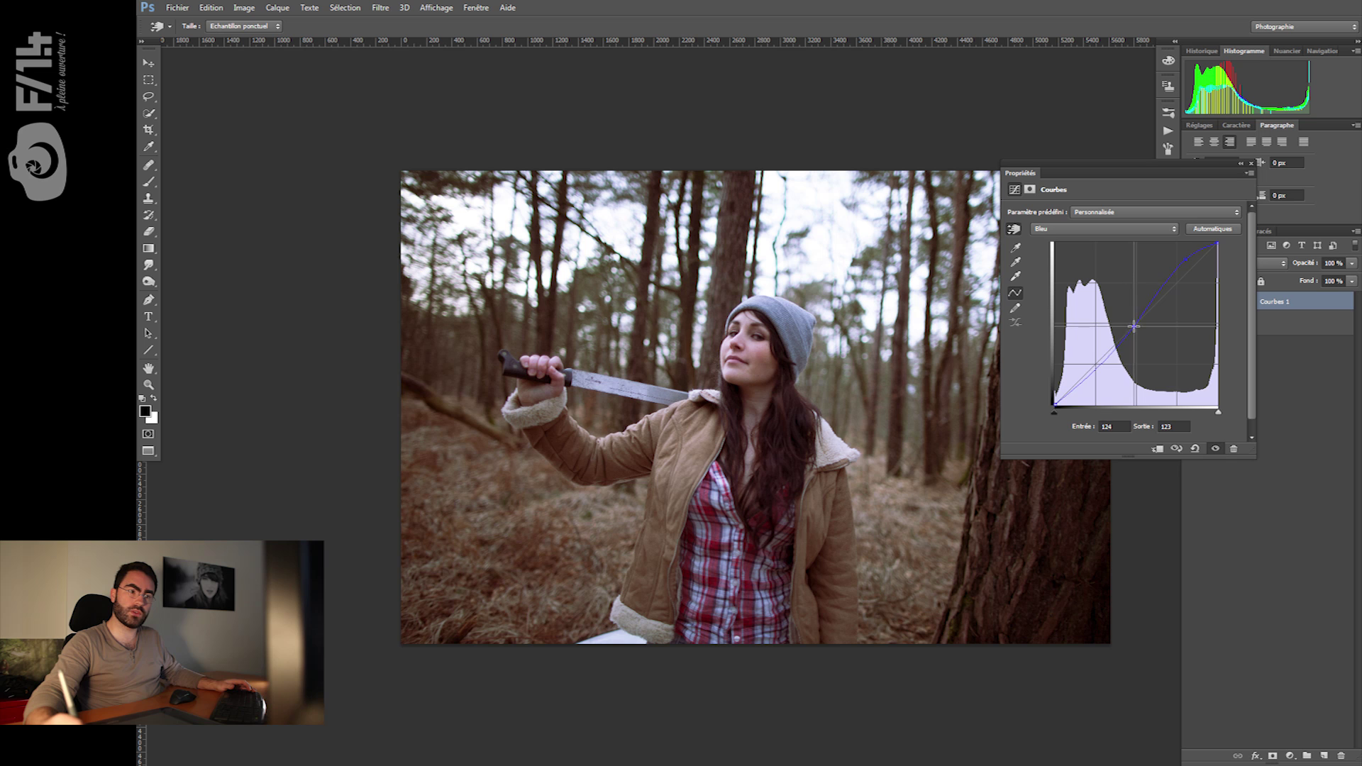
pyautogui.click(1100, 360)
pyautogui.click(1121, 338)
pyautogui.moveTo(1121, 338); pyautogui.dragTo(1121, 338)
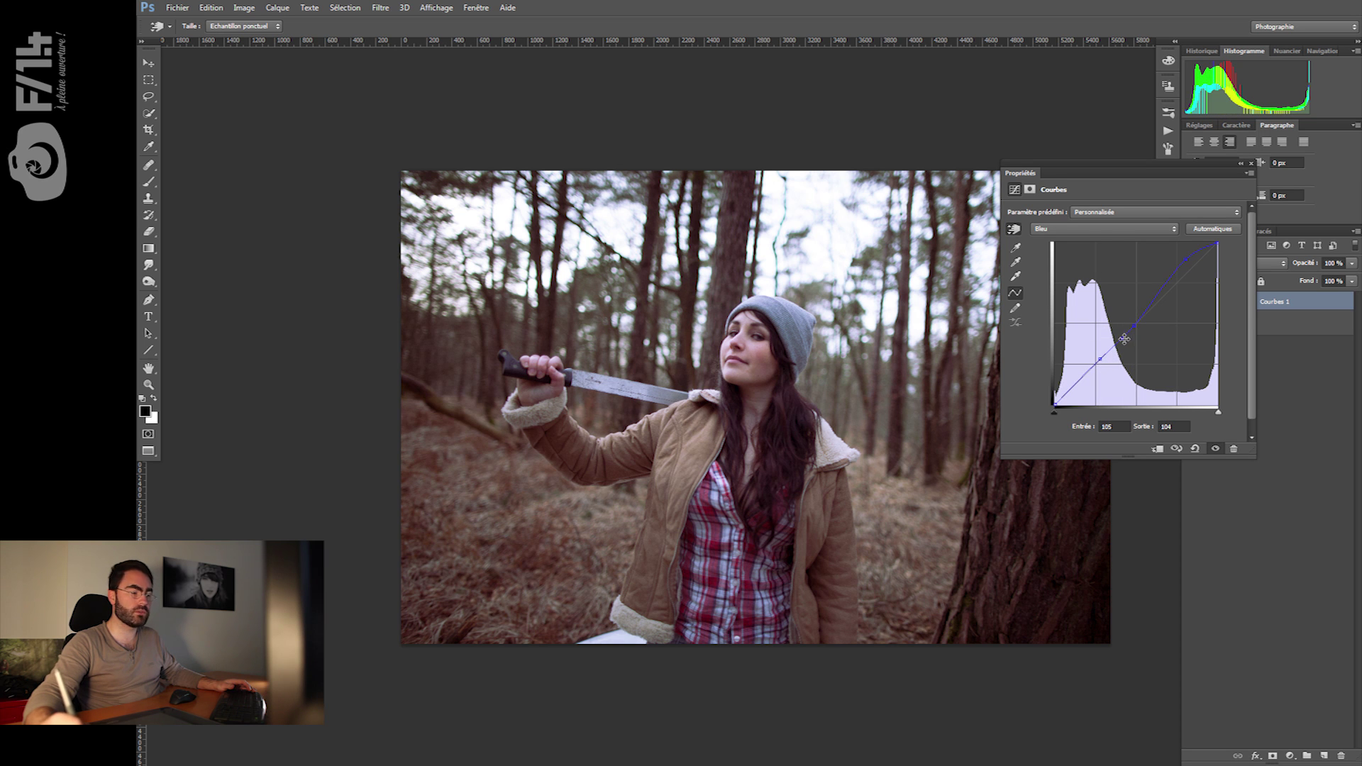
# Move the curve properties clear of the layer list and compare the portrait with Courbes 1 hidden and shown.
pyautogui.moveTo(1186, 173); pyautogui.dragTo(1098, 163)
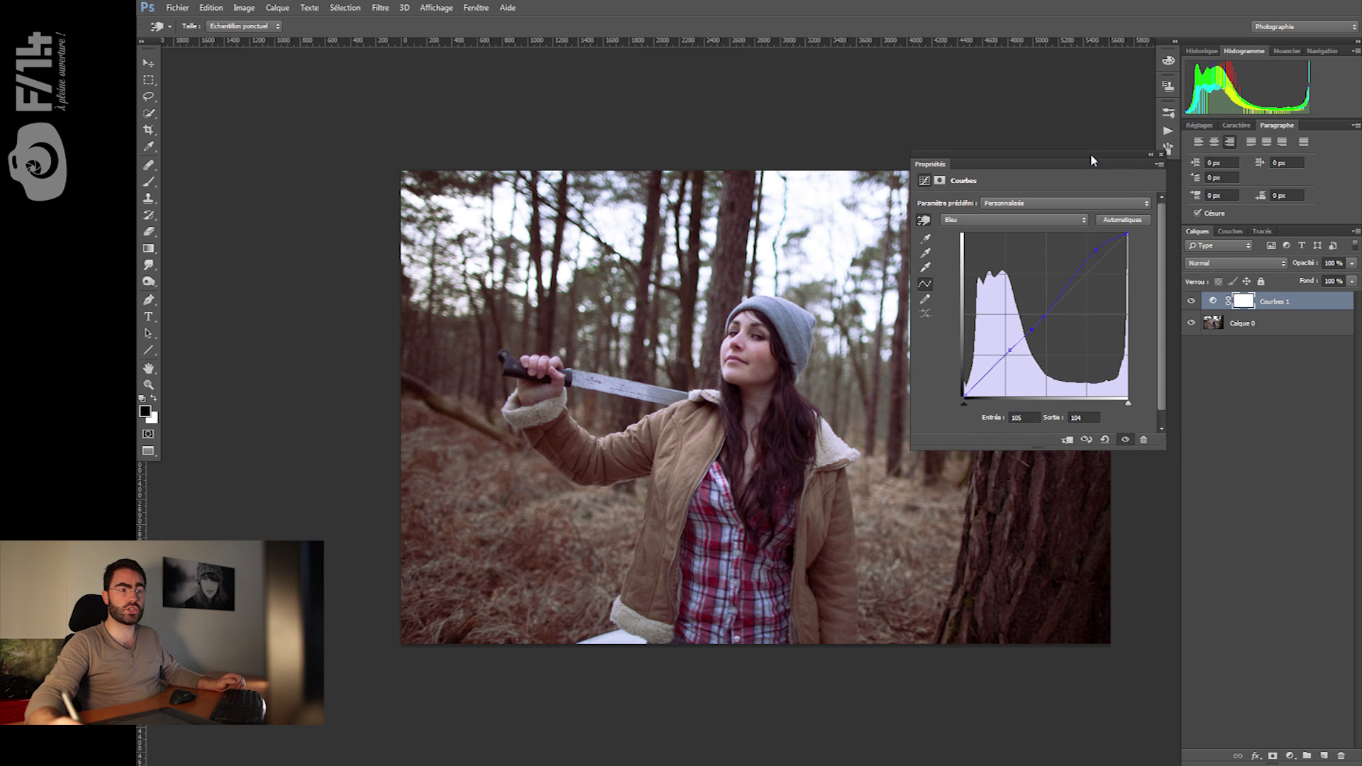
pyautogui.click(1192, 301)
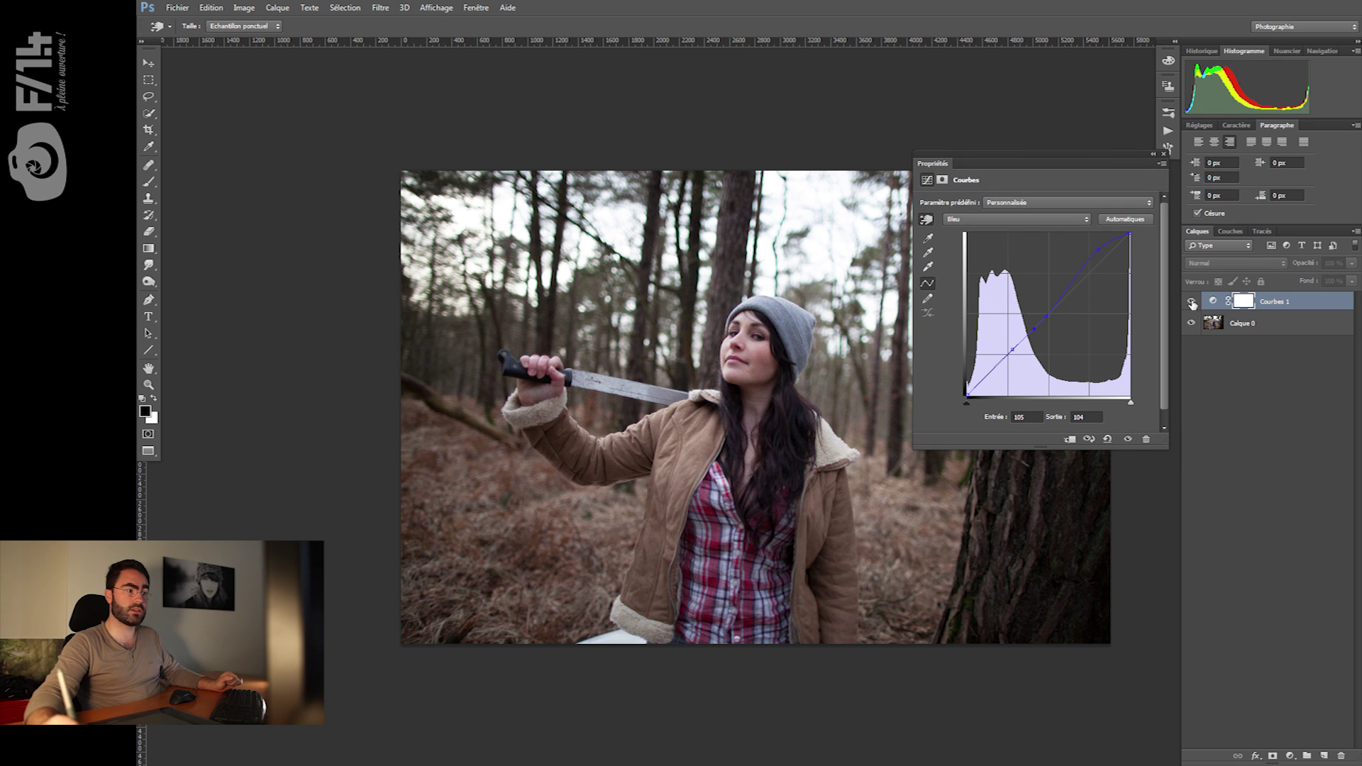
pyautogui.click(1192, 302)
pyautogui.click(1192, 303)
pyautogui.click(1192, 305)
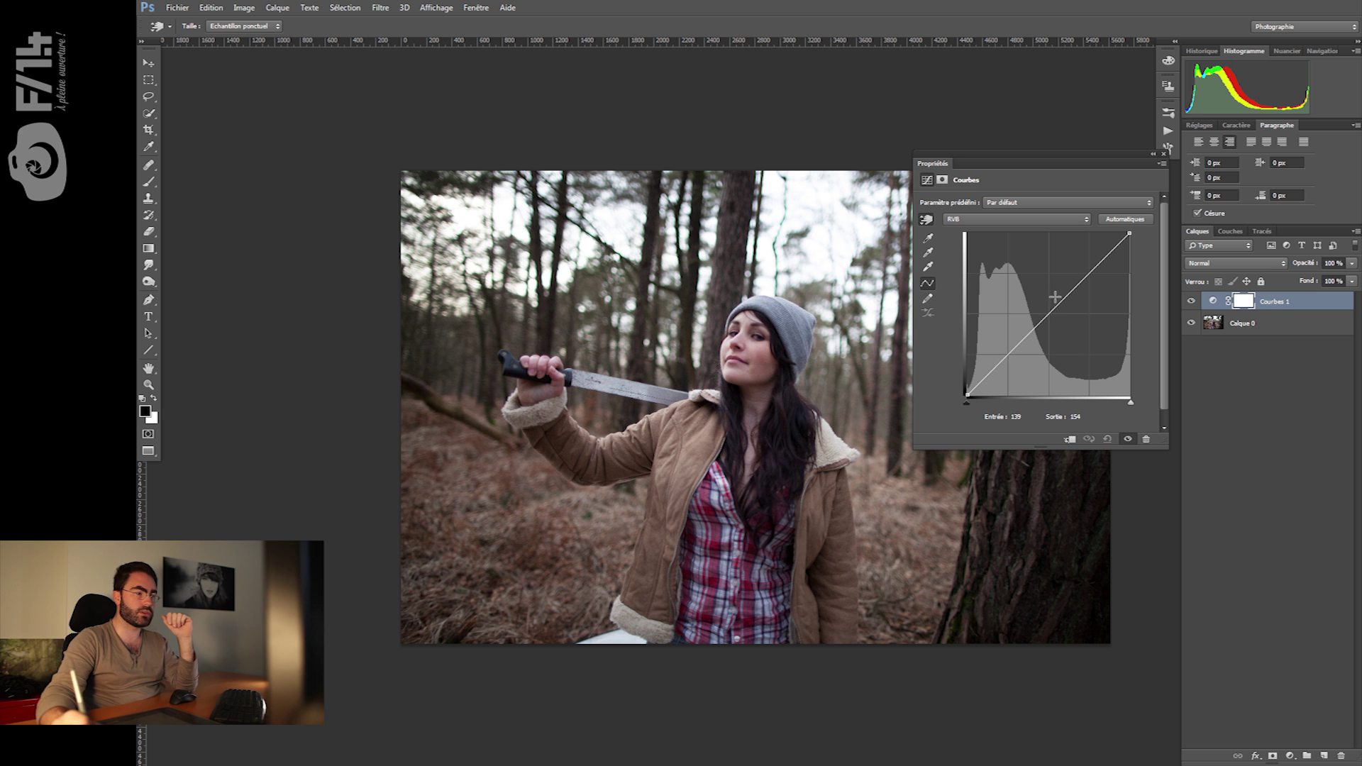
# Dock the floating Propriétés panel in the same group as Réglages, above the layers.
pyautogui.moveTo(1049, 164); pyautogui.dragTo(1107, 188)
pyautogui.moveTo(1007, 190); pyautogui.dragTo(1233, 127)
pyautogui.moveTo(1319, 126); pyautogui.dragTo(1245, 124)
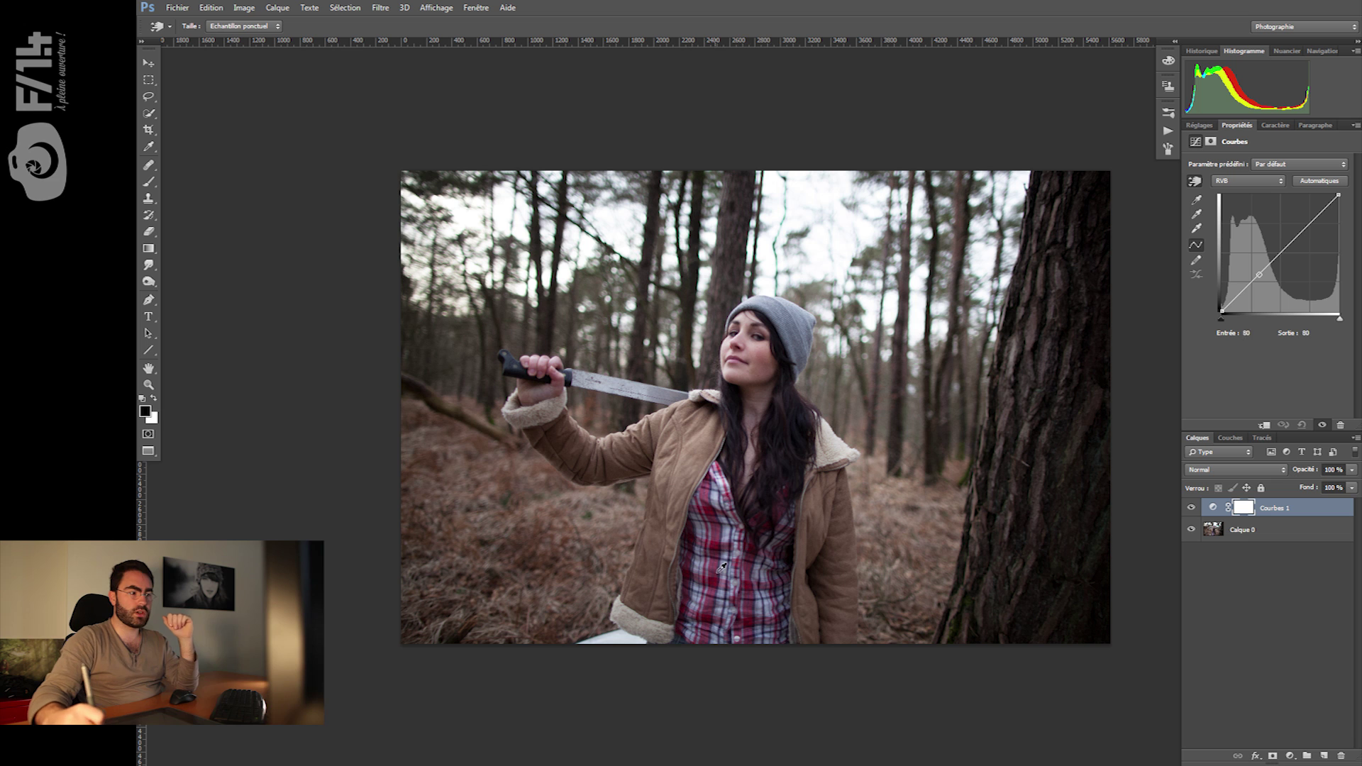
# In Courbes 1, raise the Rouge curve to output 128 at input 107, and on RVB lower the shadows with a point at input 163, output 164.
pyautogui.click(1247, 181)
pyautogui.click(1249, 200)
pyautogui.moveTo(1270, 264); pyautogui.dragTo(1271, 254)
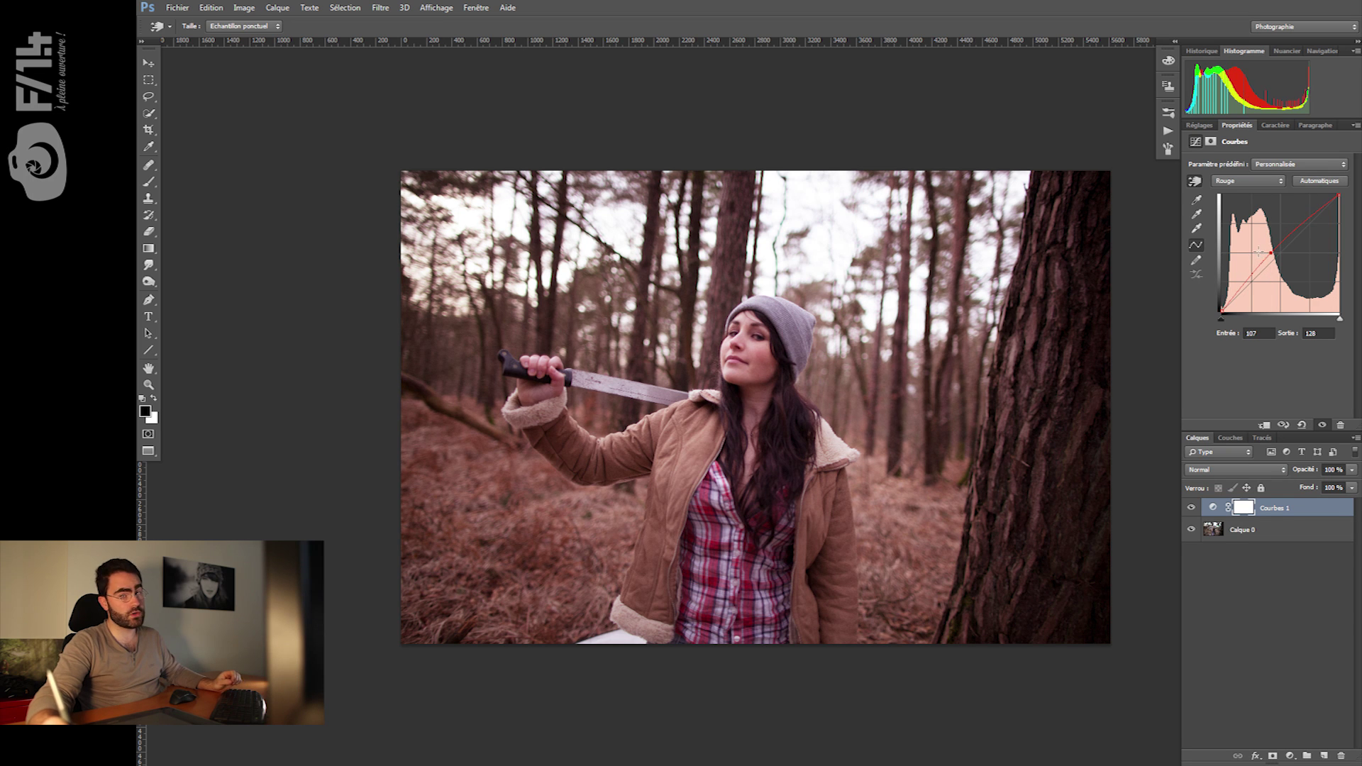
pyautogui.click(1256, 183)
pyautogui.click(1248, 183)
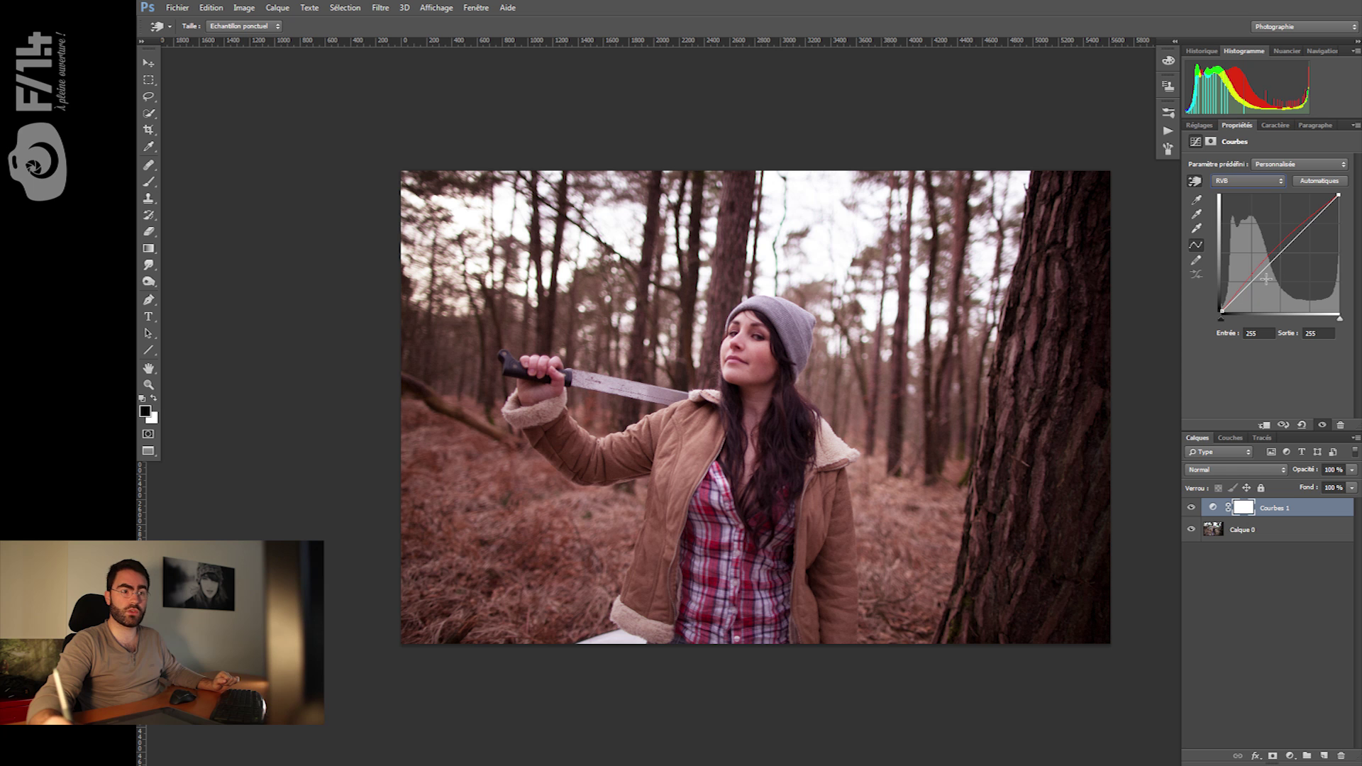
pyautogui.moveTo(1256, 280); pyautogui.dragTo(1257, 283)
pyautogui.moveTo(1296, 241); pyautogui.dragTo(1296, 235)
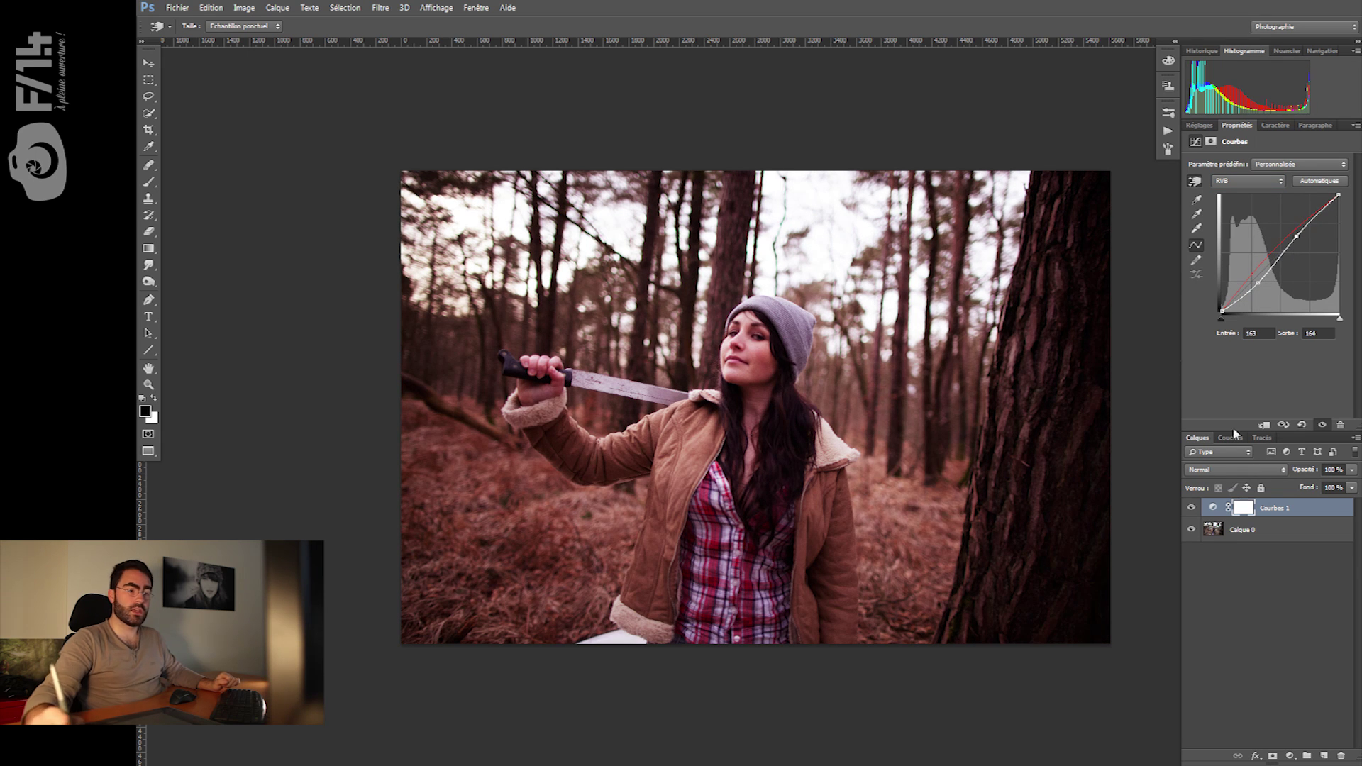
# Select the layer mask of Courbes 1 and invert it to black.
pyautogui.click(1238, 508)
pyautogui.press('b')
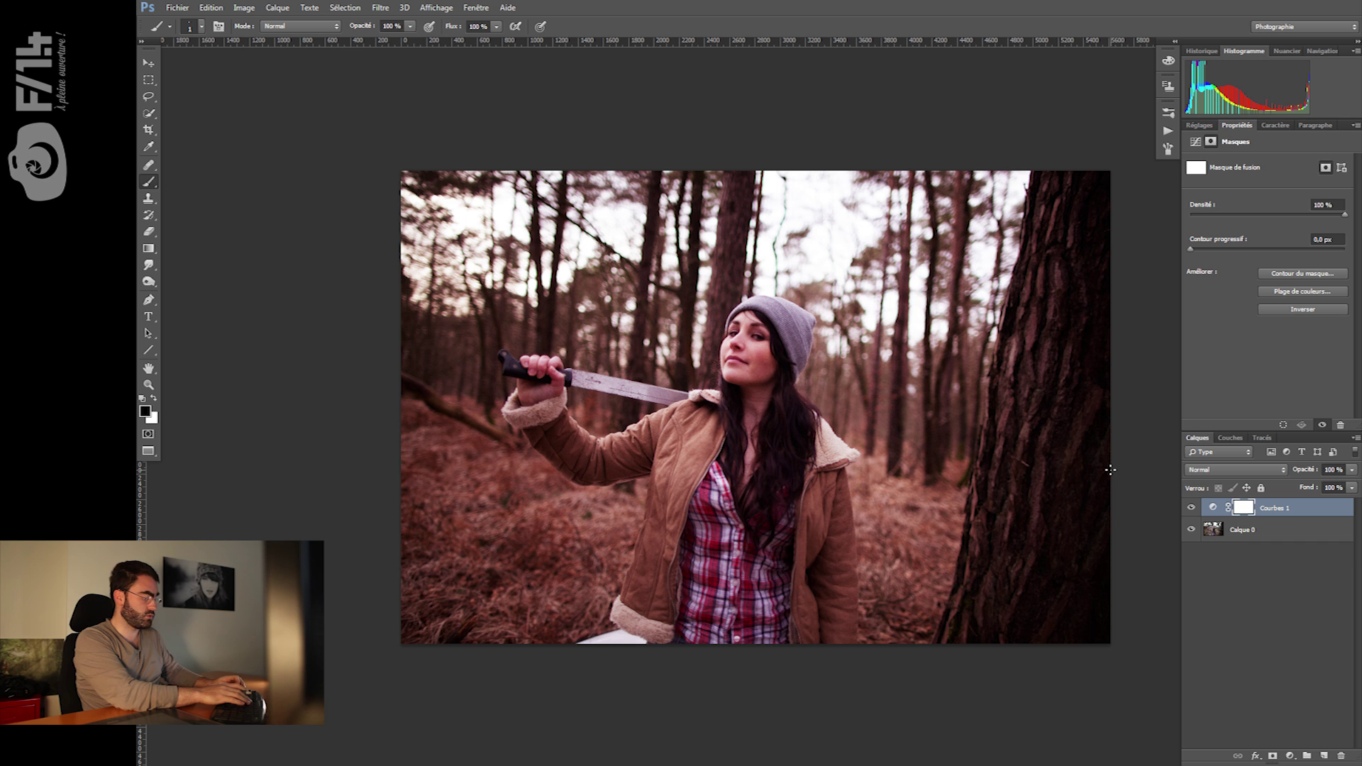
pyautogui.hotkey('ctrl', 'i')
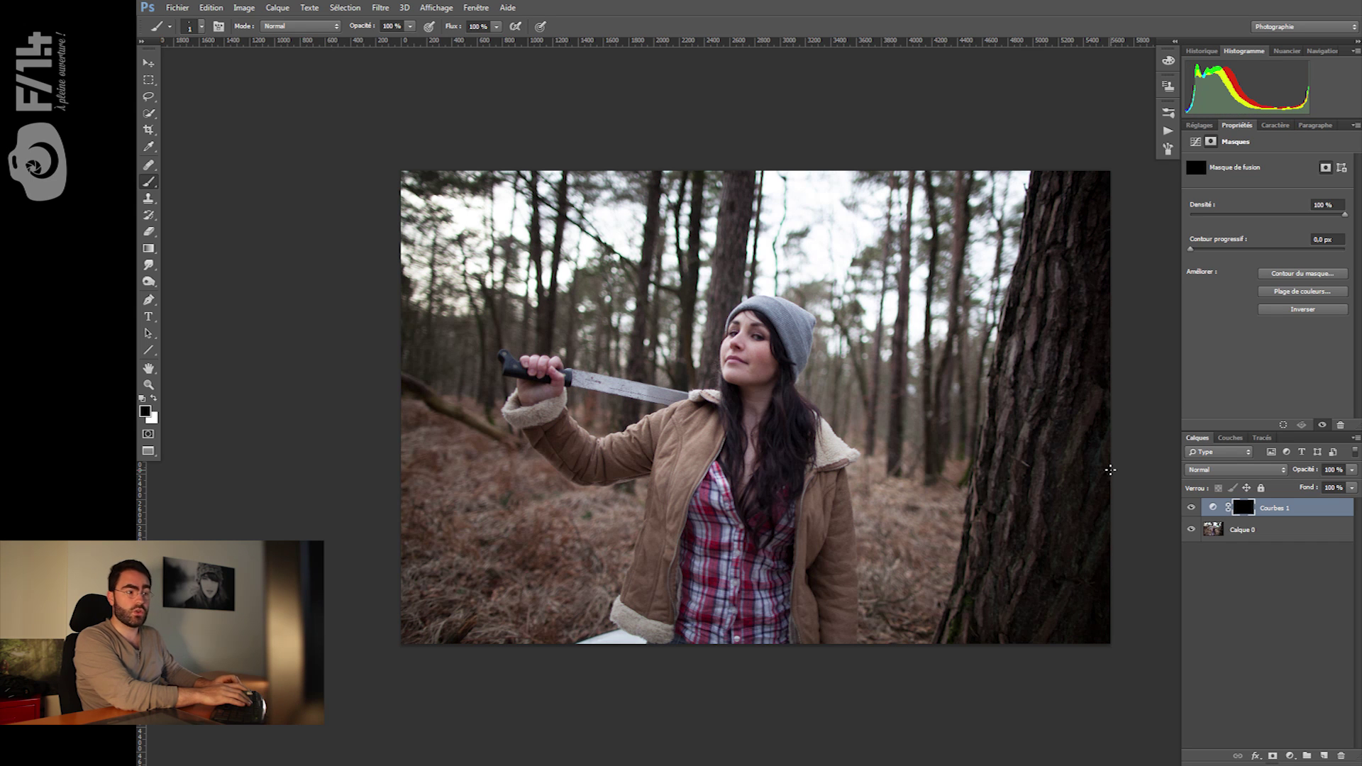
# Paint white over the plaid shirt on the Courbes 1 mask with a 173 px brush, and compare the layer hidden and shown.
pyautogui.moveTo(745, 419)
pyautogui.mouseDown()
pyautogui.moveTo(773, 417)
pyautogui.moveTo(710, 388)
pyautogui.mouseUp()
pyautogui.moveTo(765, 468); pyautogui.dragTo(784, 468)
pyautogui.press('x')
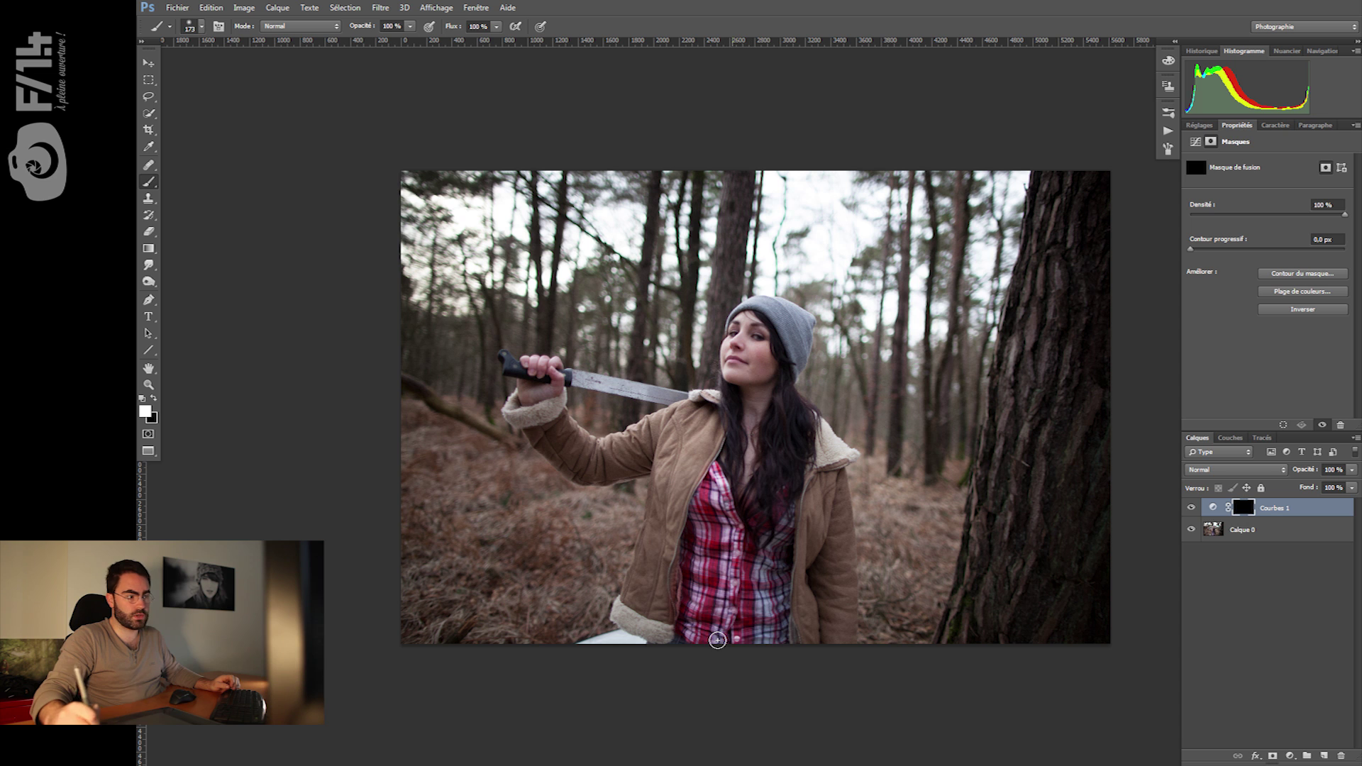
pyautogui.moveTo(699, 610); pyautogui.dragTo(674, 576)
pyautogui.press('x')
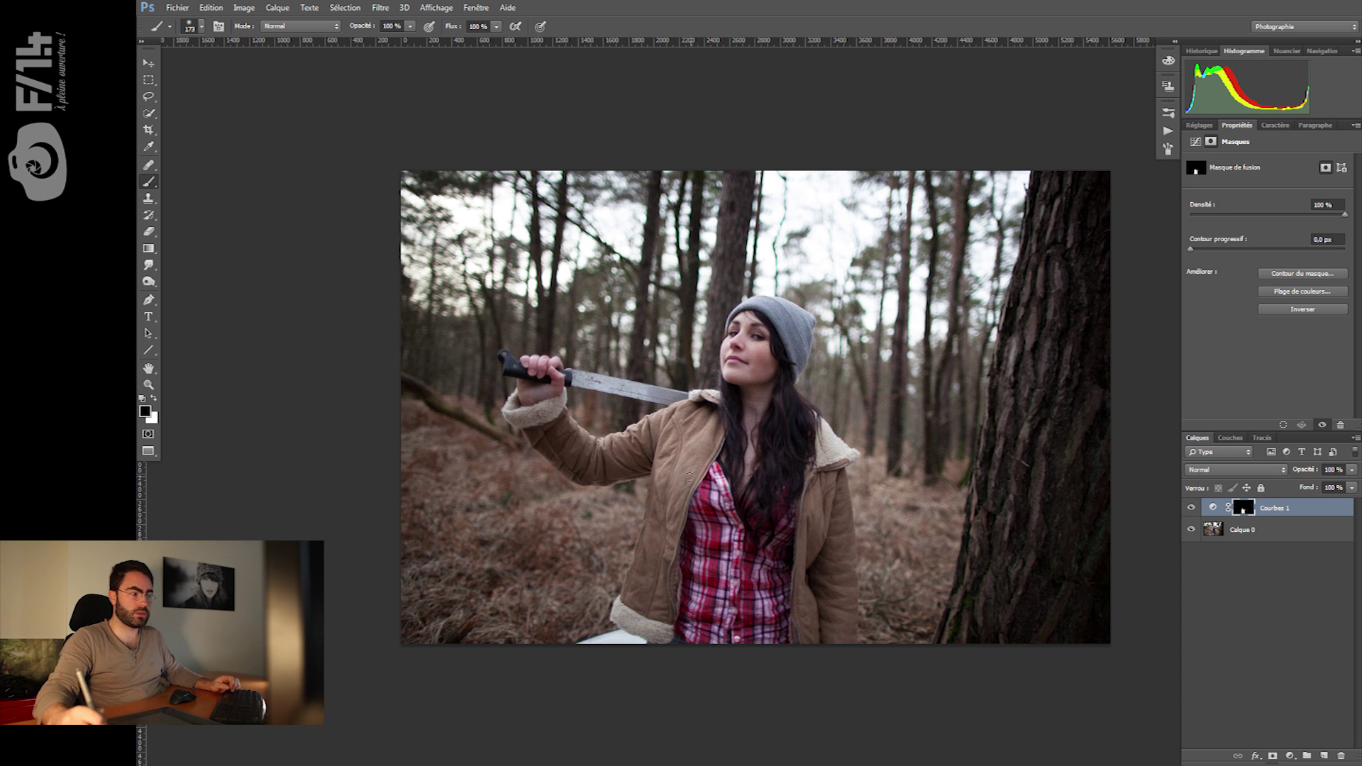
pyautogui.press('x')
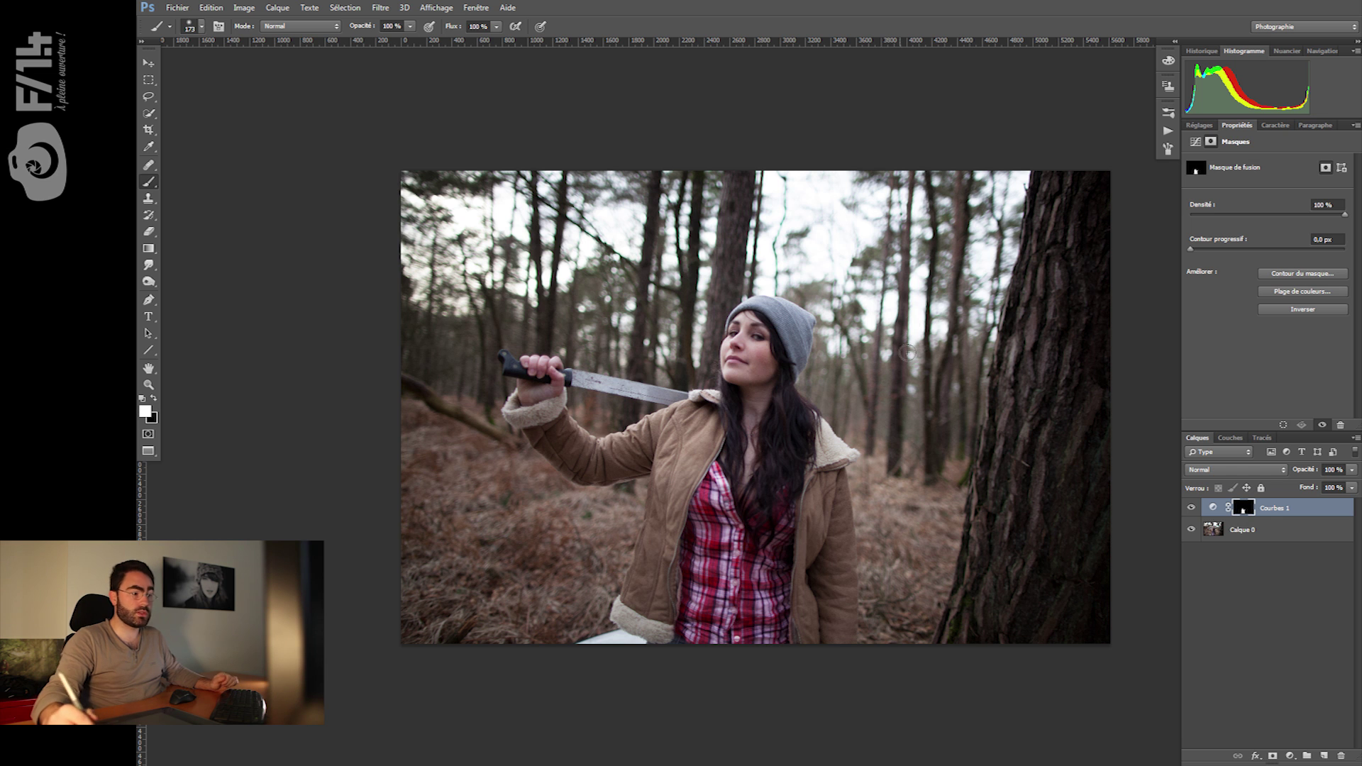
pyautogui.click(1191, 508)
pyautogui.click(1191, 508)
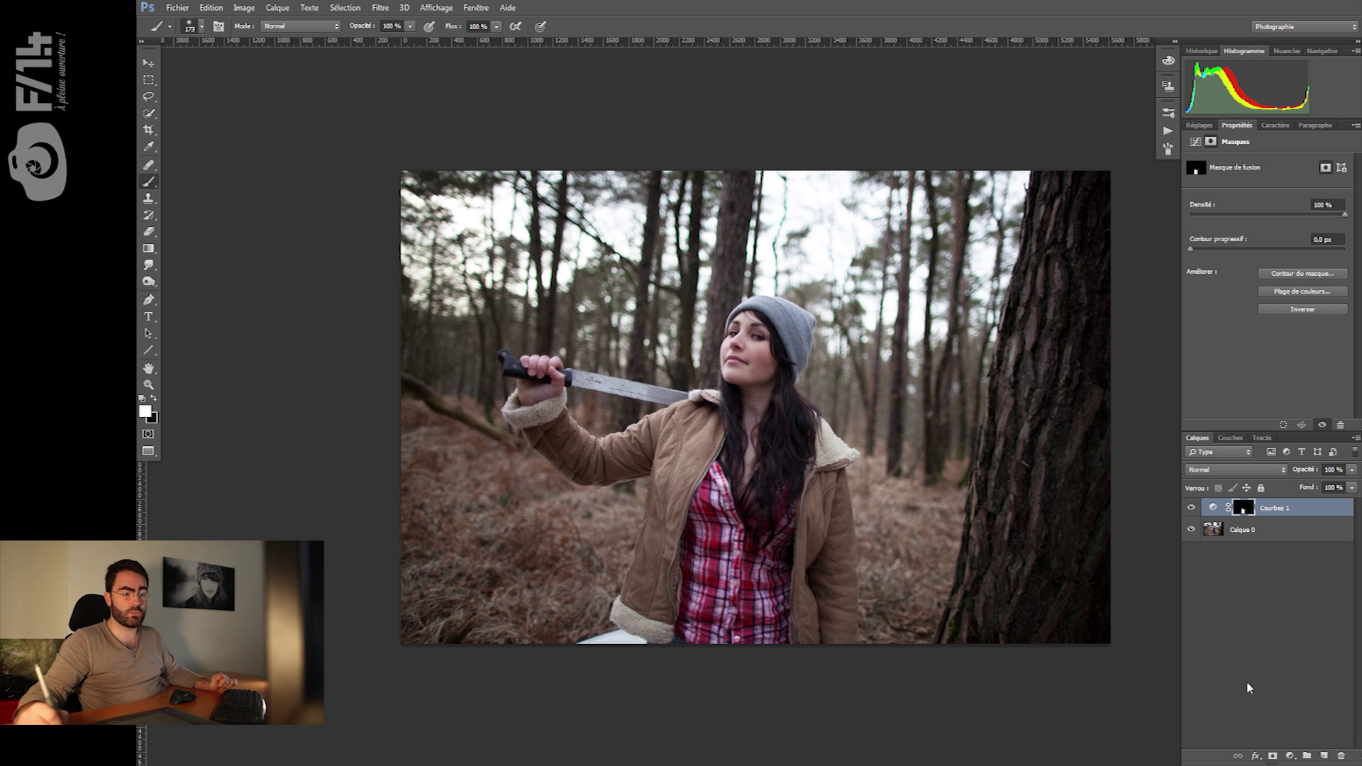
pyautogui.press('x')
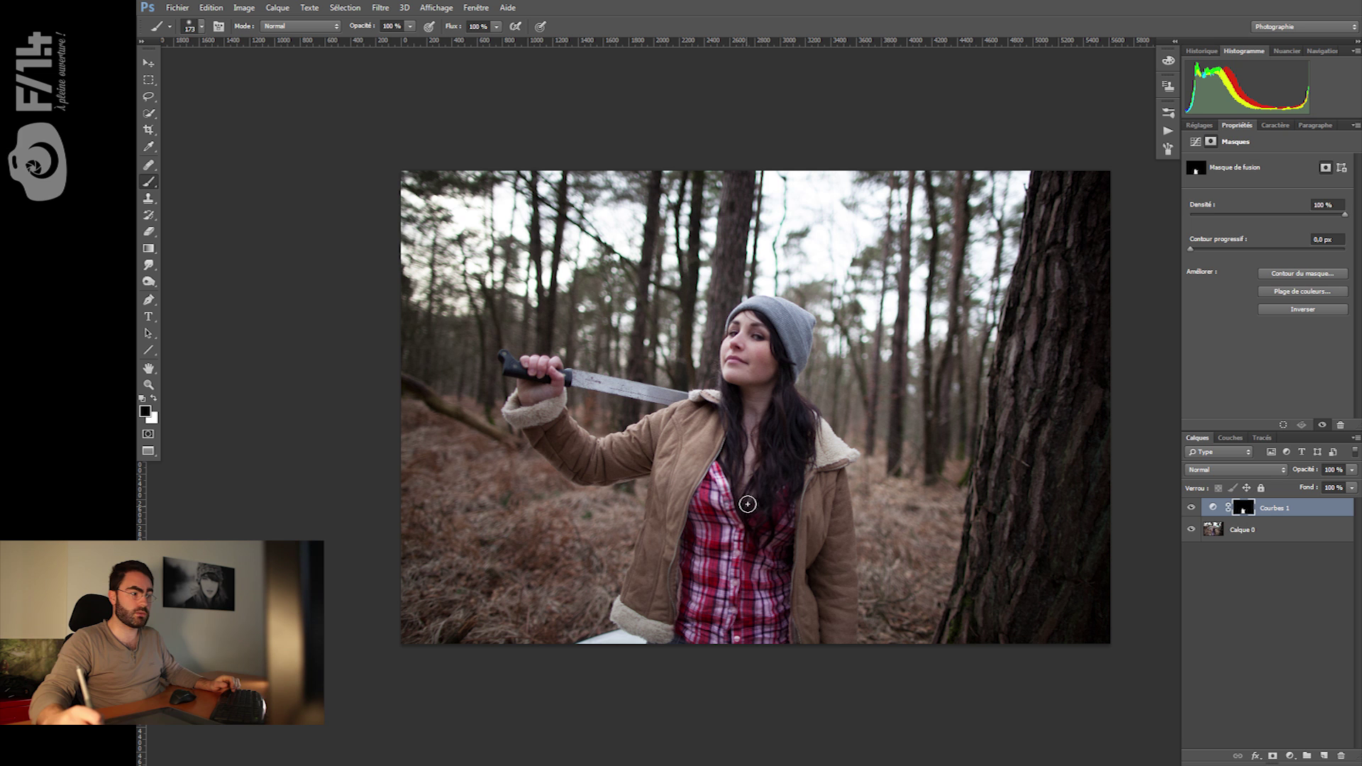
# Add a new Courbes adjustment layer above Courbes 1 and strongly raise its Vert curve.
pyautogui.click(1289, 756)
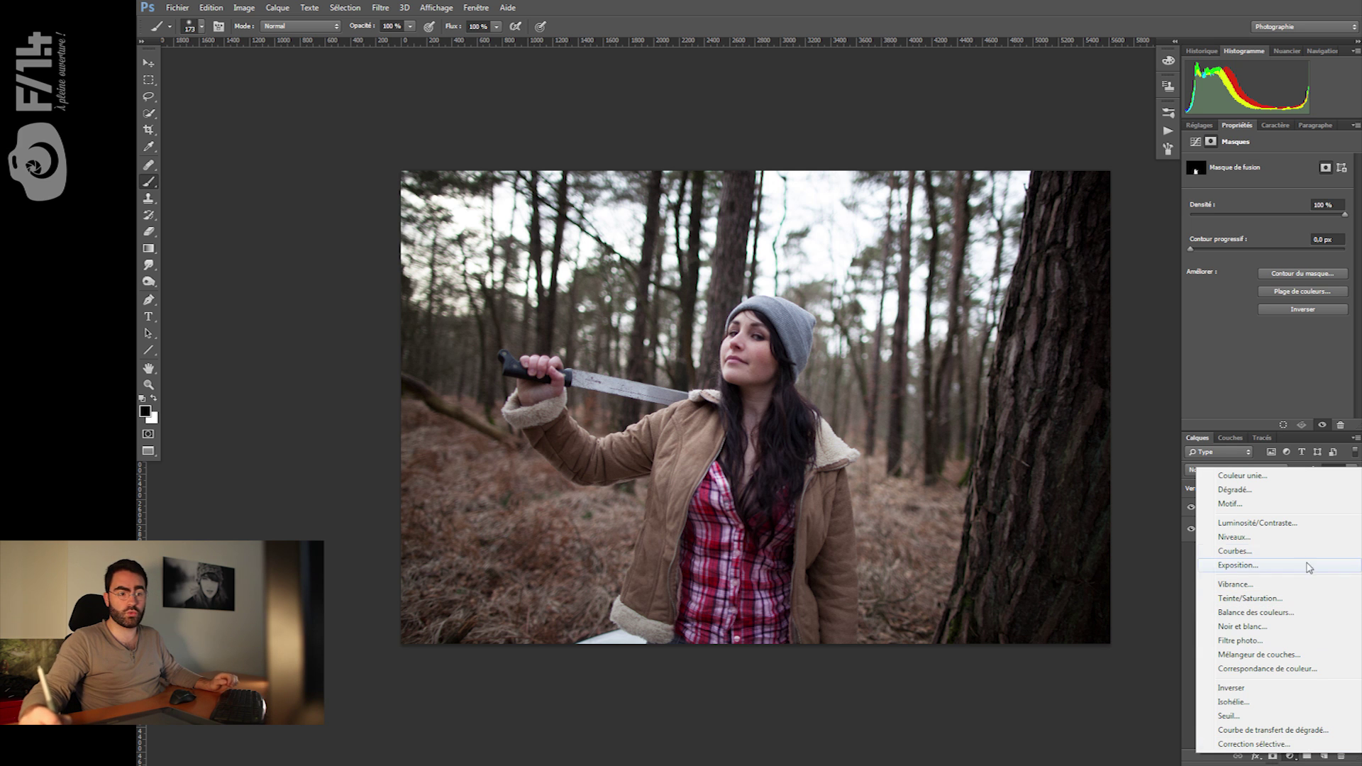
pyautogui.click(1267, 552)
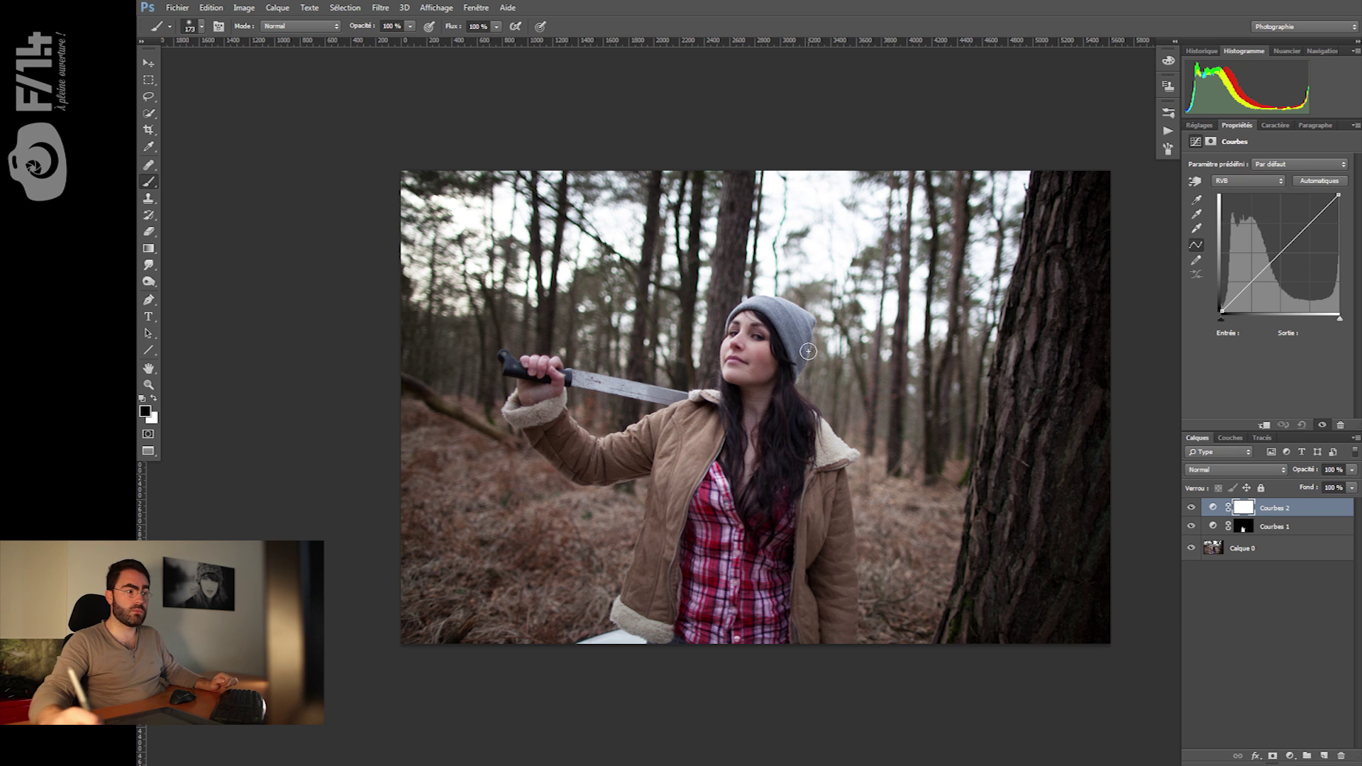
pyautogui.click(1273, 183)
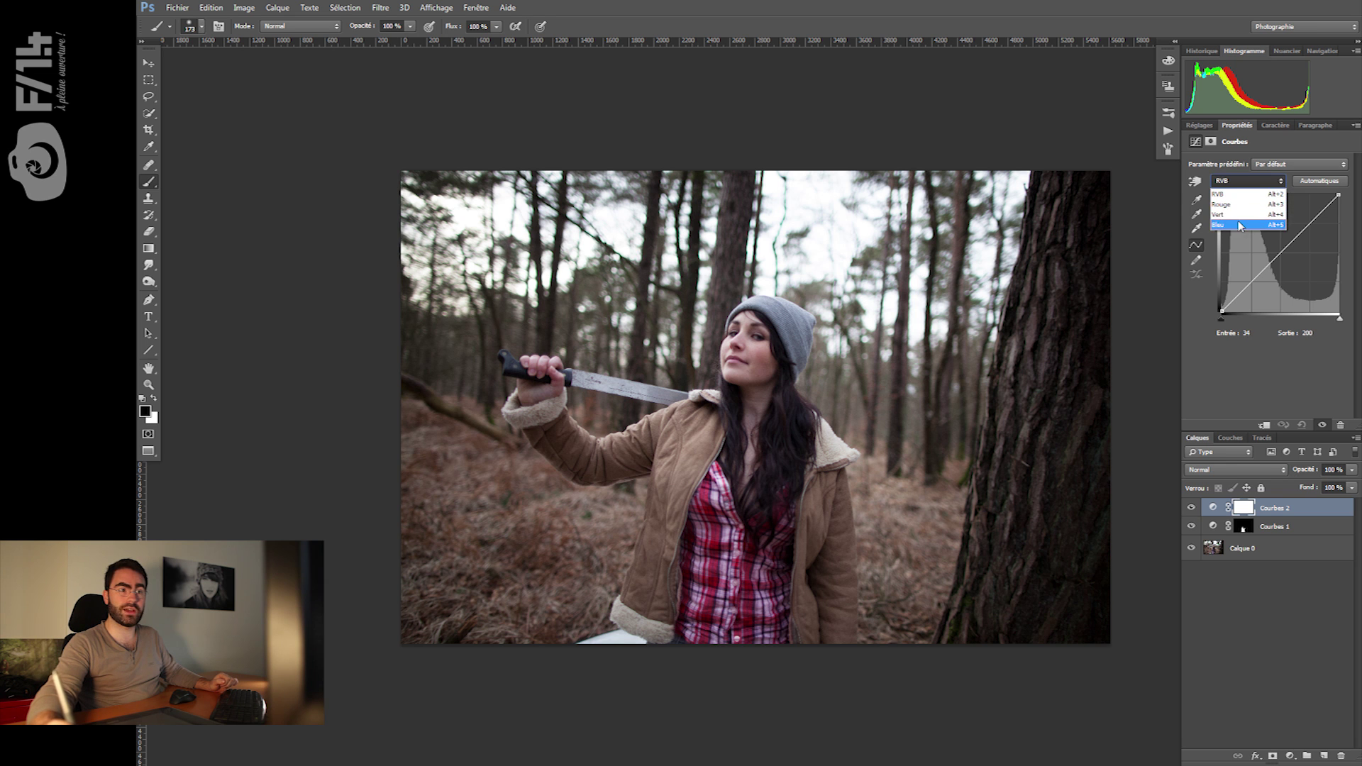
pyautogui.click(1240, 226)
pyautogui.click(1257, 183)
pyautogui.click(1240, 214)
pyautogui.moveTo(1256, 277); pyautogui.dragTo(1296, 265)
# In Courbes 2, lower the Bleu curve to output 101 at input 164 and the Rouge curve to output 110 at input 133.
pyautogui.click(1258, 182)
pyautogui.click(1240, 226)
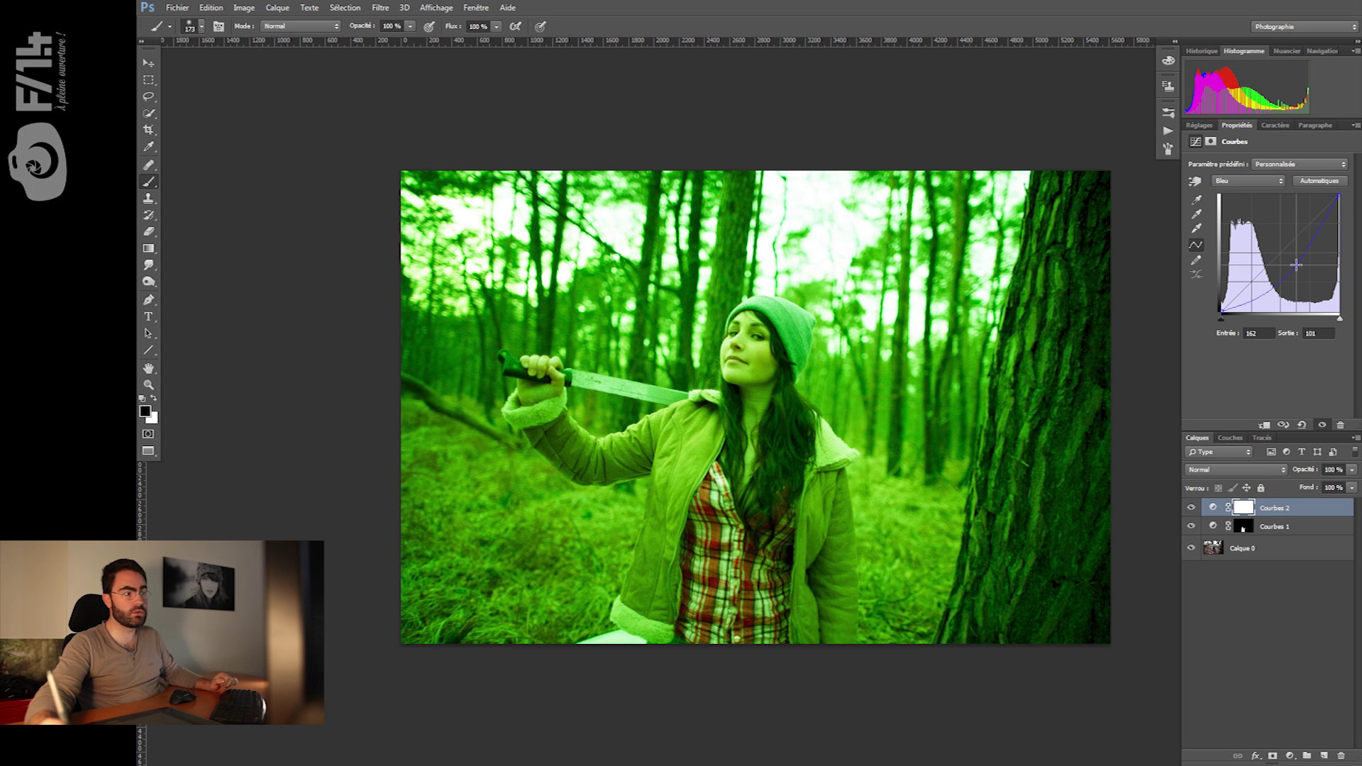
pyautogui.click(1249, 182)
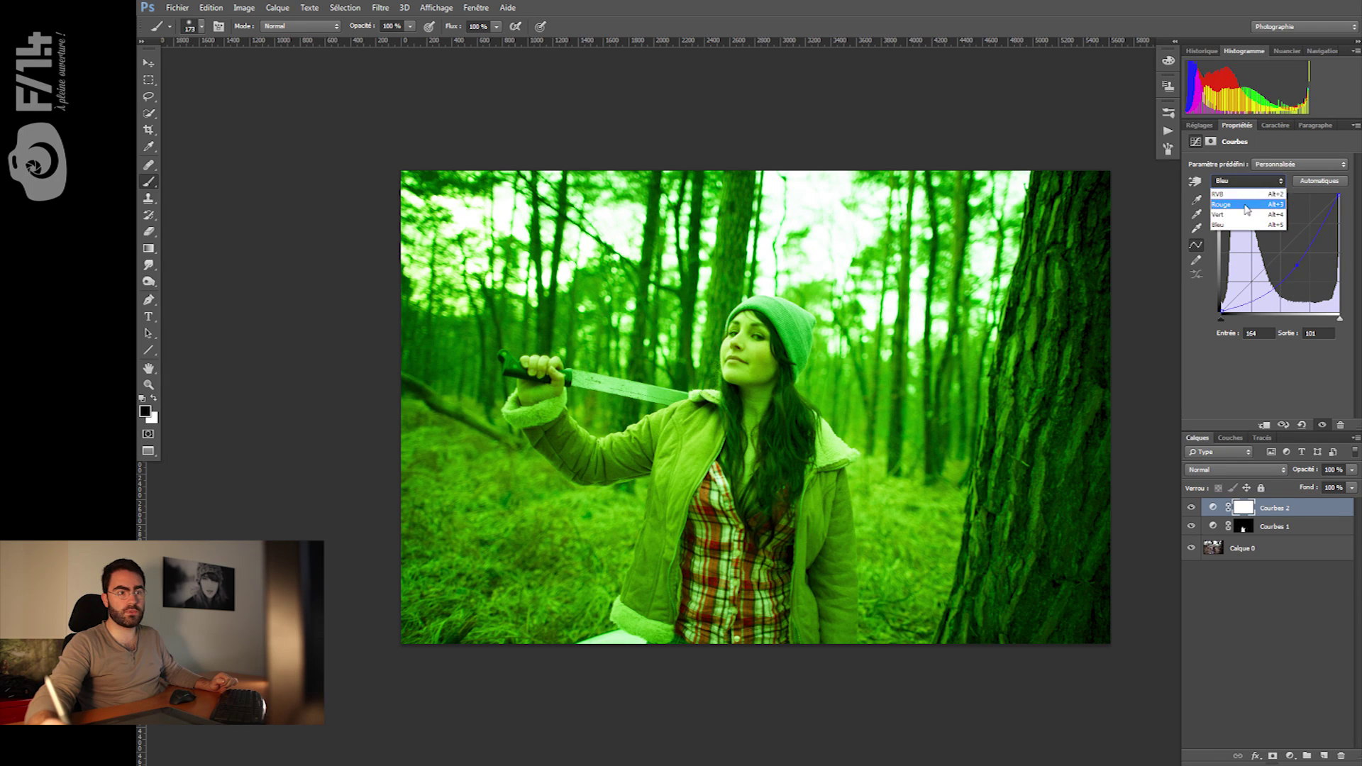
pyautogui.click(1240, 203)
pyautogui.moveTo(1284, 258); pyautogui.dragTo(1283, 261)
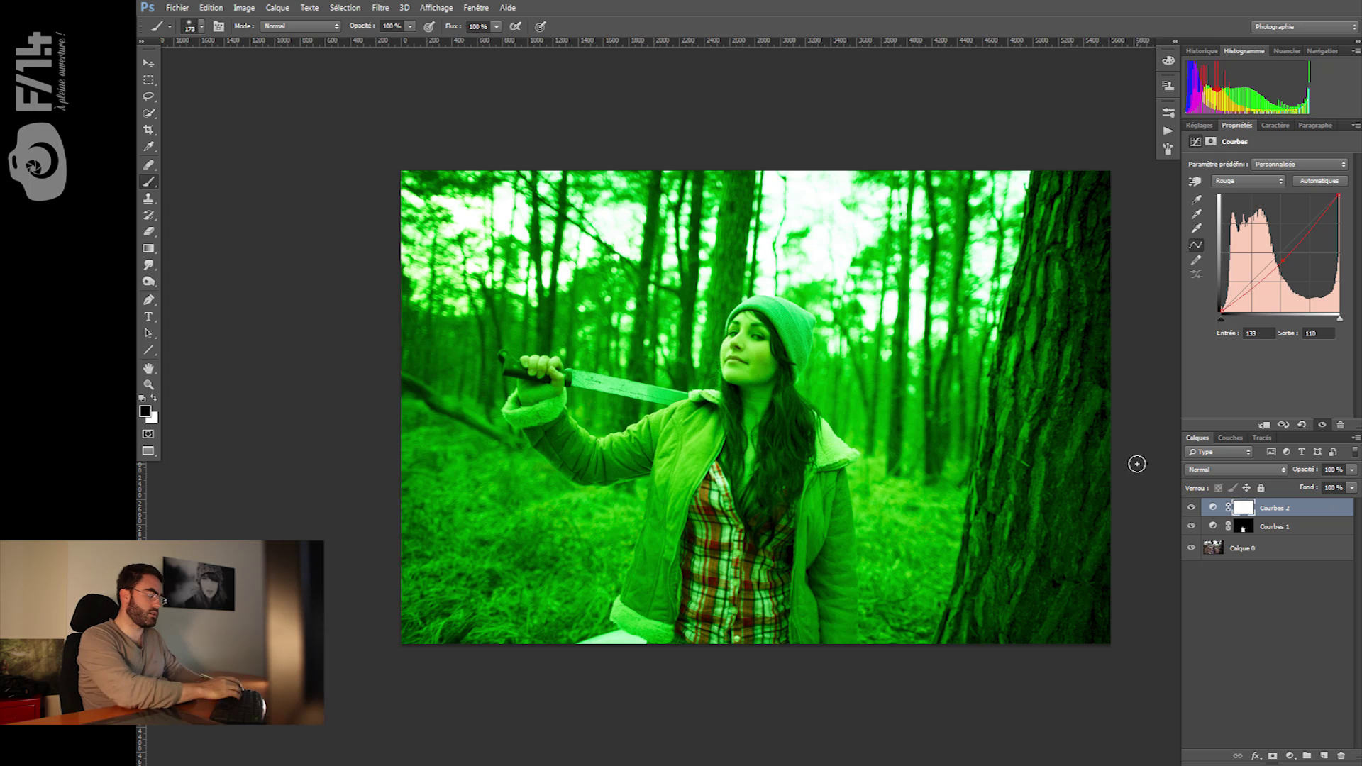
# Invert the Courbes 2 mask to black and paint white over the beanie with a smaller soft brush.
pyautogui.hotkey('ctrl', 'i')
pyautogui.press('[')
pyautogui.press('[')
pyautogui.press('[')
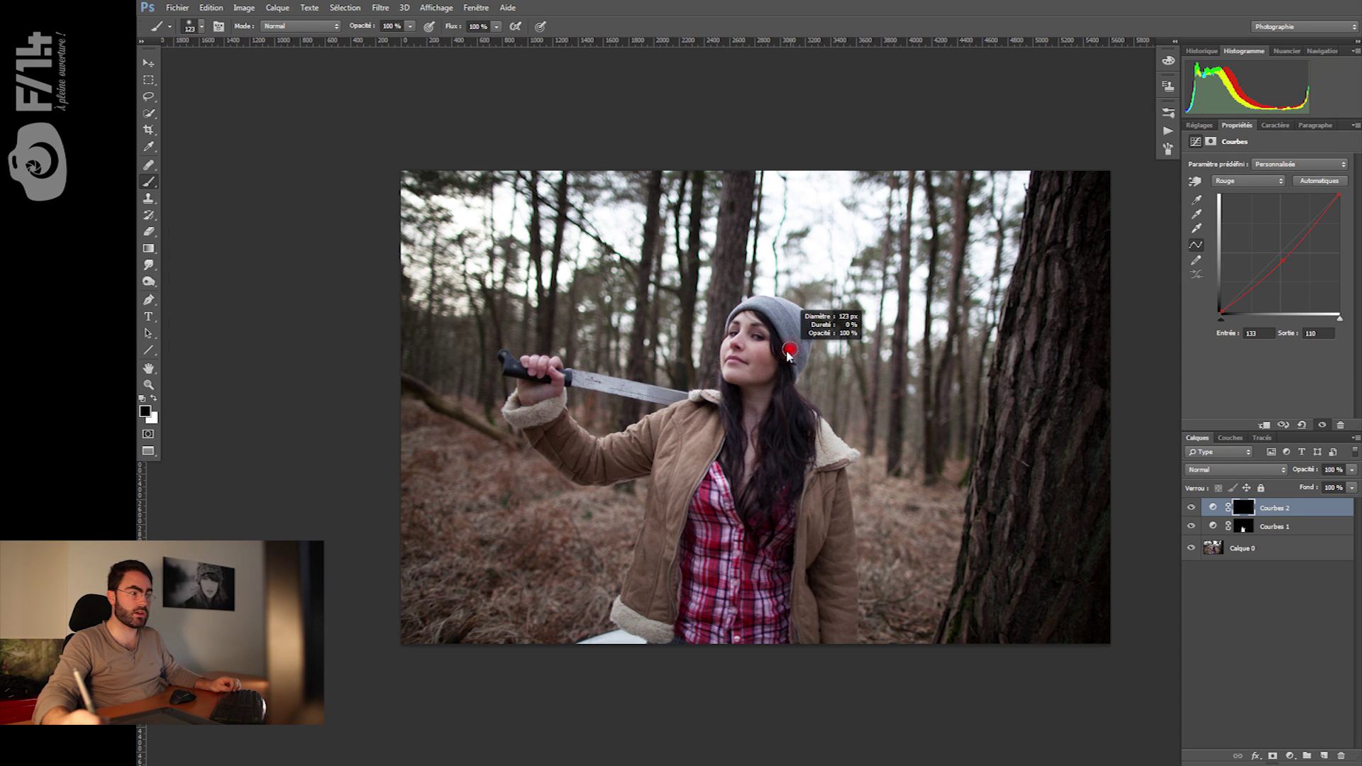
pyautogui.press('x')
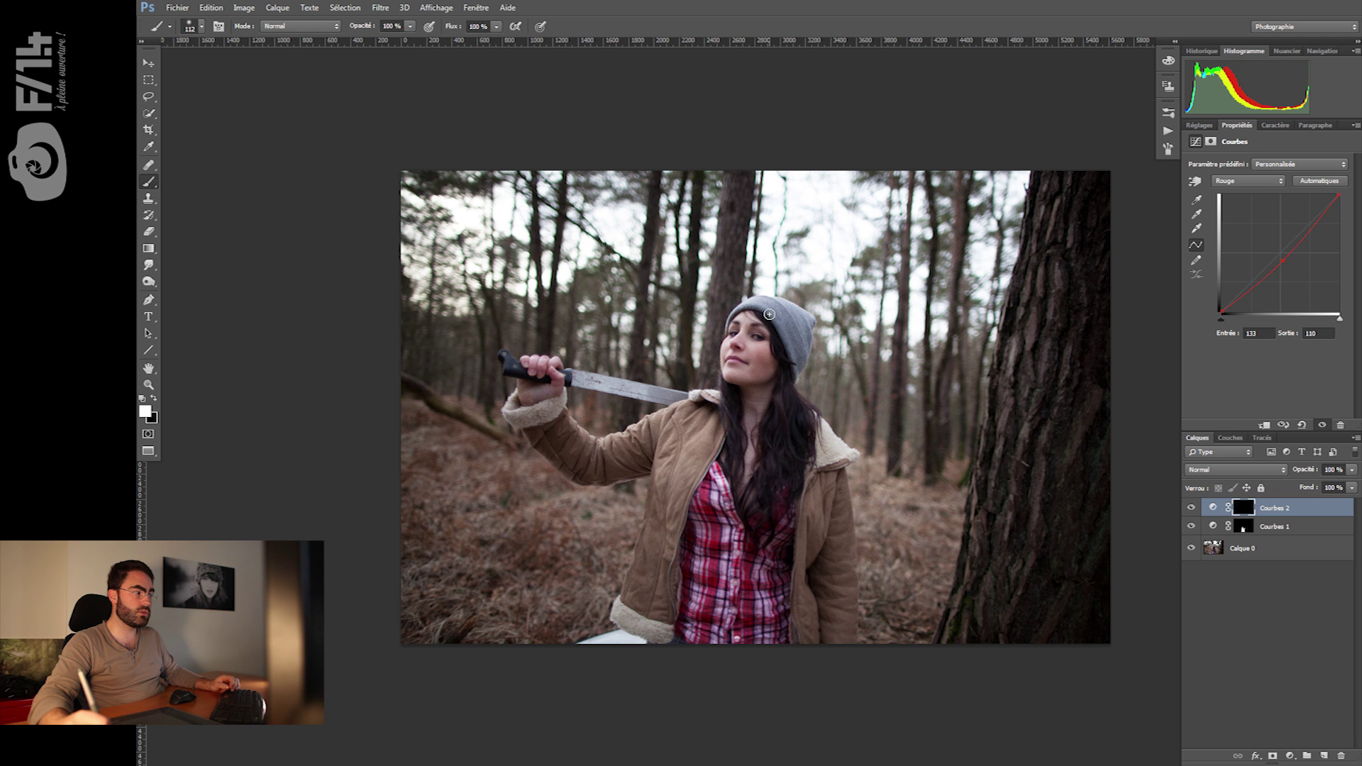
pyautogui.moveTo(774, 311); pyautogui.dragTo(788, 341)
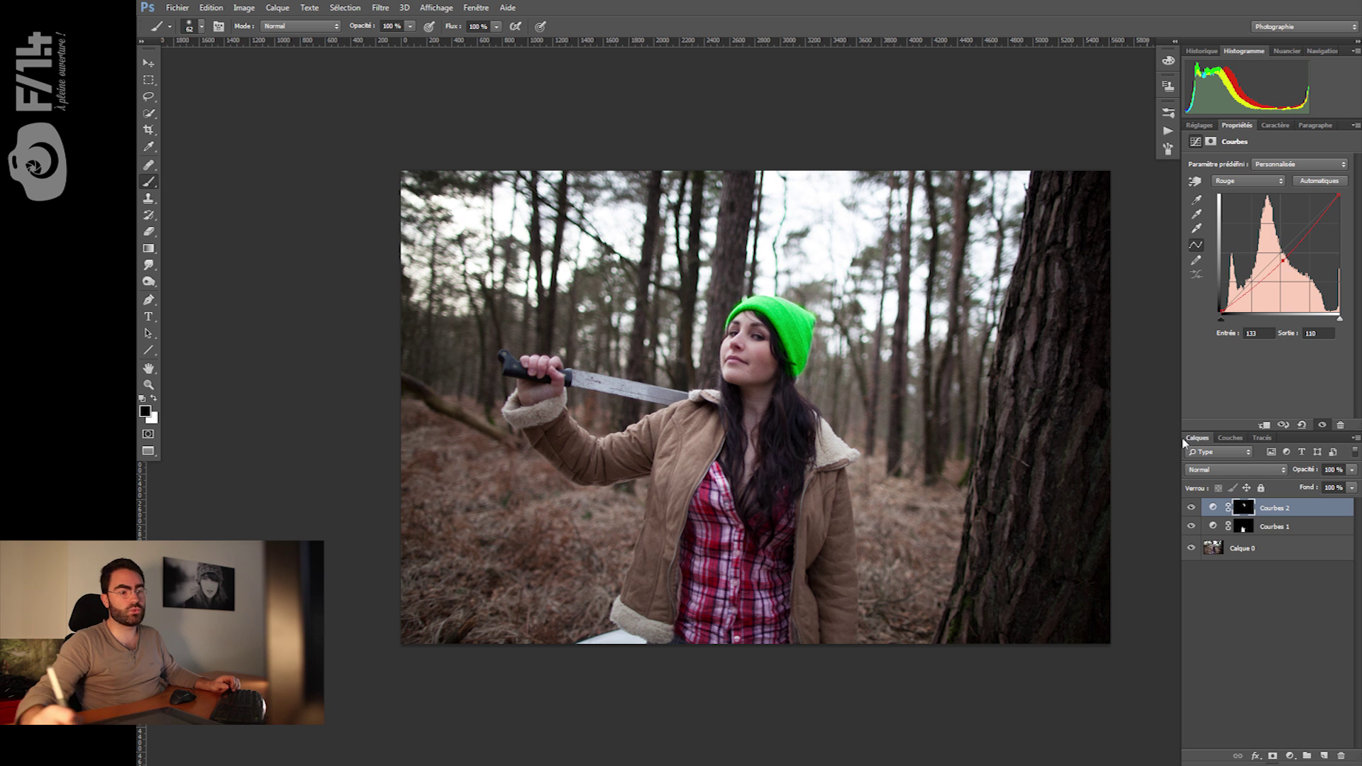
# Reduce the Courbes 2 layer's opacity to 36 %, try the Luminosité blend mode, and compare the layer hidden and shown.
pyautogui.moveTo(1307, 474); pyautogui.dragTo(1272, 474)
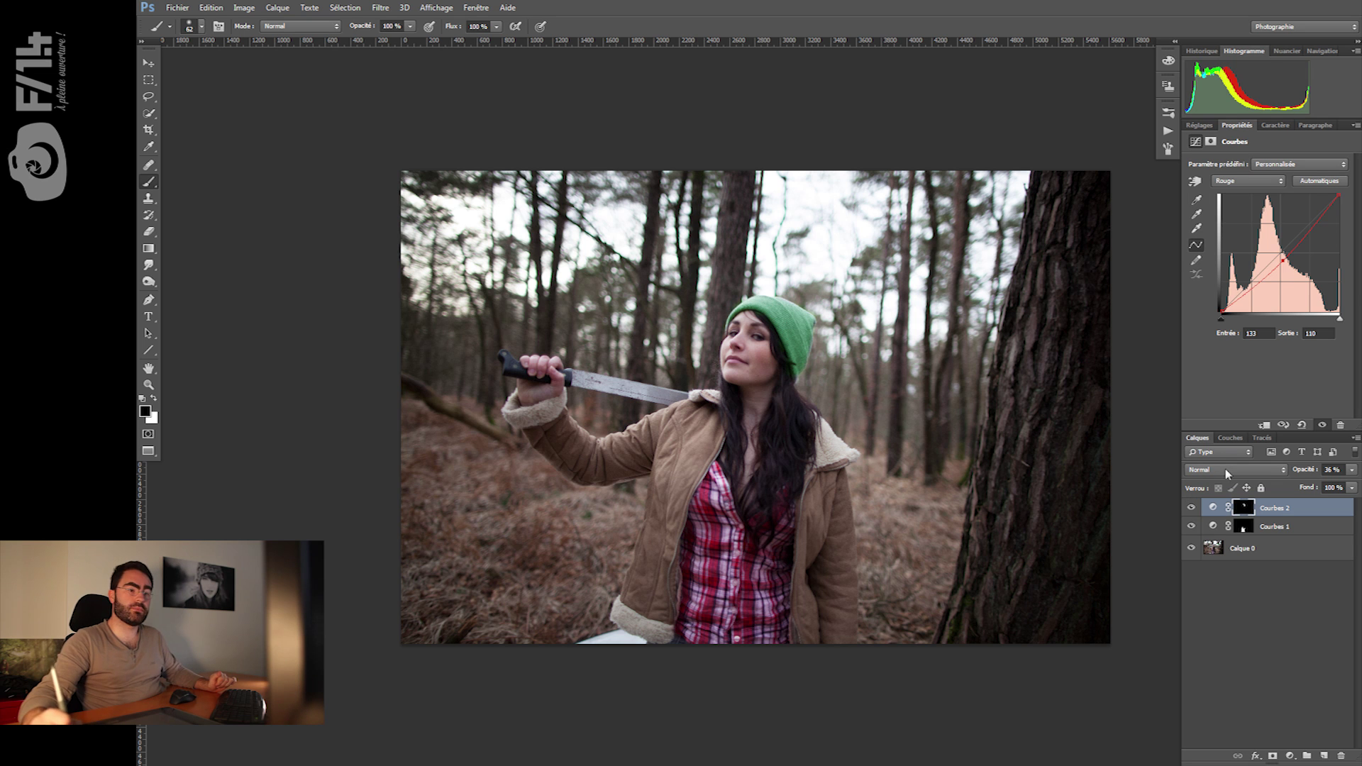
pyautogui.click(1257, 472)
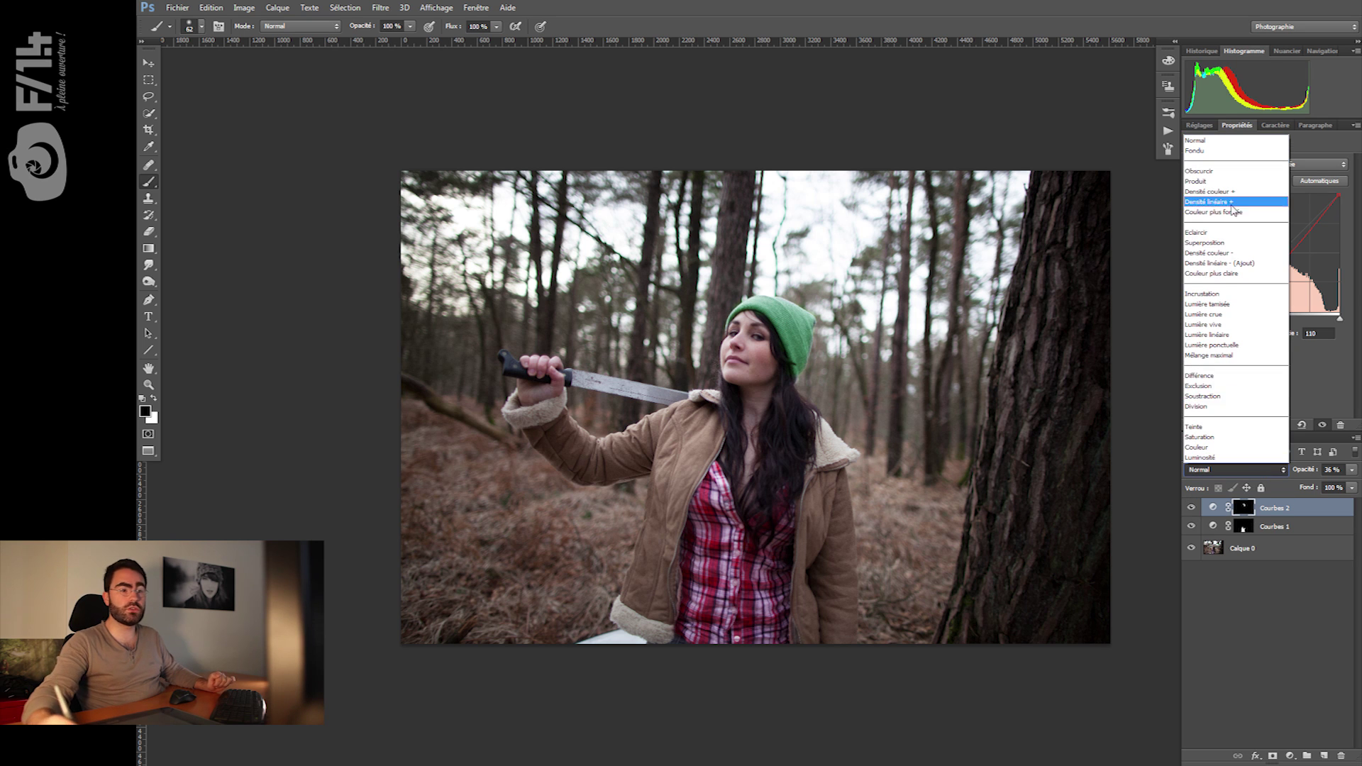
pyautogui.click(1229, 458)
pyautogui.click(1191, 508)
pyautogui.click(1191, 508)
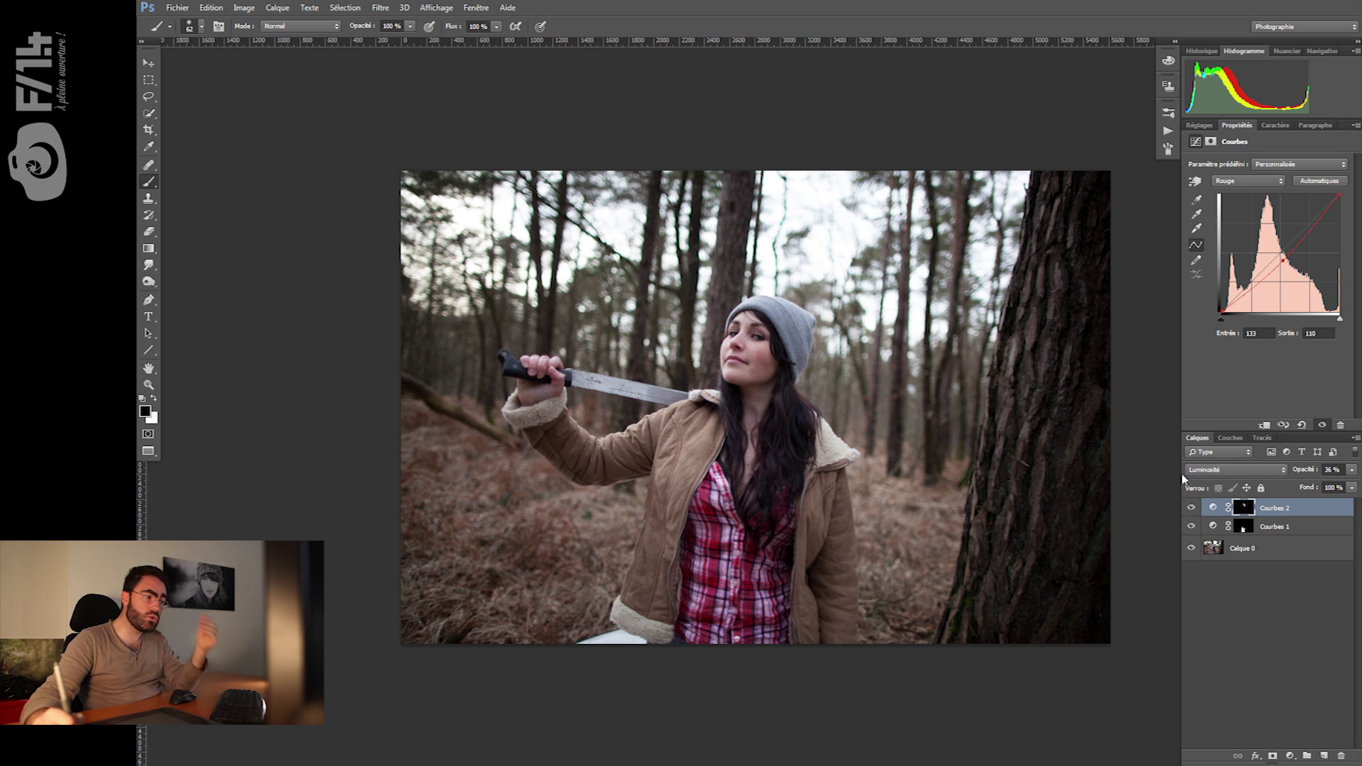
# Set the Courbes 2 layer's blend mode to Couleur after comparing it with Normal.
pyautogui.click(1232, 470)
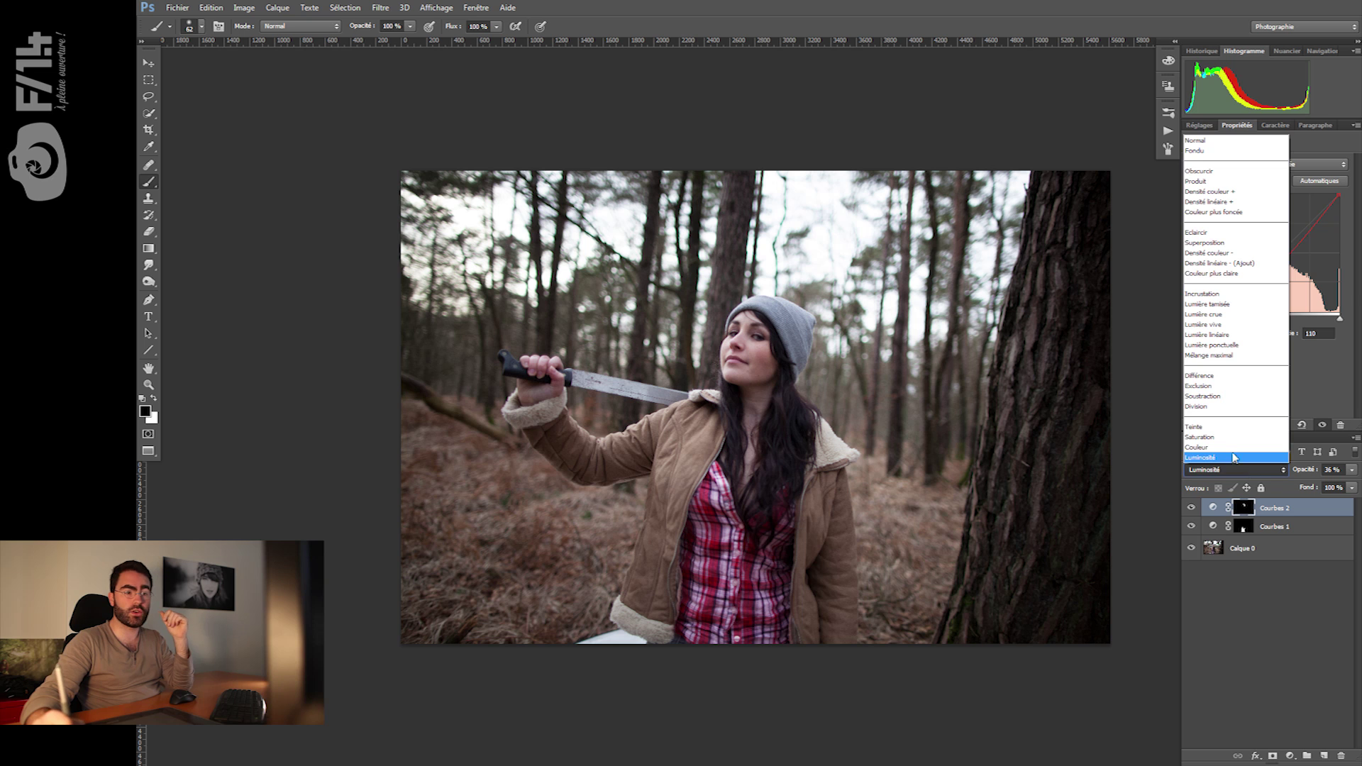
pyautogui.click(1234, 459)
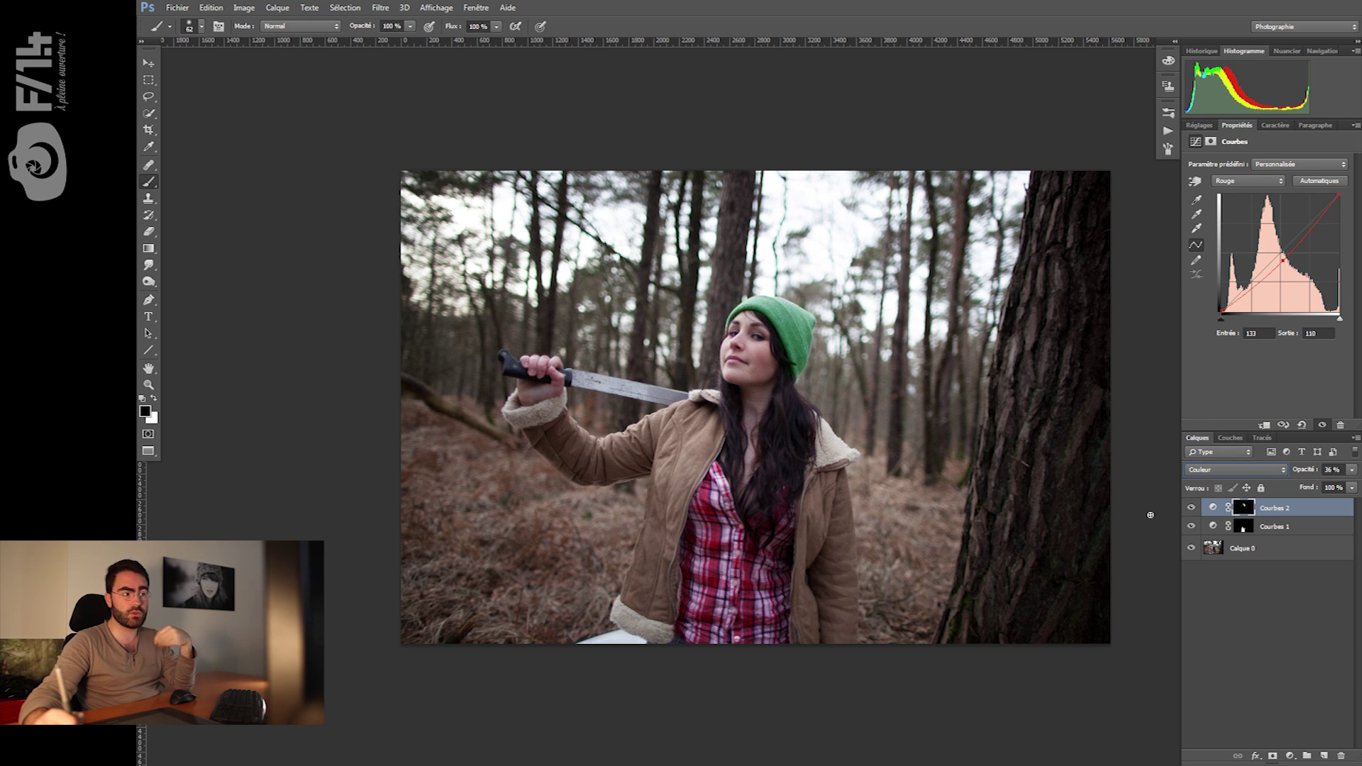
pyautogui.click(1235, 469)
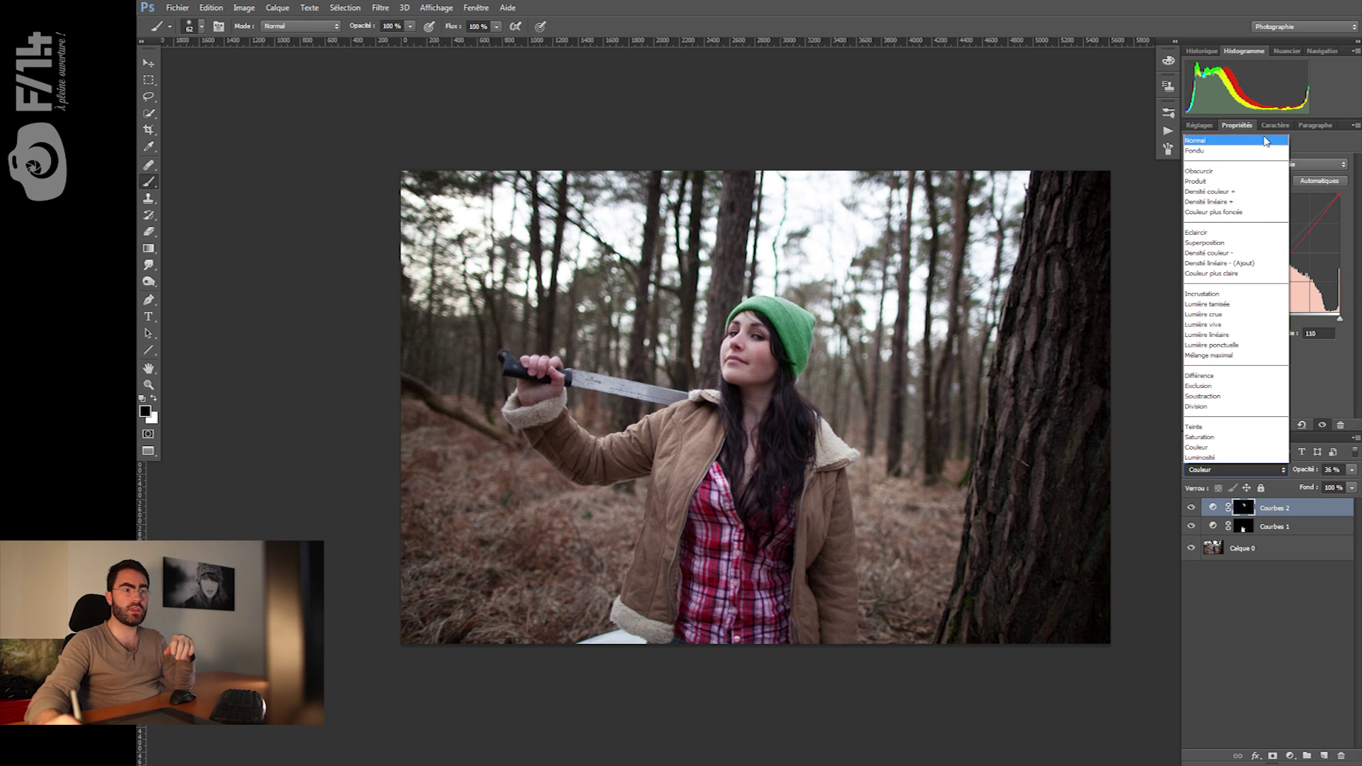
pyautogui.click(1204, 139)
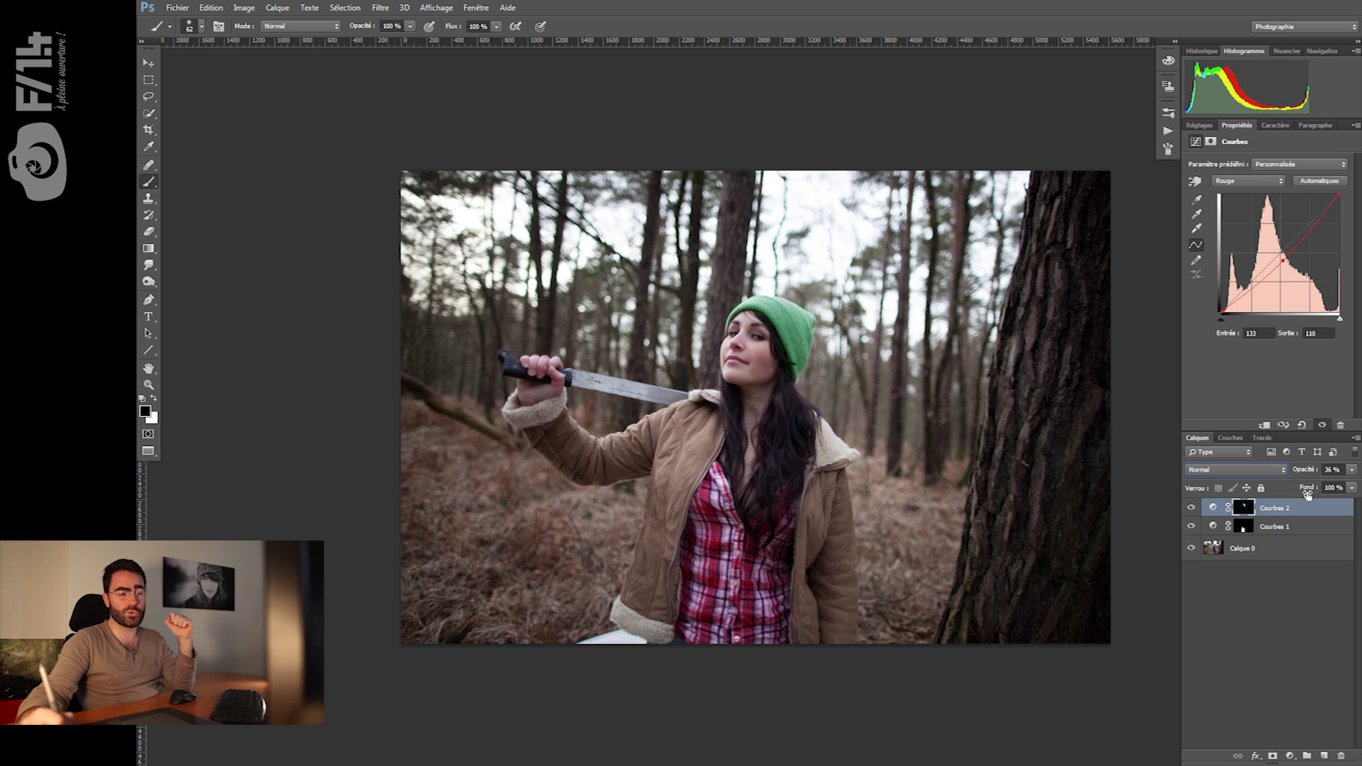
pyautogui.click(1238, 470)
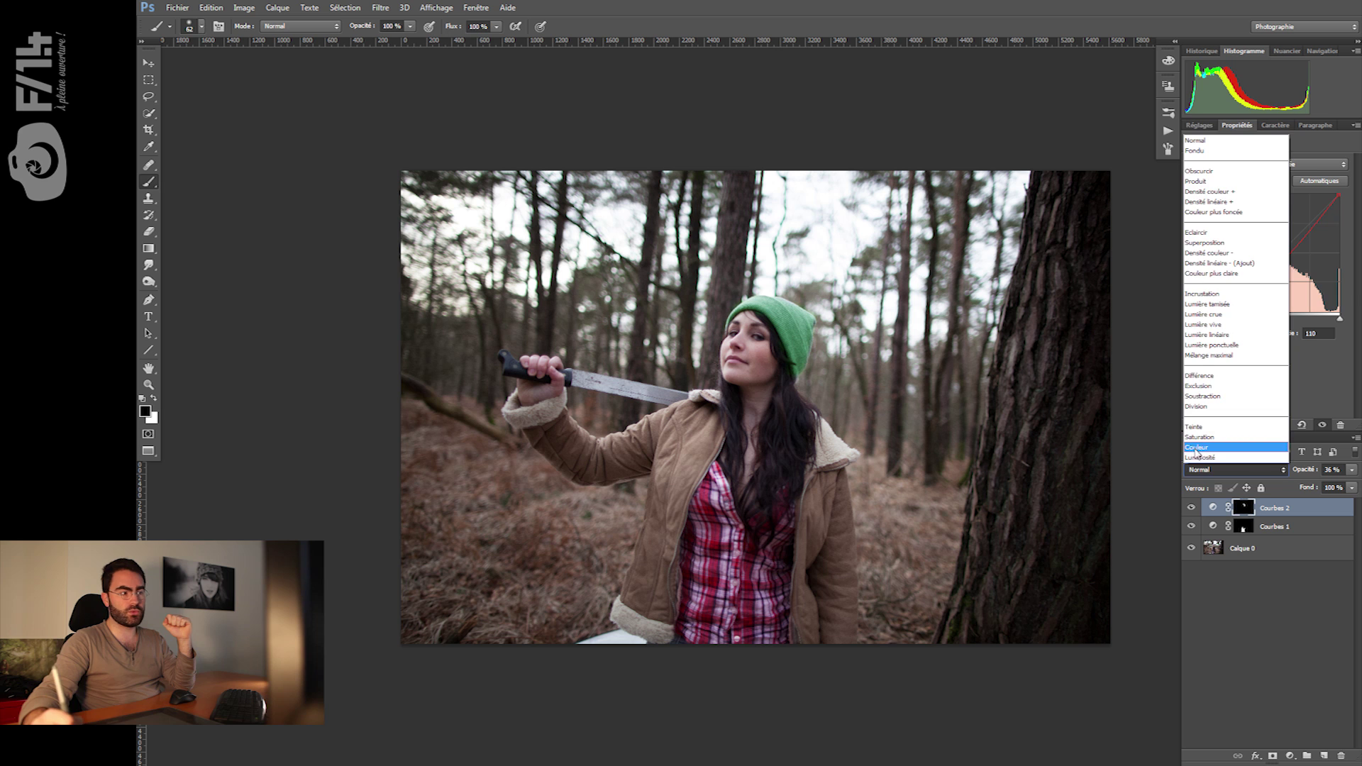
pyautogui.click(1197, 457)
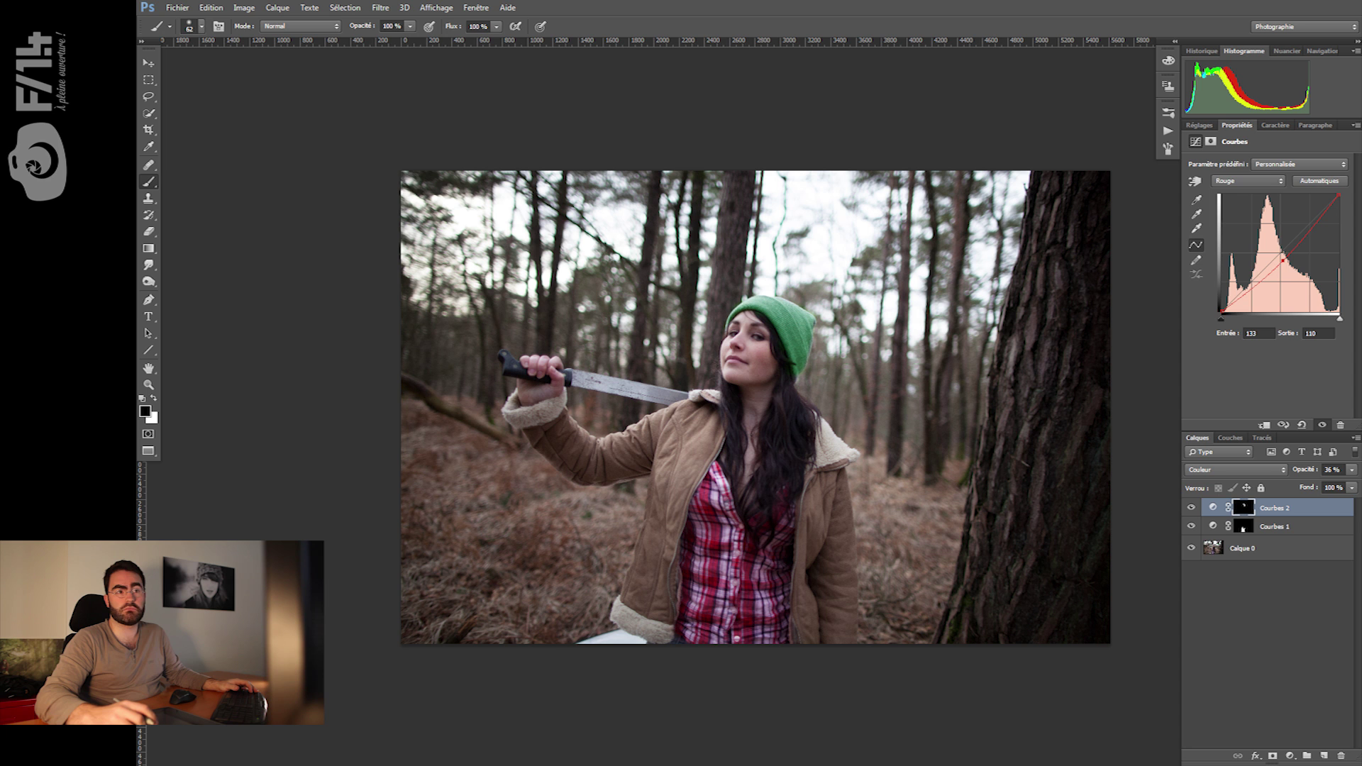
# Switch to Lightroom's Développement module and collapse the Réglages de base section above the tone curve.
pyautogui.hotkey('alt', 'Tab')
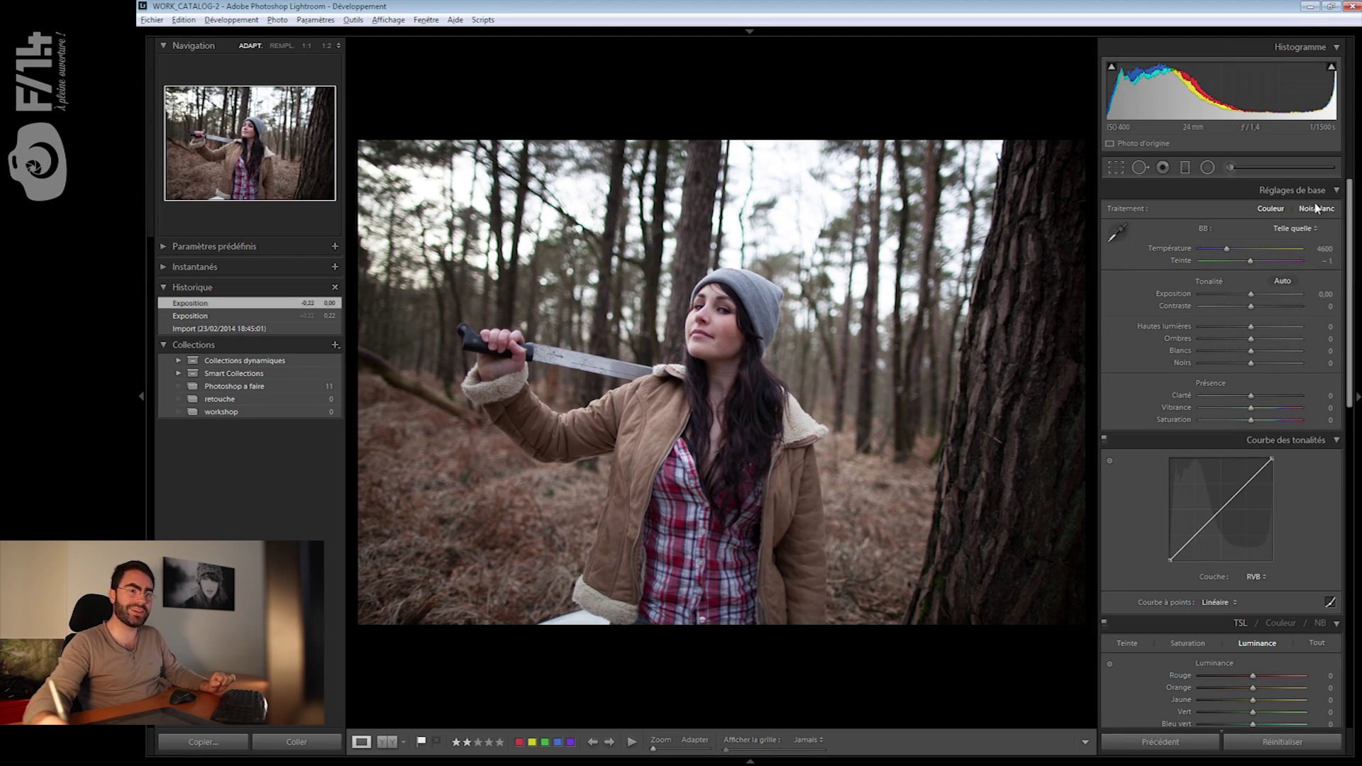
pyautogui.click(1264, 193)
# Shape a contrast curve with Tons sombres at −34, Tons clairs at +45 and Hautes lumières at +22.
pyautogui.moveTo(1209, 305); pyautogui.dragTo(1209, 321)
pyautogui.moveTo(1243, 273); pyautogui.dragTo(1243, 252)
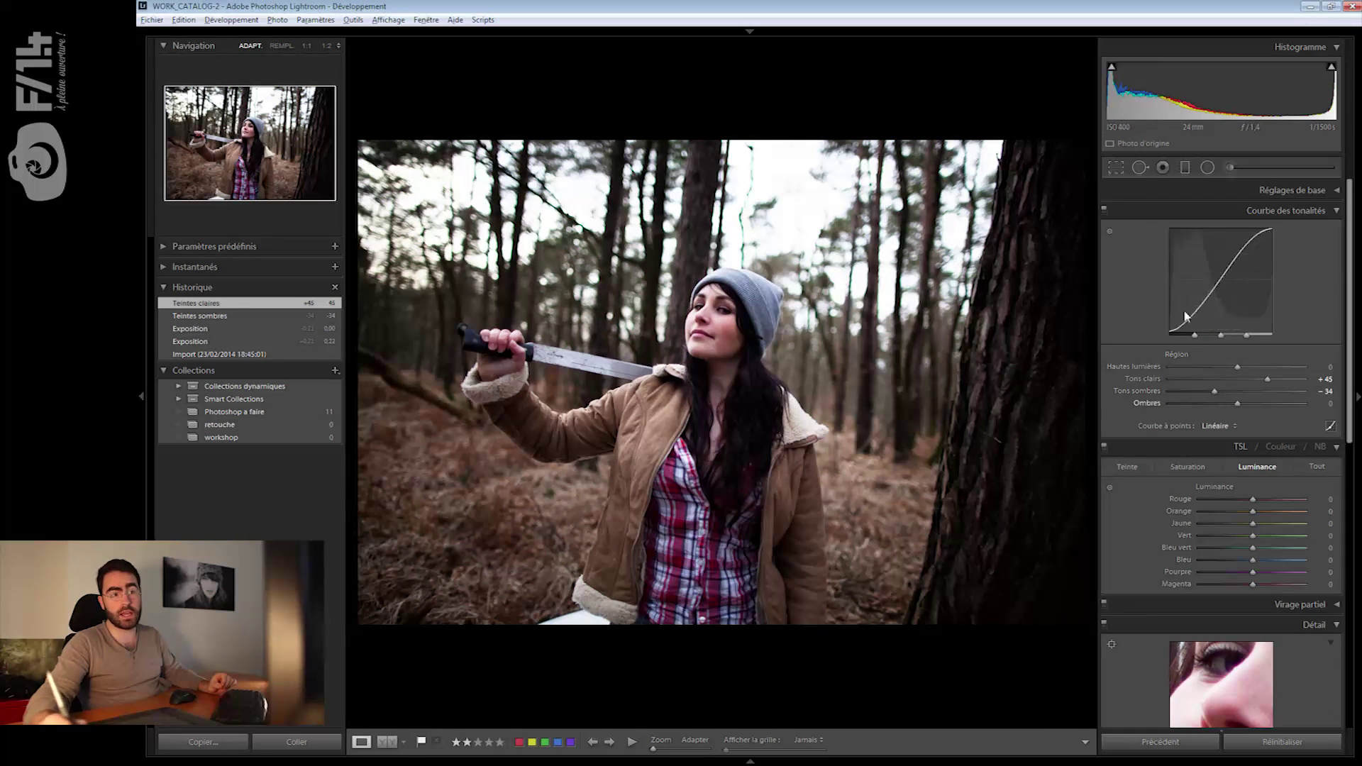
pyautogui.moveTo(1195, 334); pyautogui.dragTo(1267, 374)
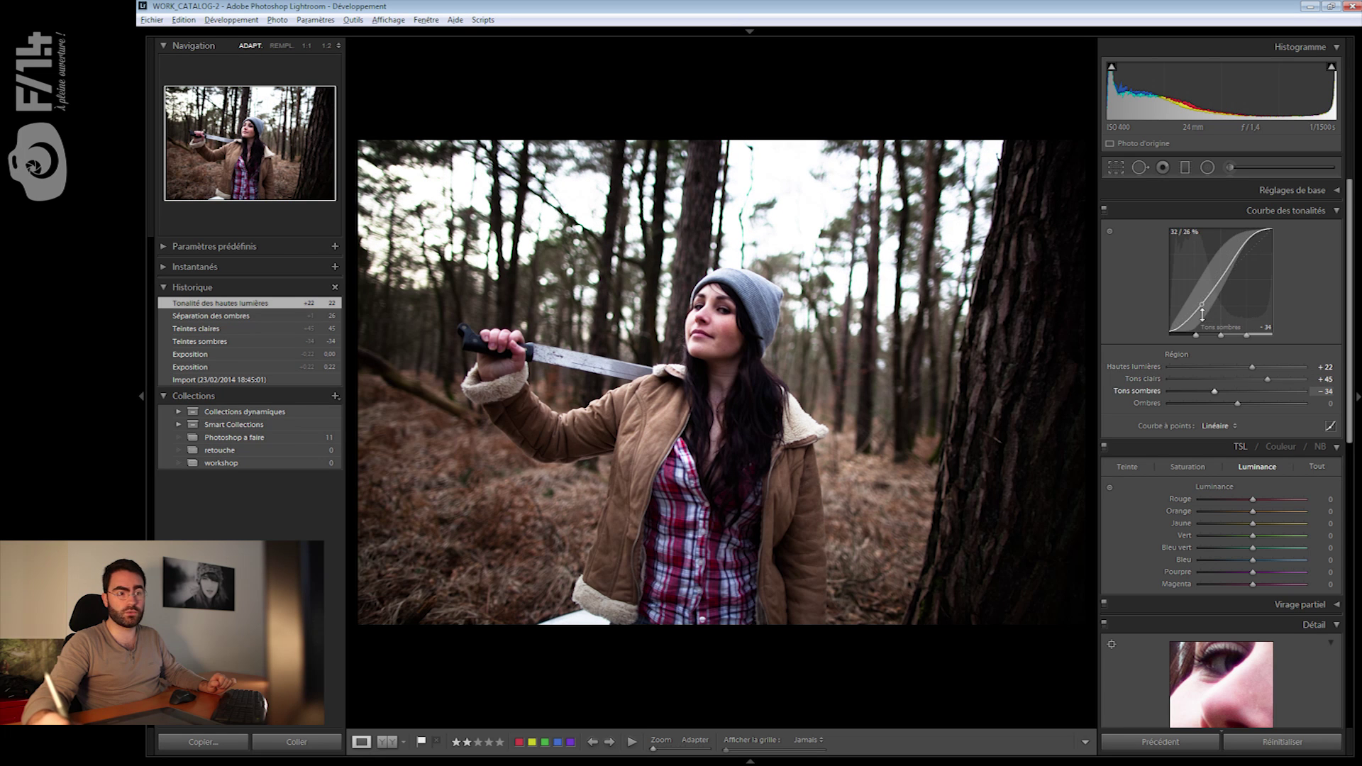
# Try the Contraste moyen and Contraste fort presets for the point curve.
pyautogui.click(1219, 425)
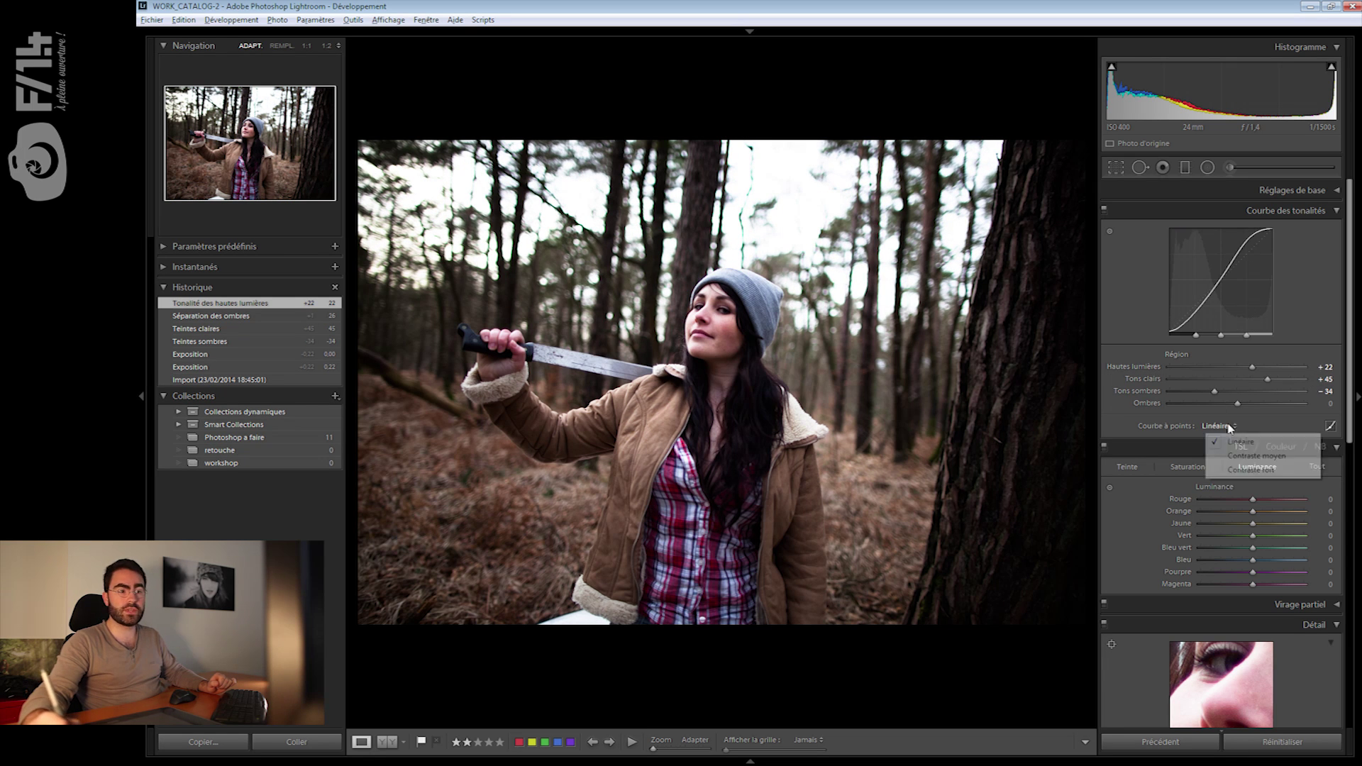
pyautogui.click(1263, 455)
pyautogui.click(1233, 425)
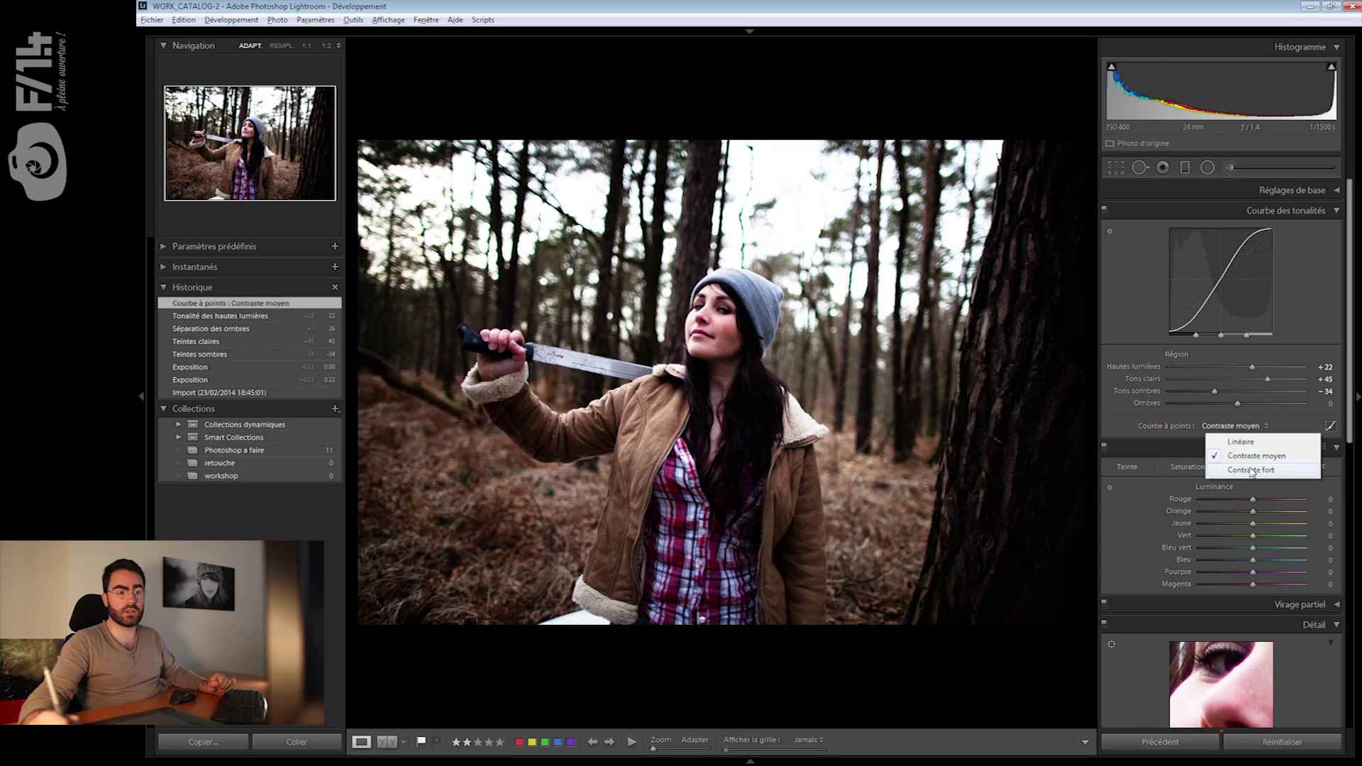
pyautogui.click(1251, 469)
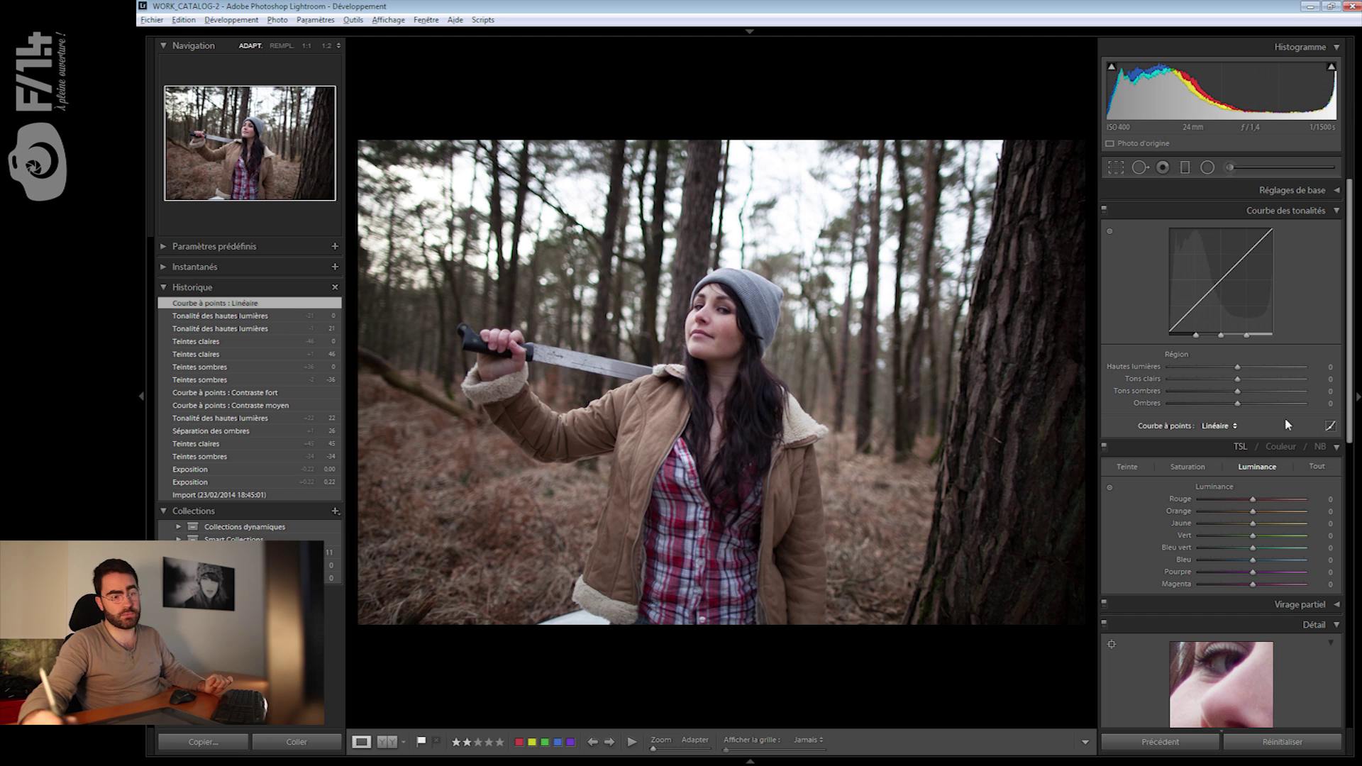
# Switch the tone curve to point editing, choose the Rouge channel and try bending its curve.
pyautogui.click(1330, 427)
pyautogui.click(1254, 351)
pyautogui.click(1231, 370)
pyautogui.moveTo(1201, 299); pyautogui.dragTo(1337, 274)
pyautogui.moveTo(1222, 280); pyautogui.dragTo(1341, 286)
pyautogui.click(1358, 286)
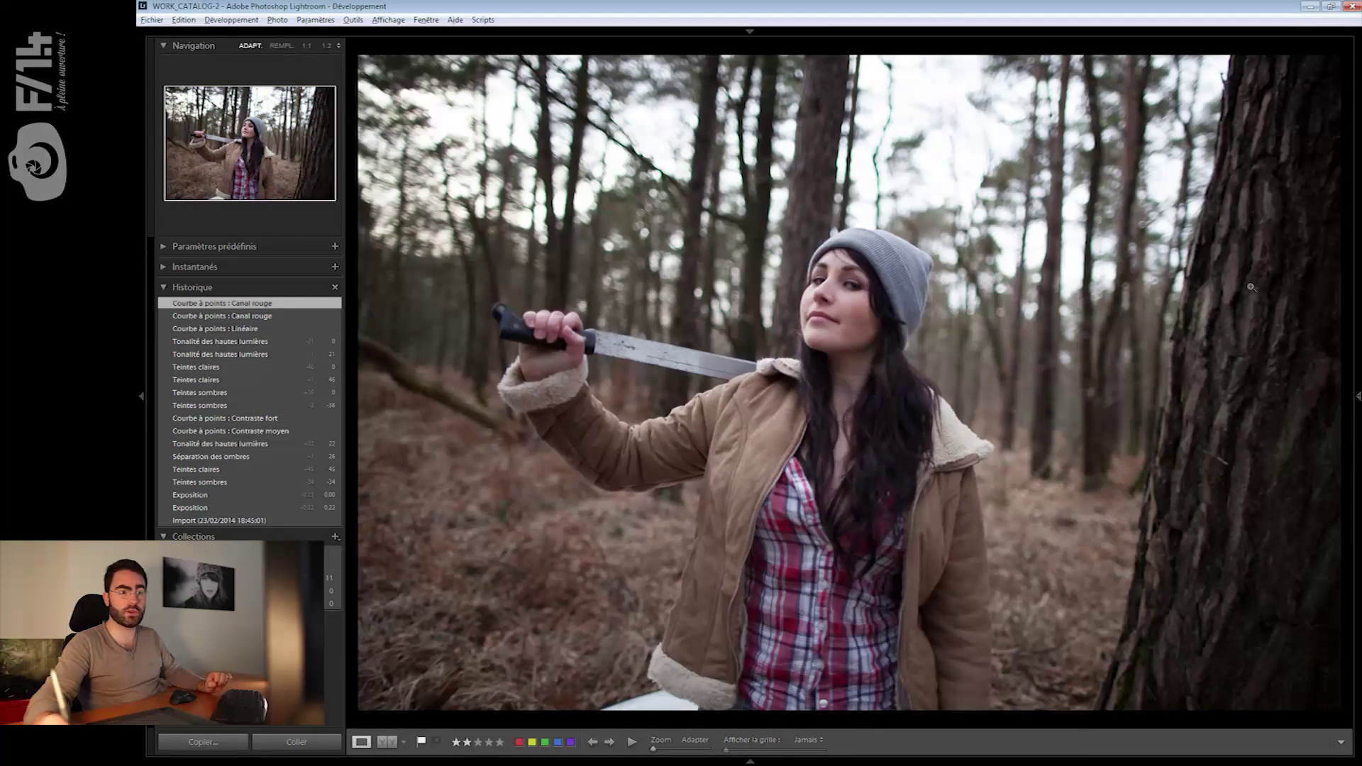
pyautogui.click(1358, 287)
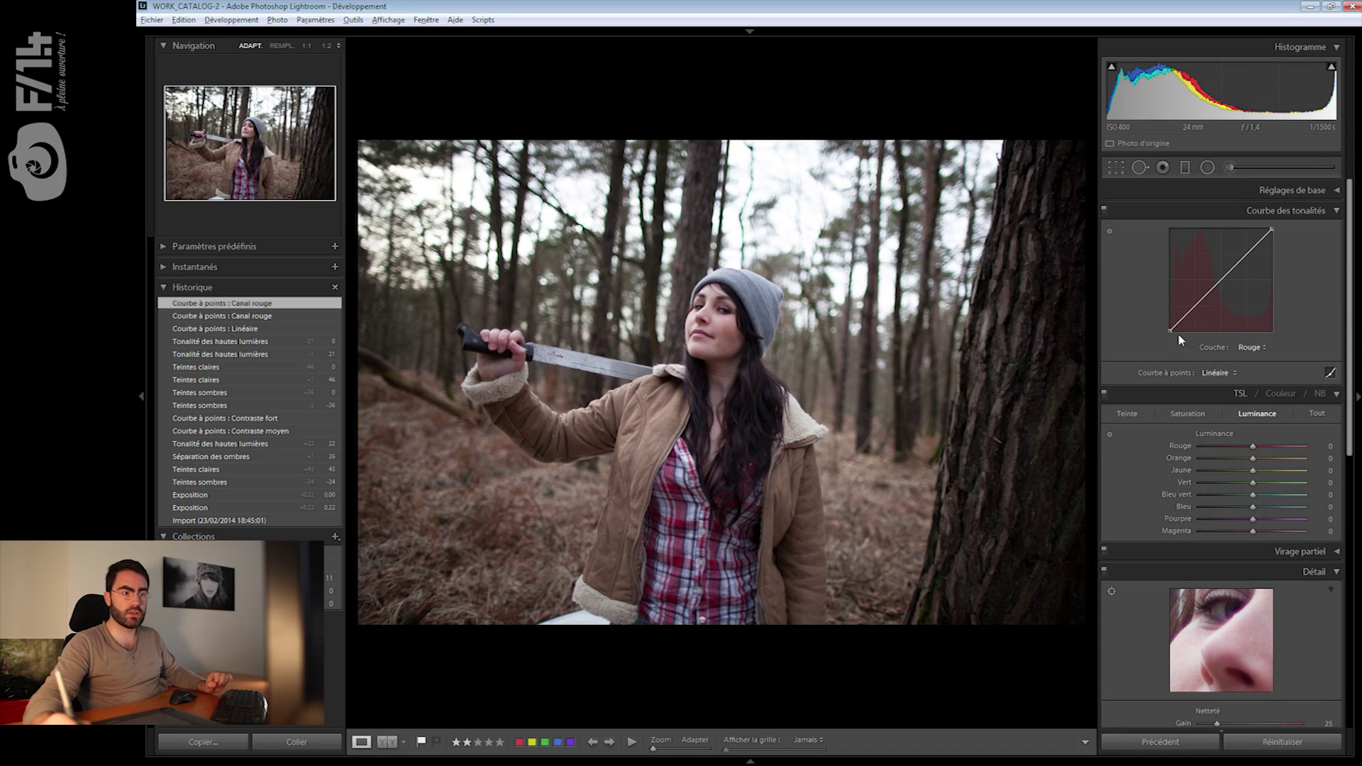
# Try moving the Rouge curve's black point, set the channel back to RVB and return to the region sliders.
pyautogui.moveTo(1173, 338); pyautogui.dragTo(1140, 307)
pyautogui.click(1252, 347)
pyautogui.click(1249, 357)
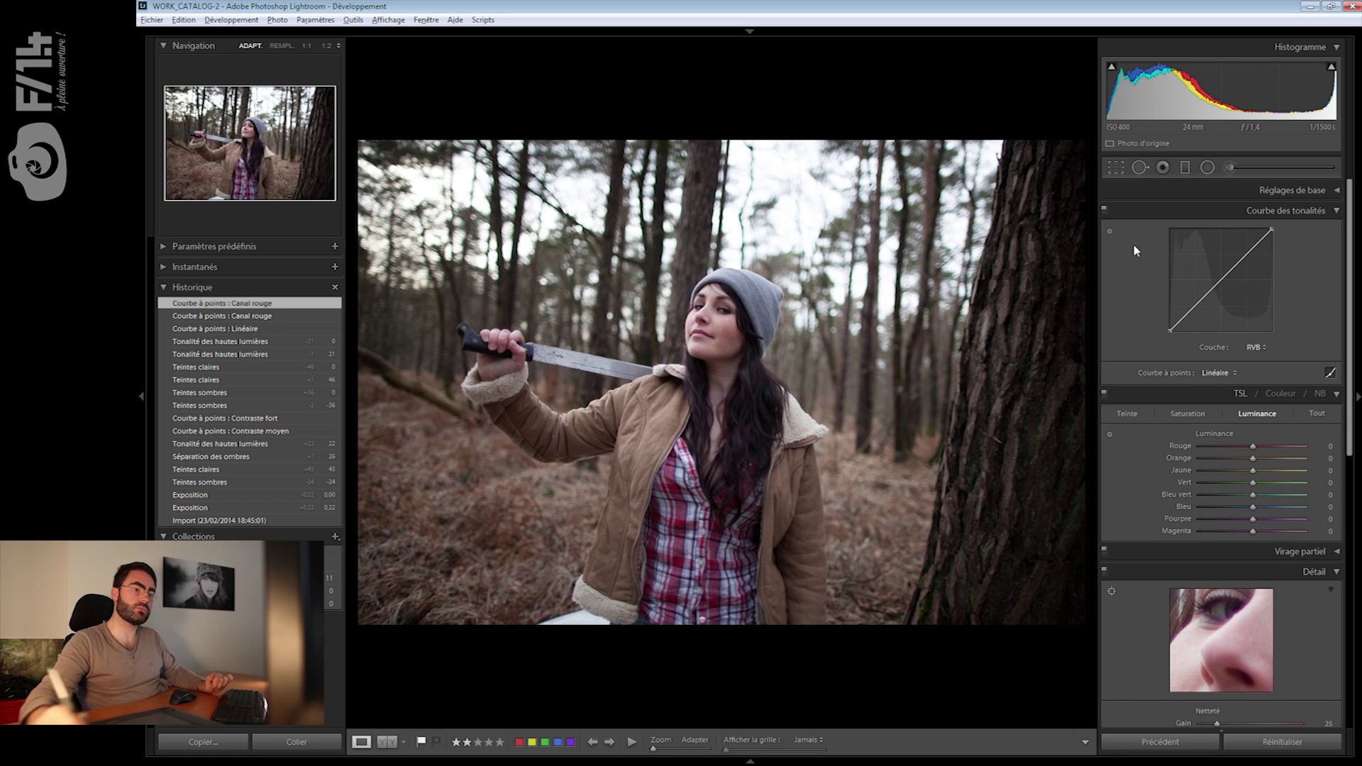
pyautogui.click(1331, 373)
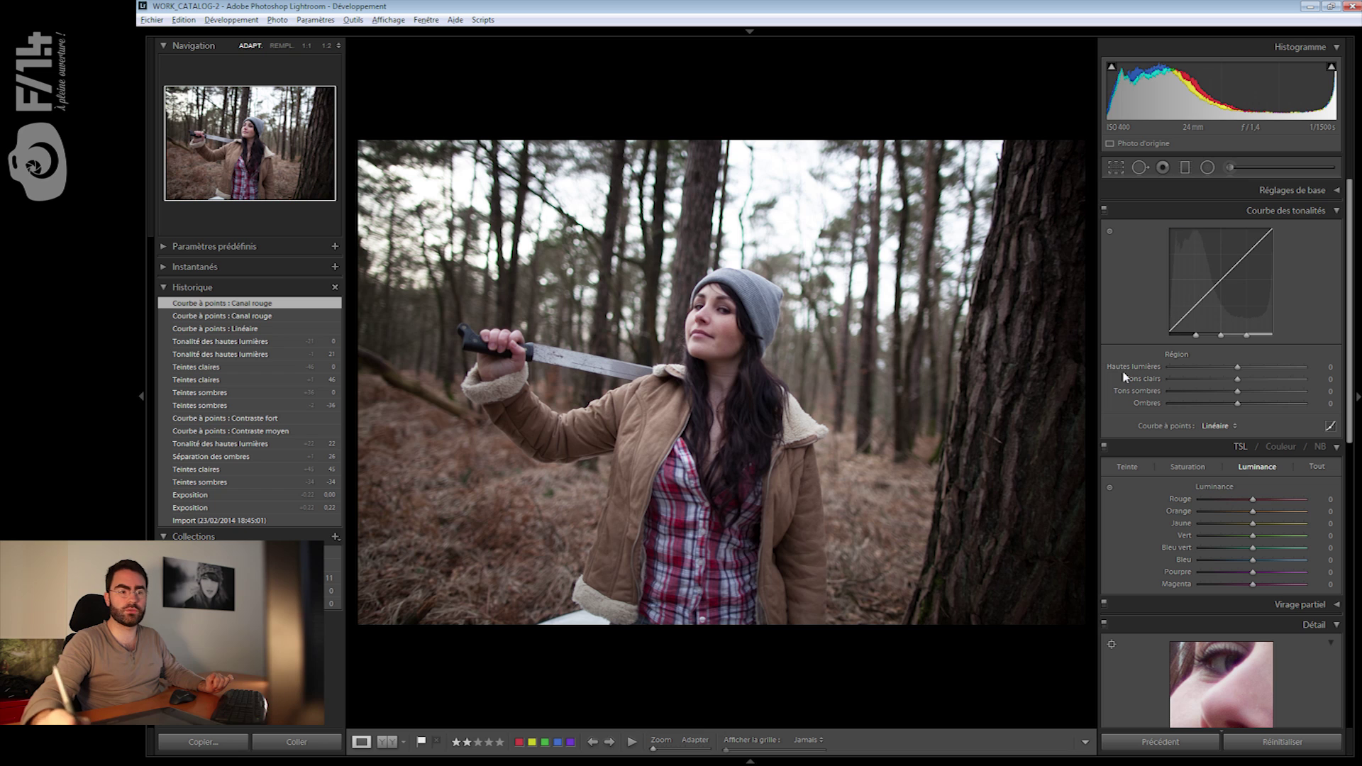